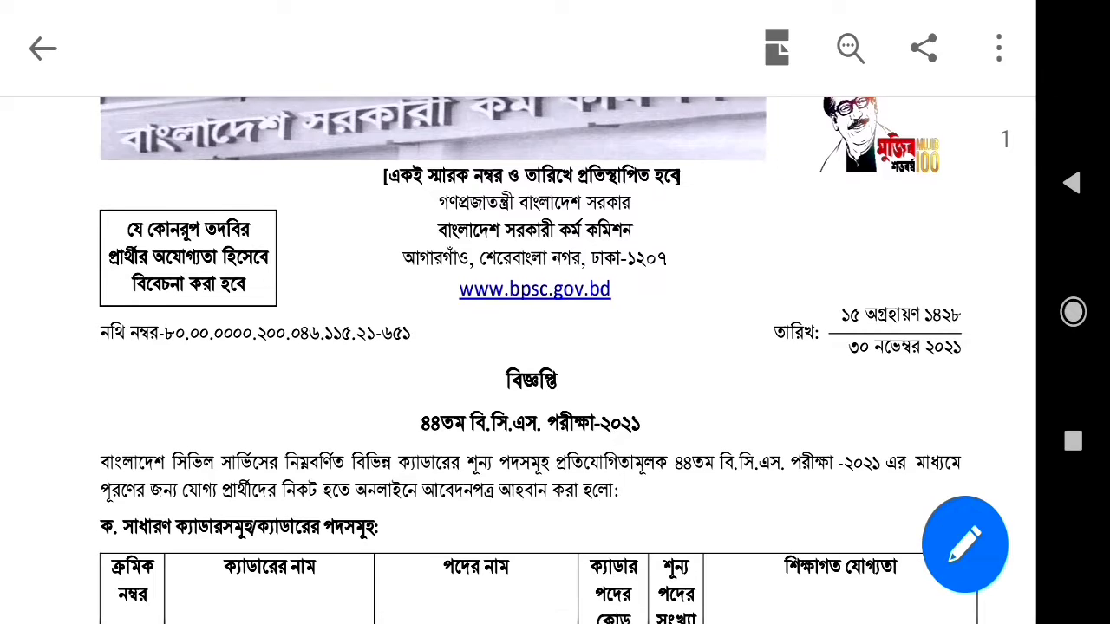
# Step: Open the BPSC Teletalk website bpsc.teletalk.com.bd from the bcs shortcut tile
pyautogui.scroll(1, 530, 360)
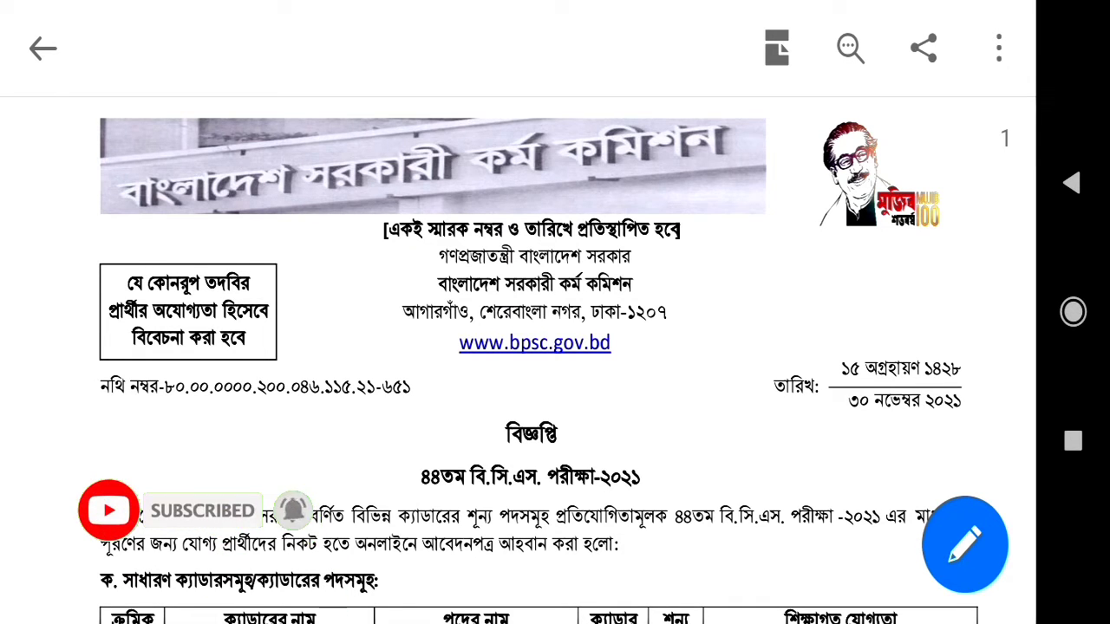
pyautogui.scroll(-5, 537, 361)
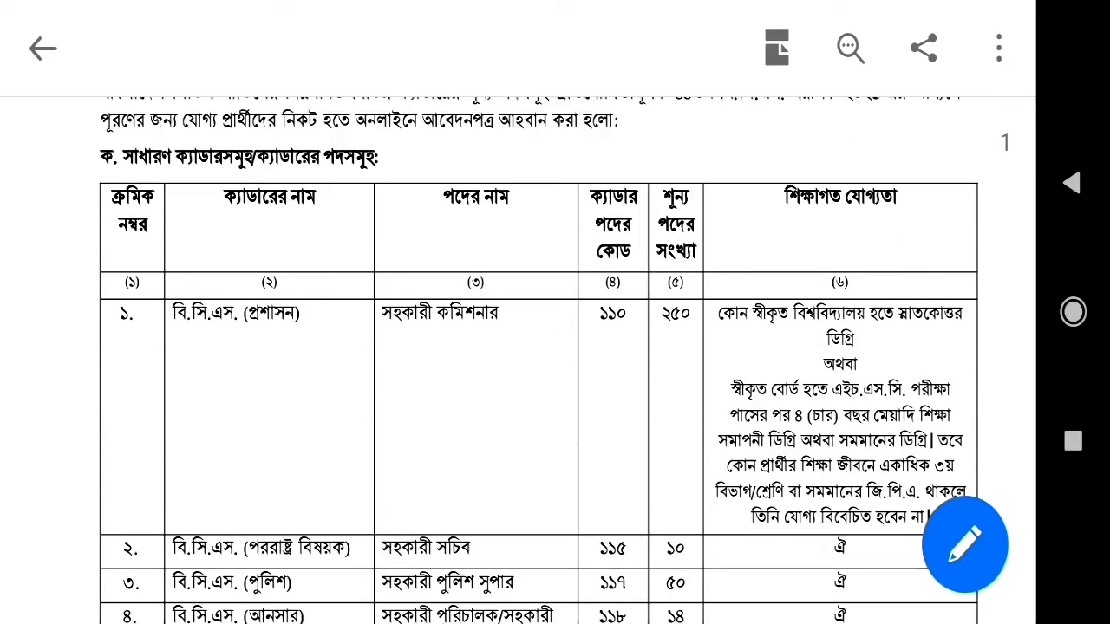
pyautogui.scroll(2, 537, 360)
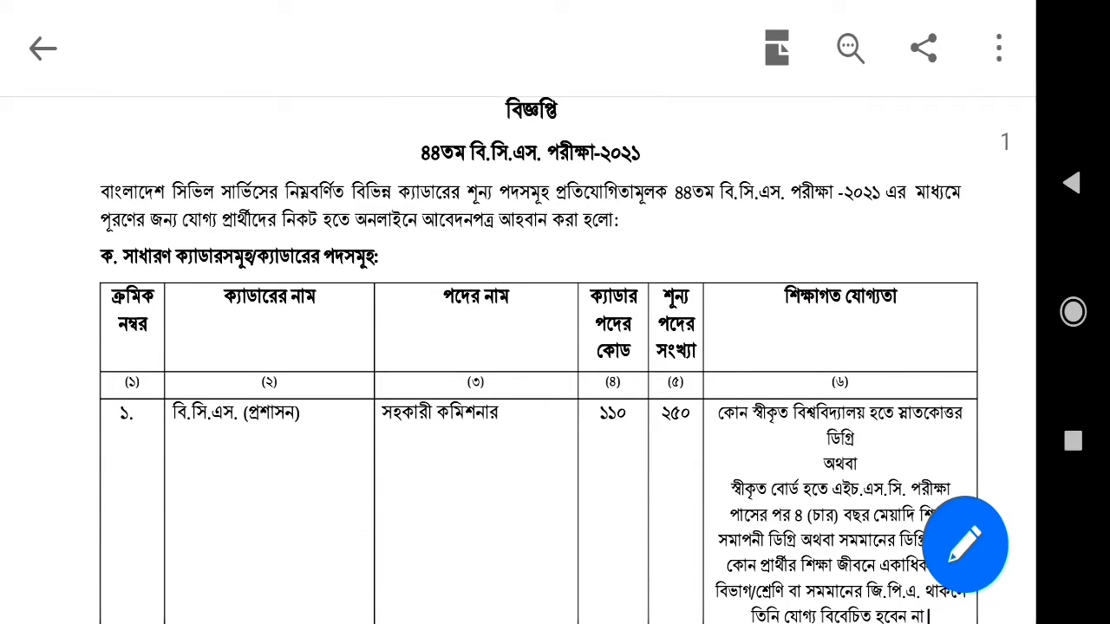
pyautogui.scroll(-1, 538, 361)
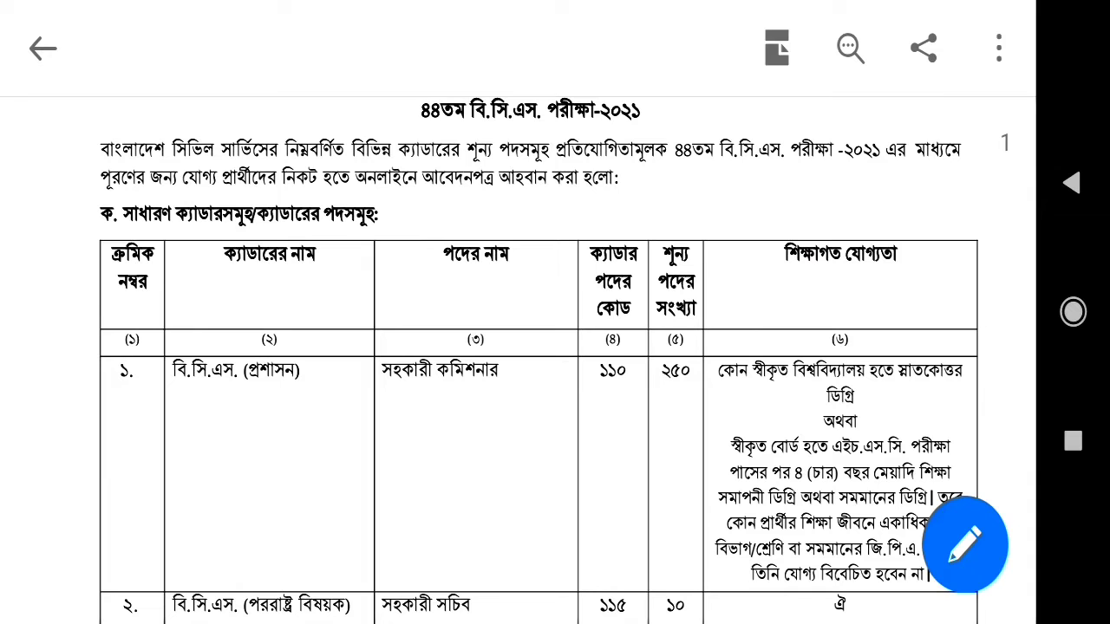
pyautogui.scroll(-4, 537, 361)
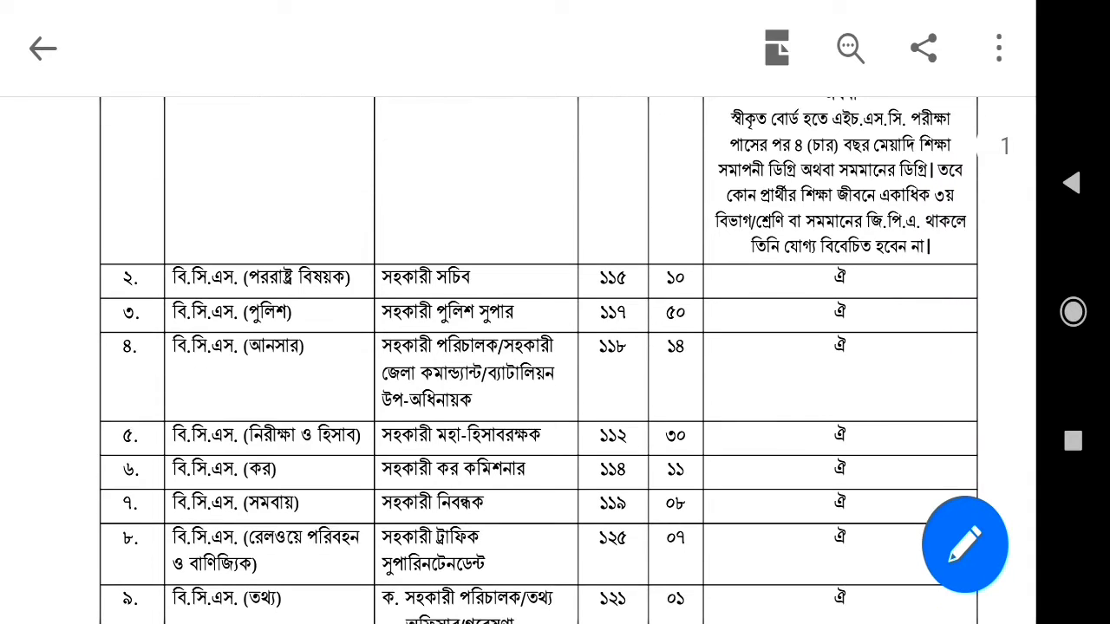
pyautogui.scroll(2, 537, 361)
pyautogui.scroll(-6, 538, 360)
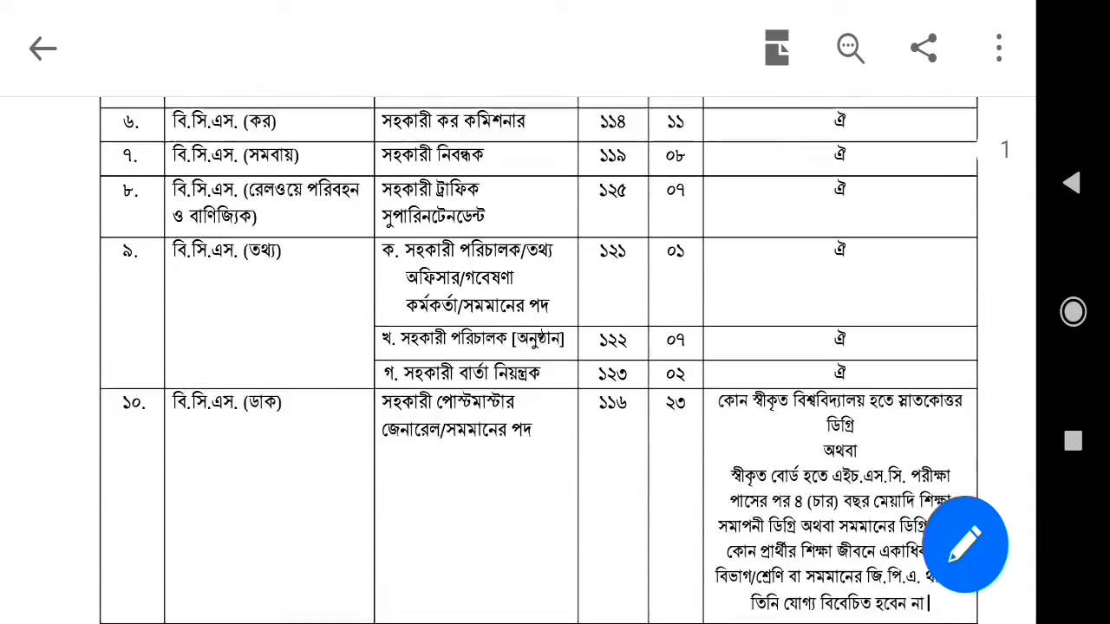
pyautogui.scroll(-10, 537, 361)
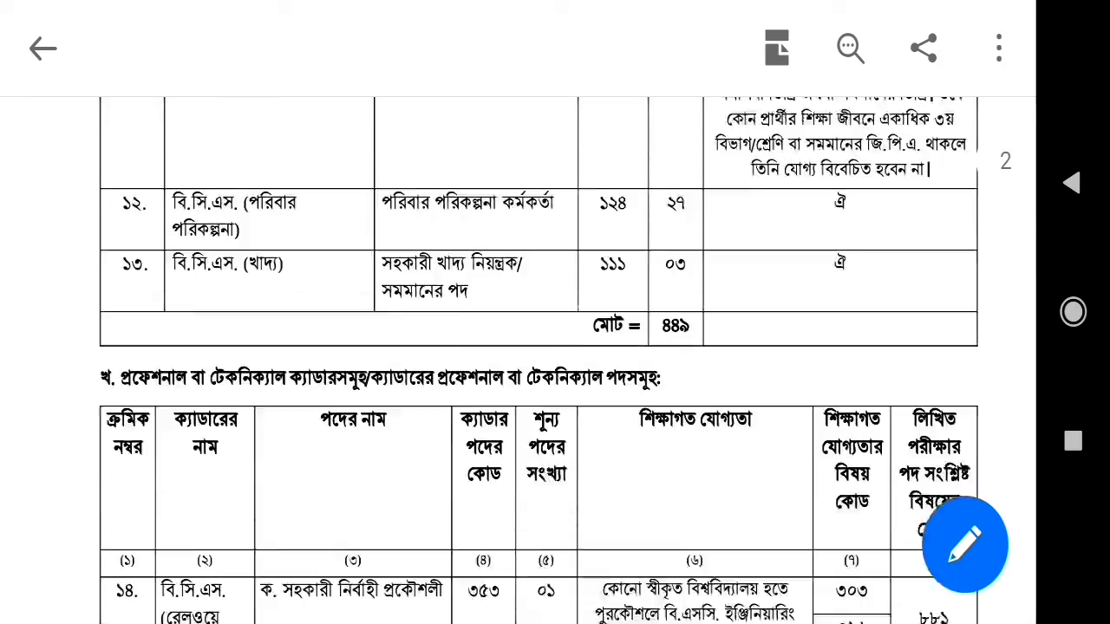
pyautogui.scroll(-7, 538, 361)
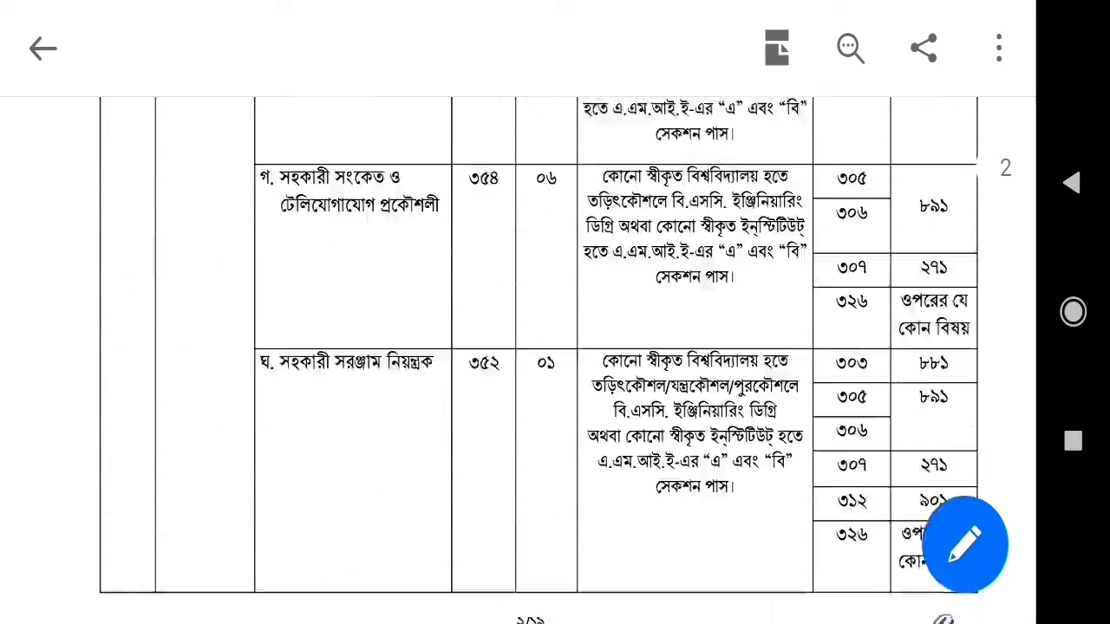
pyautogui.scroll(-15, 538, 361)
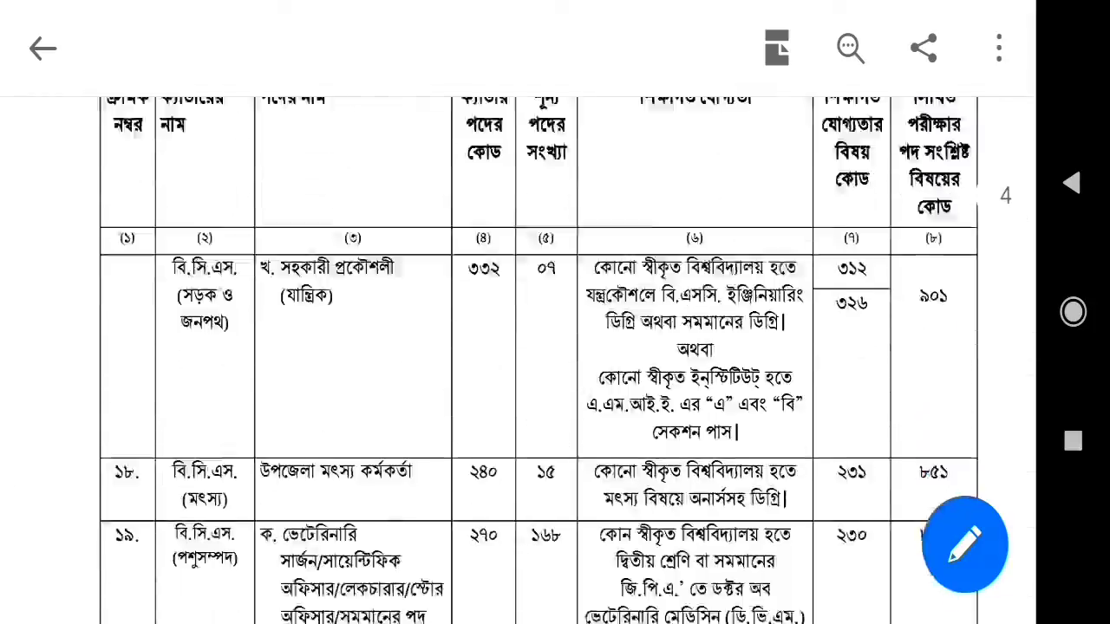
pyautogui.scroll(-20, 538, 361)
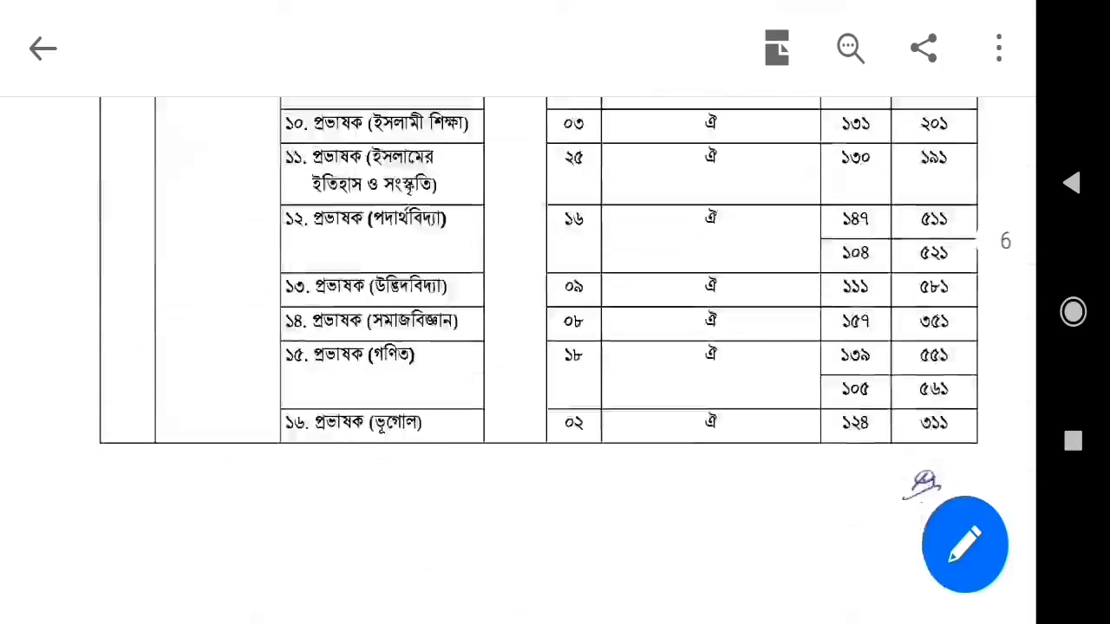
pyautogui.scroll(-15, 538, 361)
pyautogui.scroll(12, 538, 361)
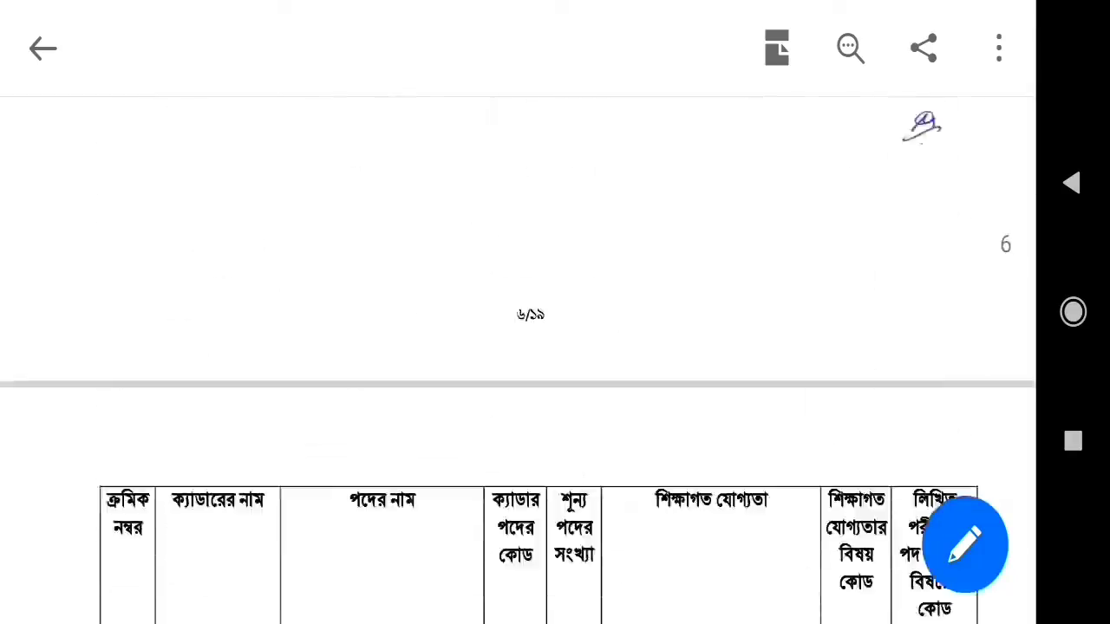
pyautogui.scroll(20, 537, 361)
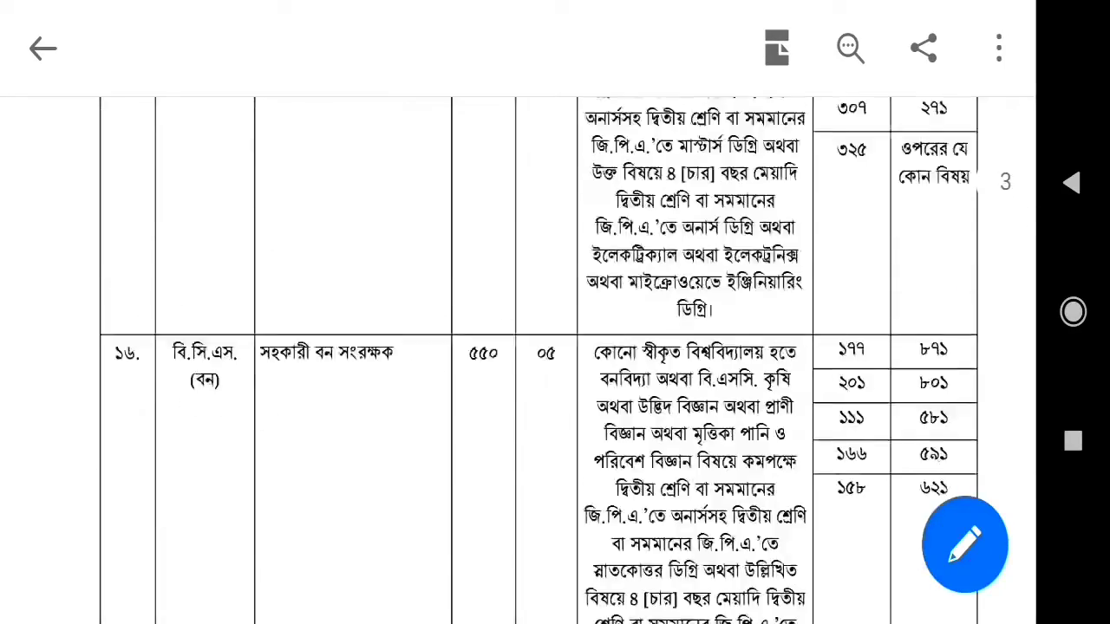
pyautogui.scroll(20, 537, 361)
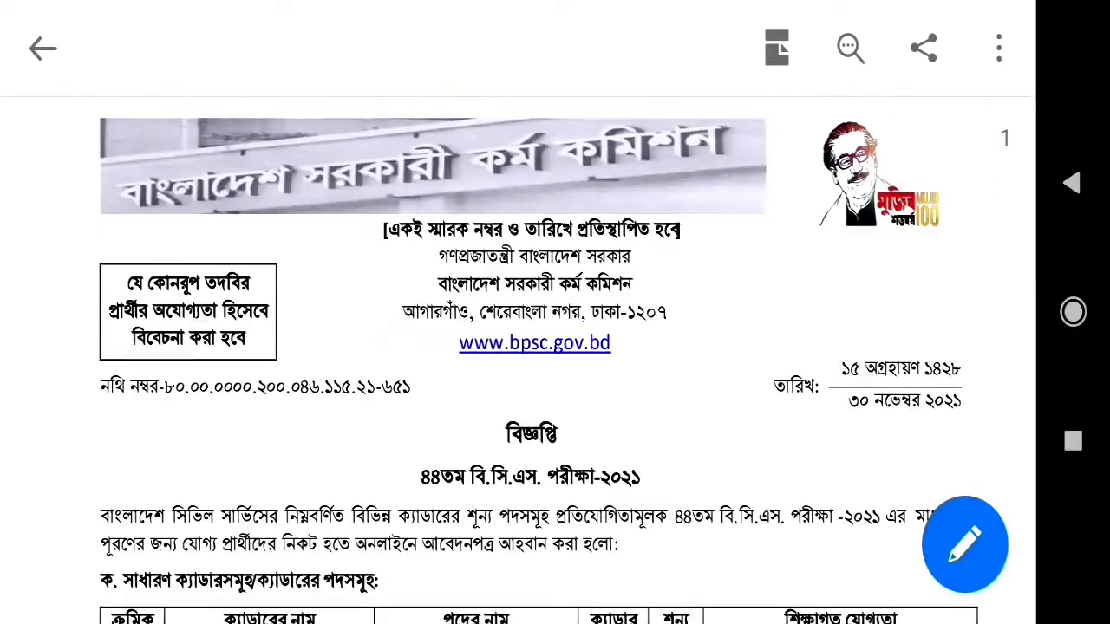
pyautogui.scroll(-5, 537, 361)
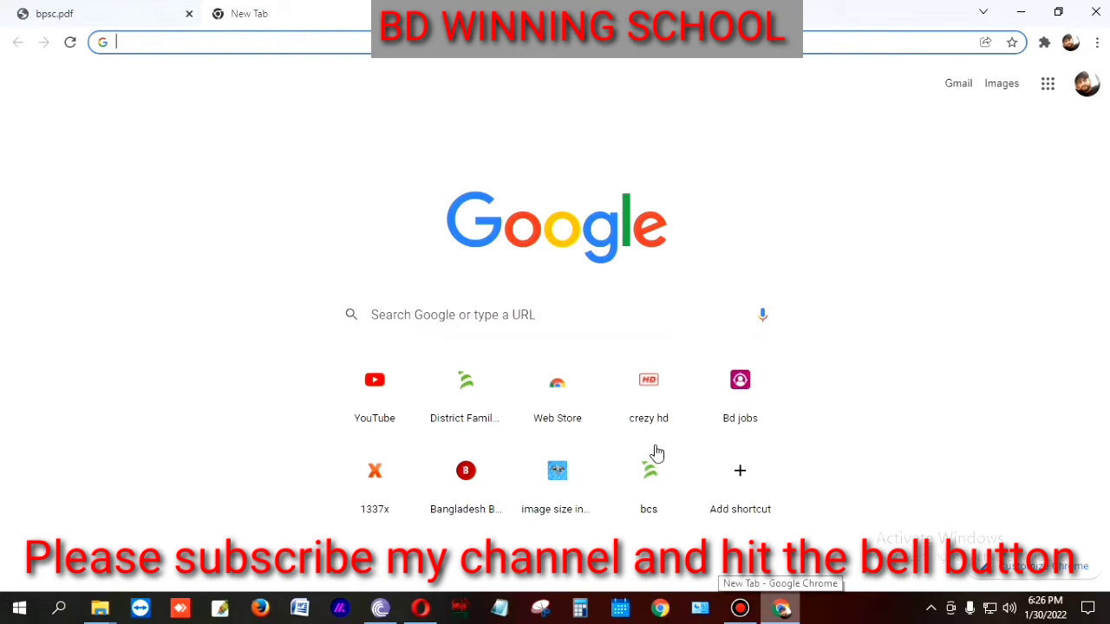
pyautogui.click(665, 507)
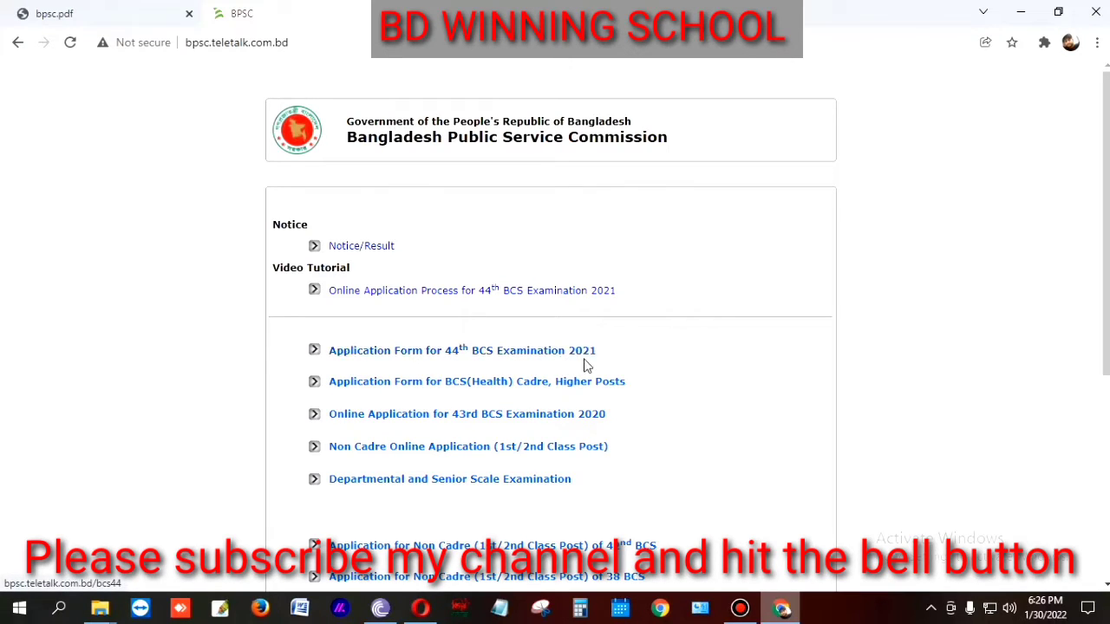
# Step: Browse the BPSC links and open the 44th BCS Examination 2021 application page
pyautogui.scroll(-2, 438, 406)
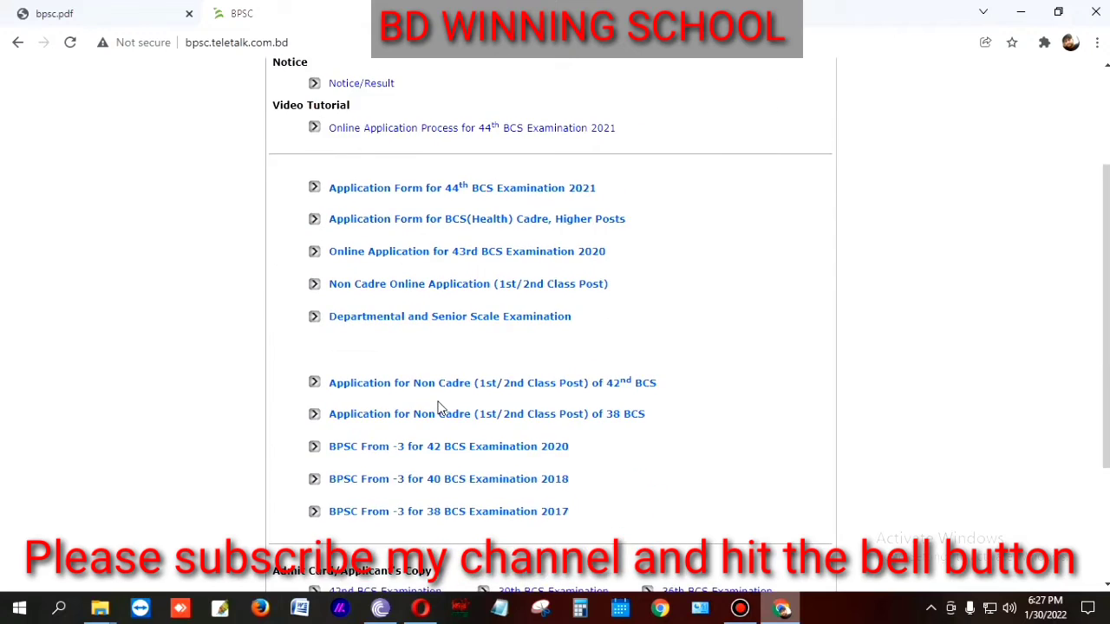
pyautogui.scroll(-2, 438, 406)
pyautogui.scroll(3, 441, 413)
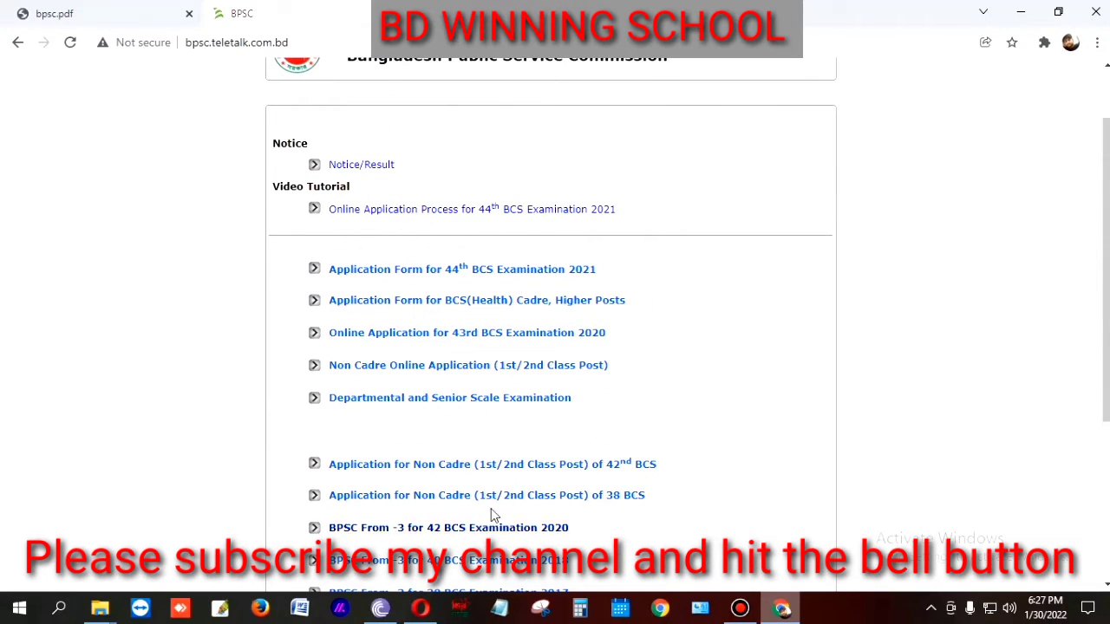
pyautogui.scroll(1, 491, 515)
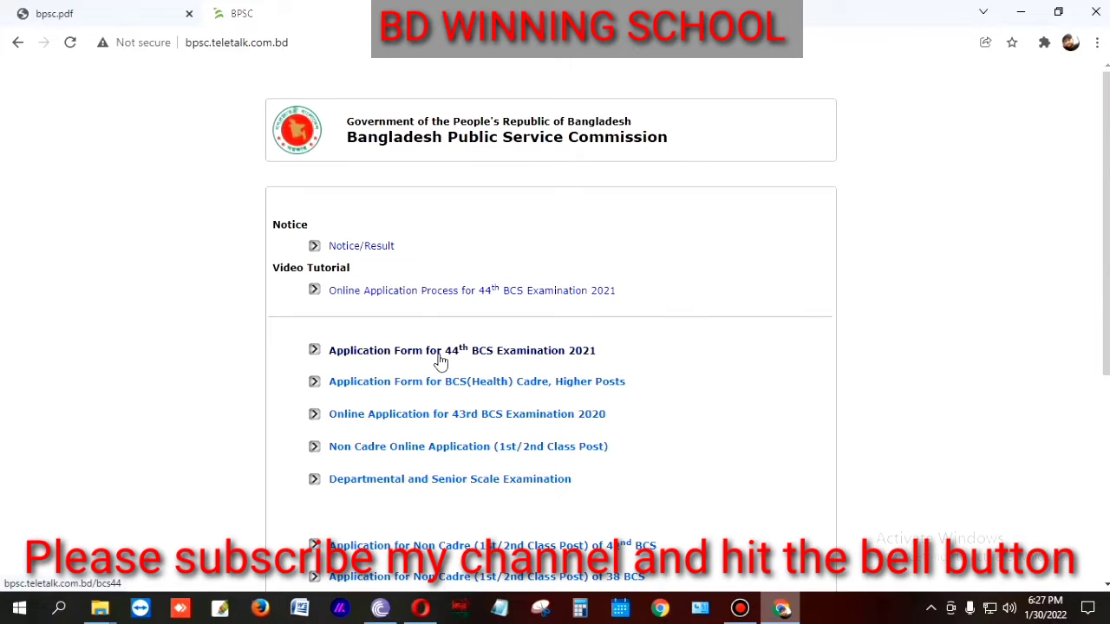
pyautogui.click(441, 362)
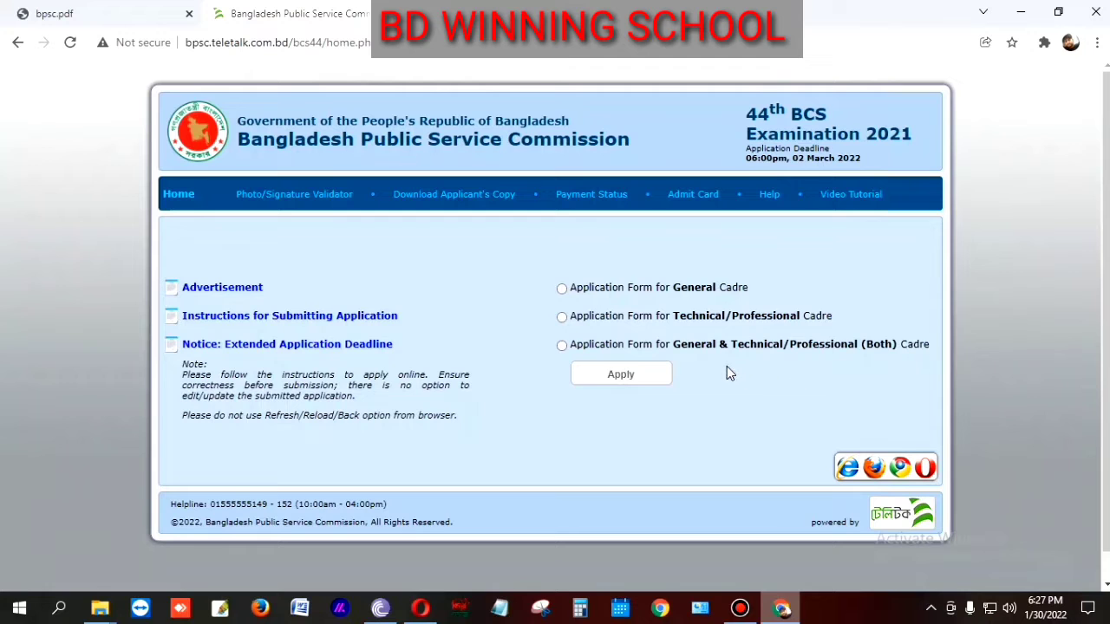
# Step: Choose the General & Technical/Professional (Both) Cadre form and apply
pyautogui.scroll(-1, 726, 373)
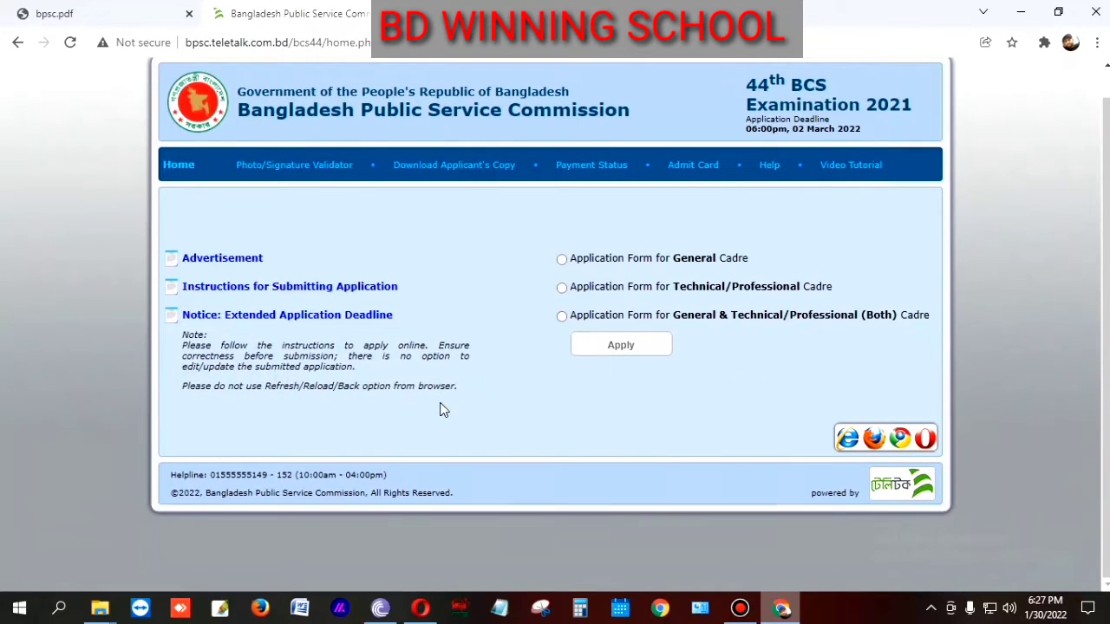
pyautogui.scroll(1, 446, 408)
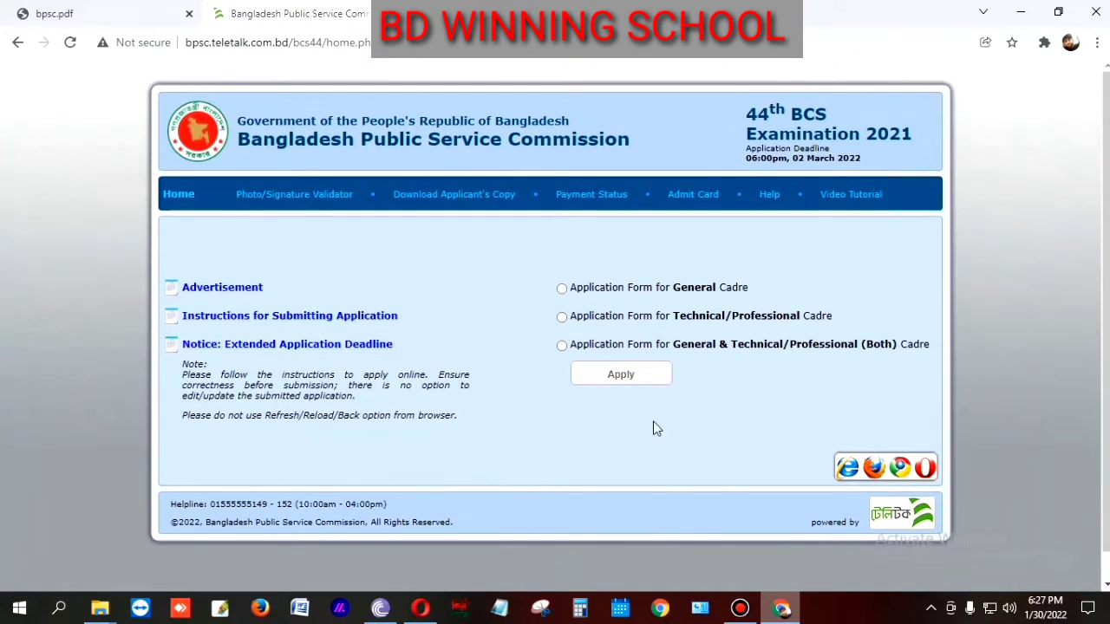
pyautogui.click(562, 346)
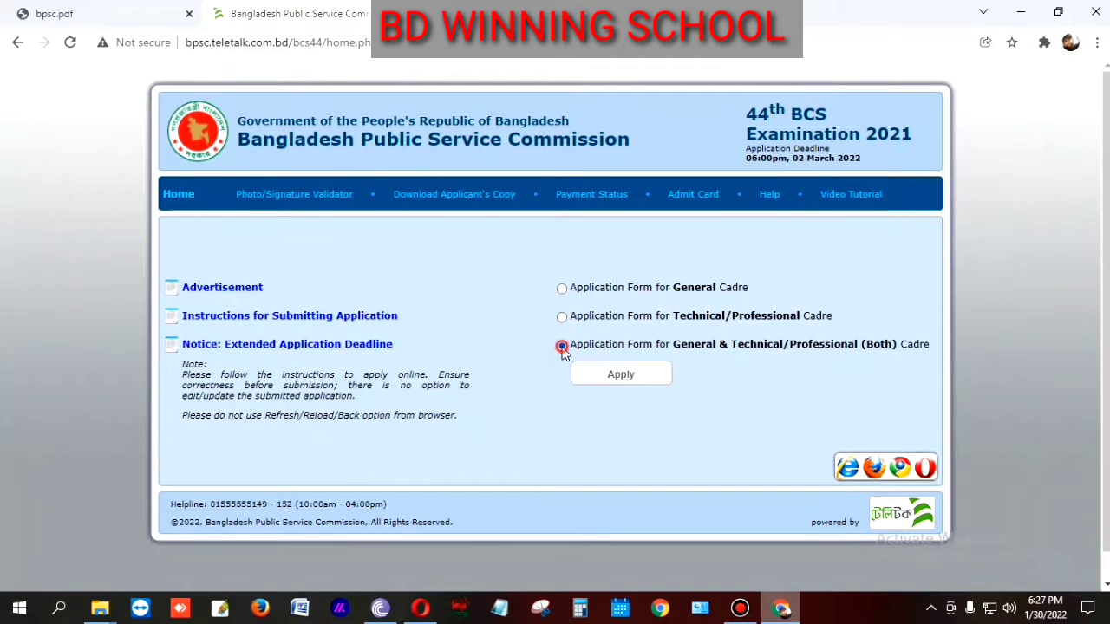
pyautogui.click(656, 384)
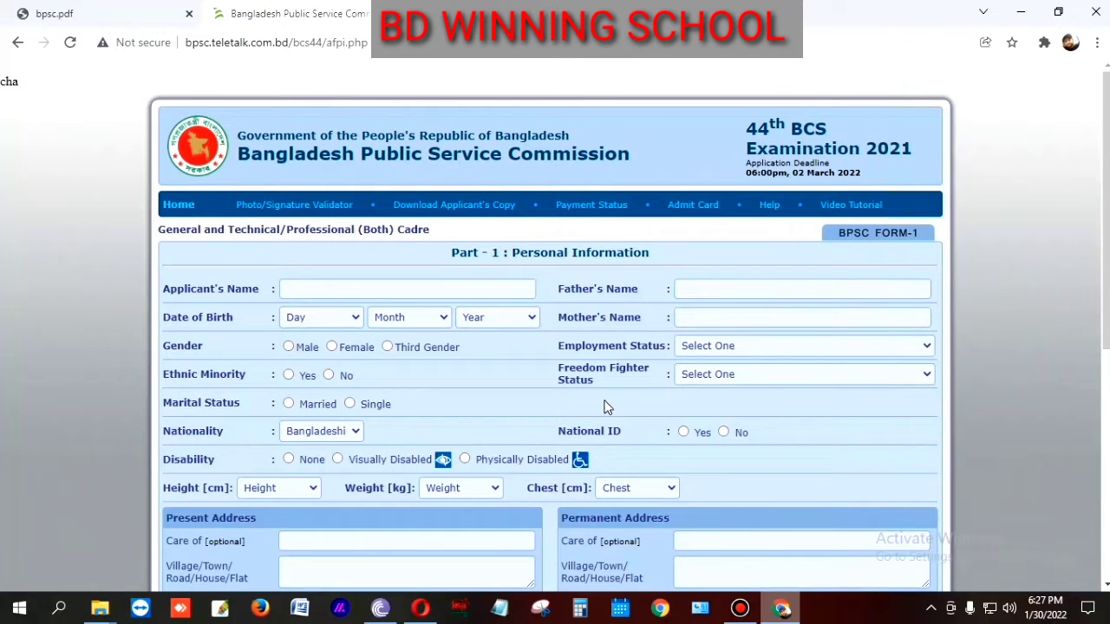
# Step: Fill in the applicant's name and set the date of birth to 01 September 1995
pyautogui.scroll(-4, 605, 408)
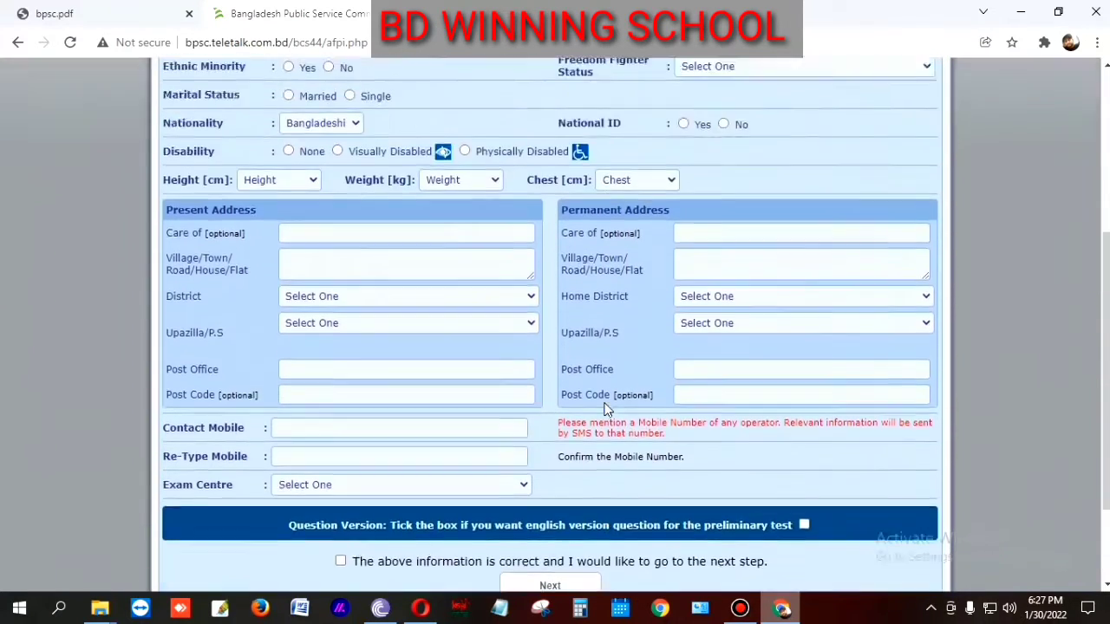
pyautogui.scroll(4, 605, 408)
pyautogui.click(350, 287)
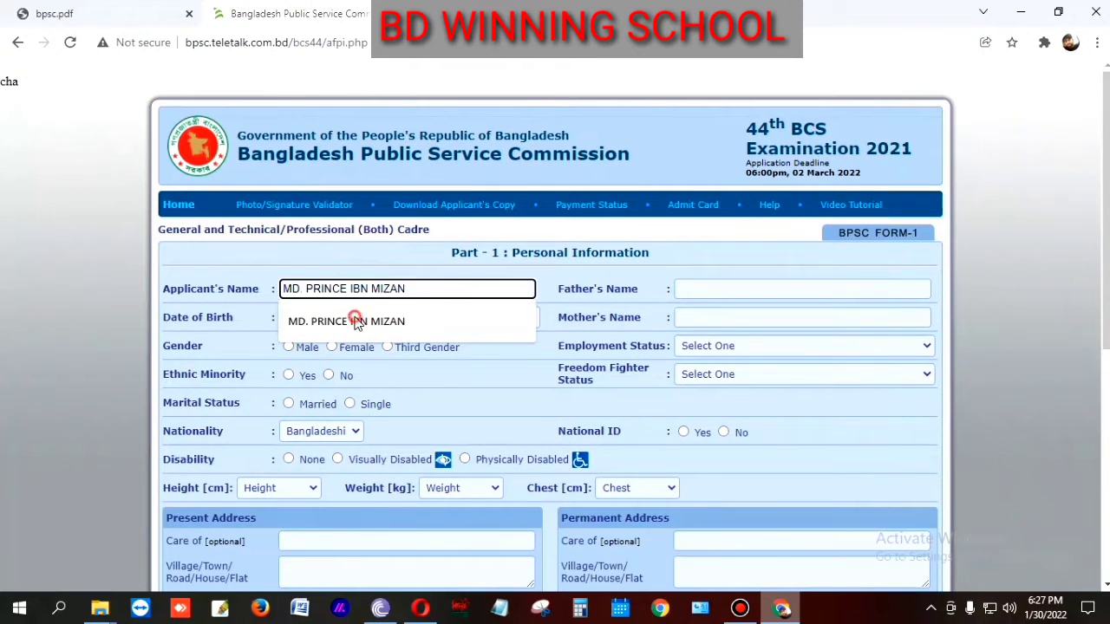
pyautogui.click(359, 320)
pyautogui.click(344, 320)
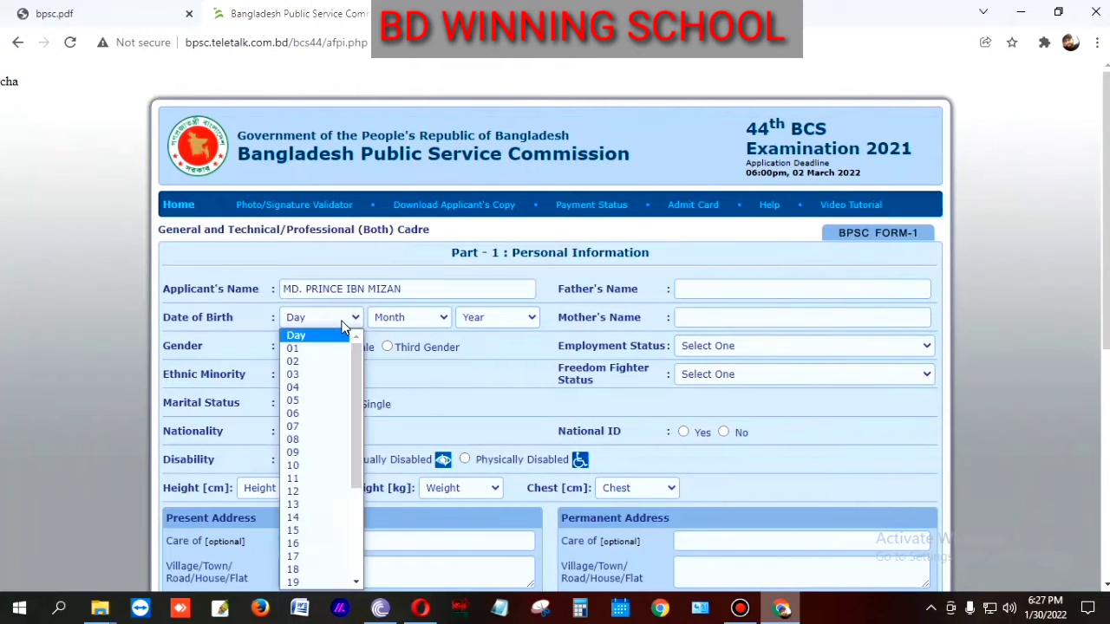
pyautogui.click(316, 348)
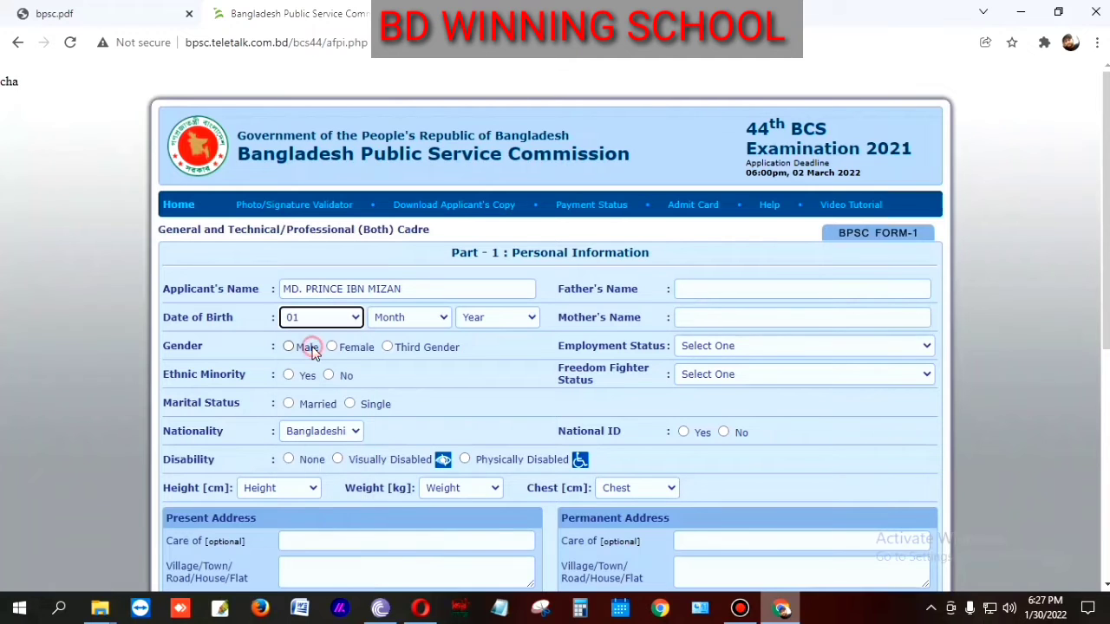
pyautogui.click(436, 317)
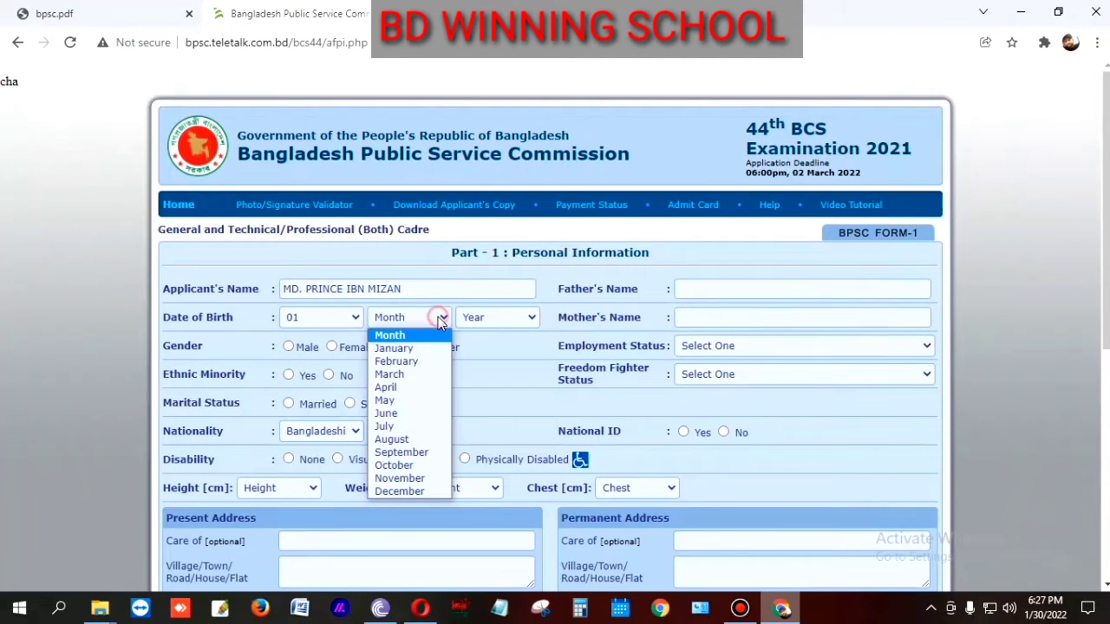
pyautogui.click(415, 452)
pyautogui.click(510, 324)
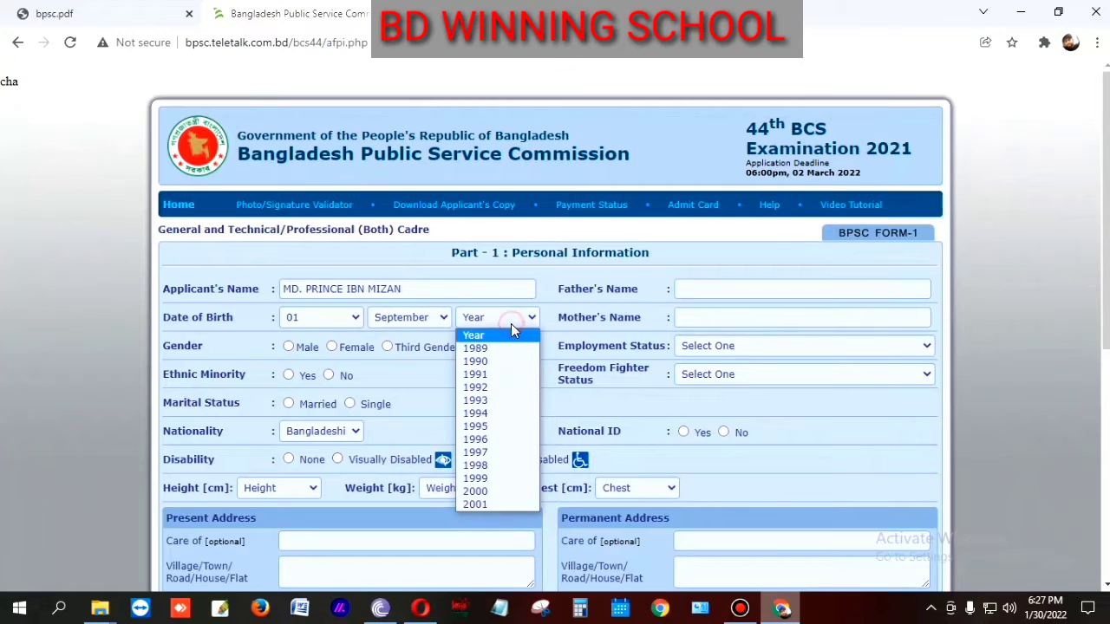
pyautogui.click(491, 427)
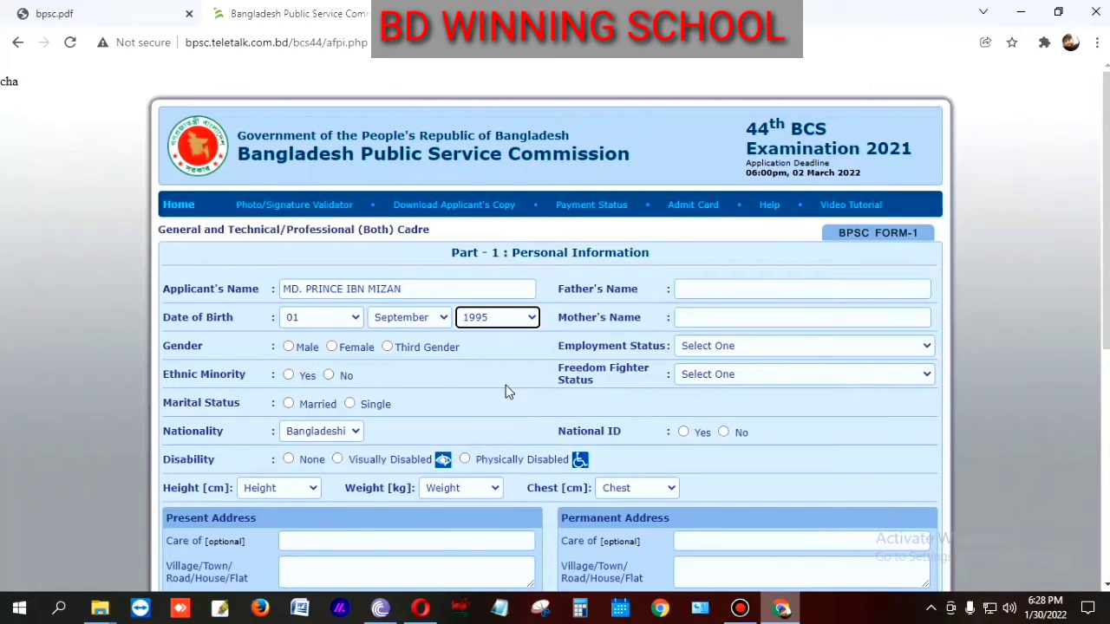
# Step: Fill in the father's and mother's names from the autofill suggestions
pyautogui.click(713, 290)
pyautogui.click(744, 321)
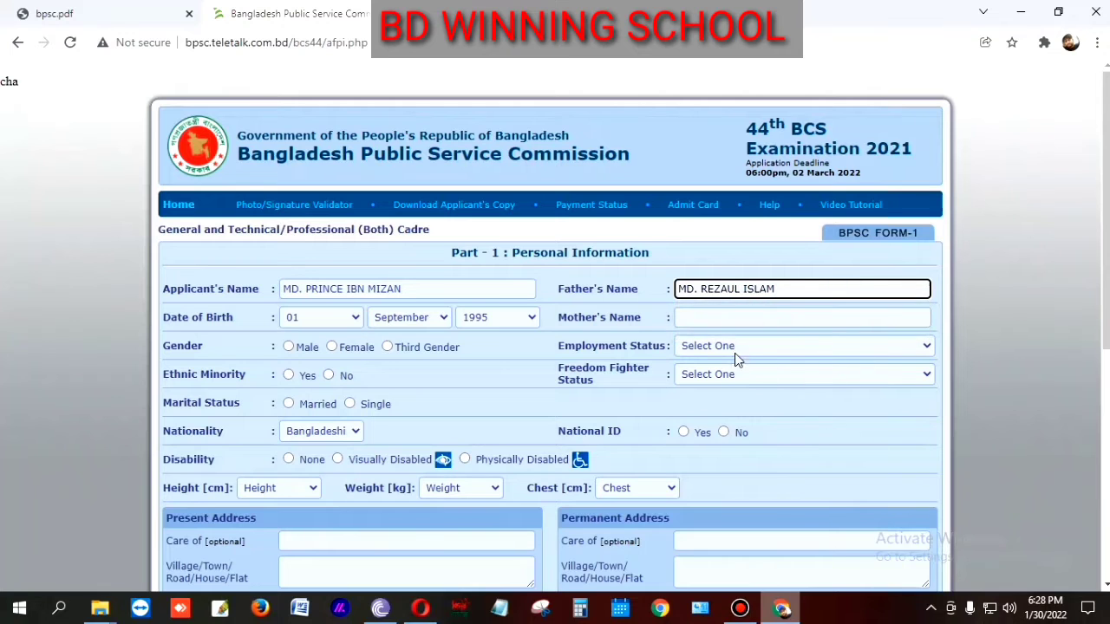
pyautogui.click(723, 317)
pyautogui.click(763, 351)
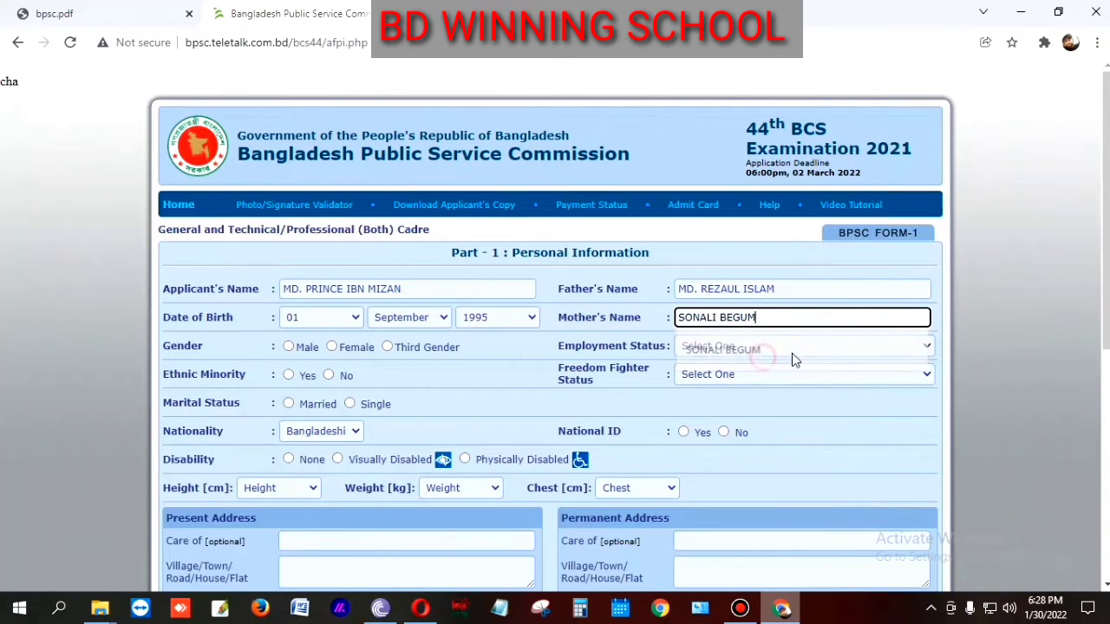
pyautogui.scroll(-1, 728, 345)
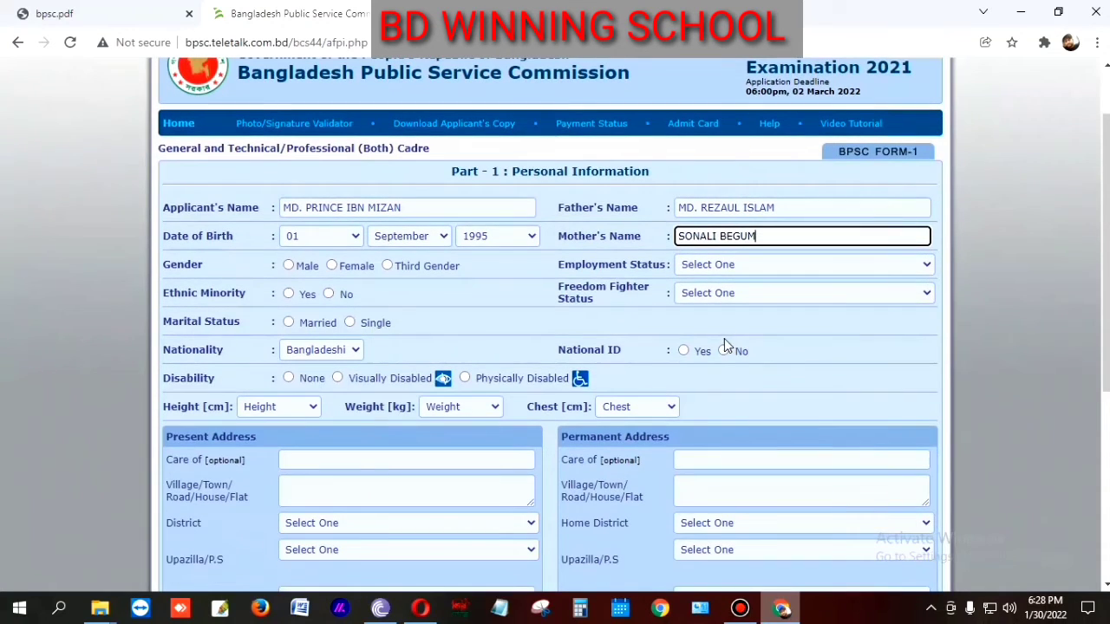
# Step: Set gender to Male and employment status to Not Employed
pyautogui.click(289, 267)
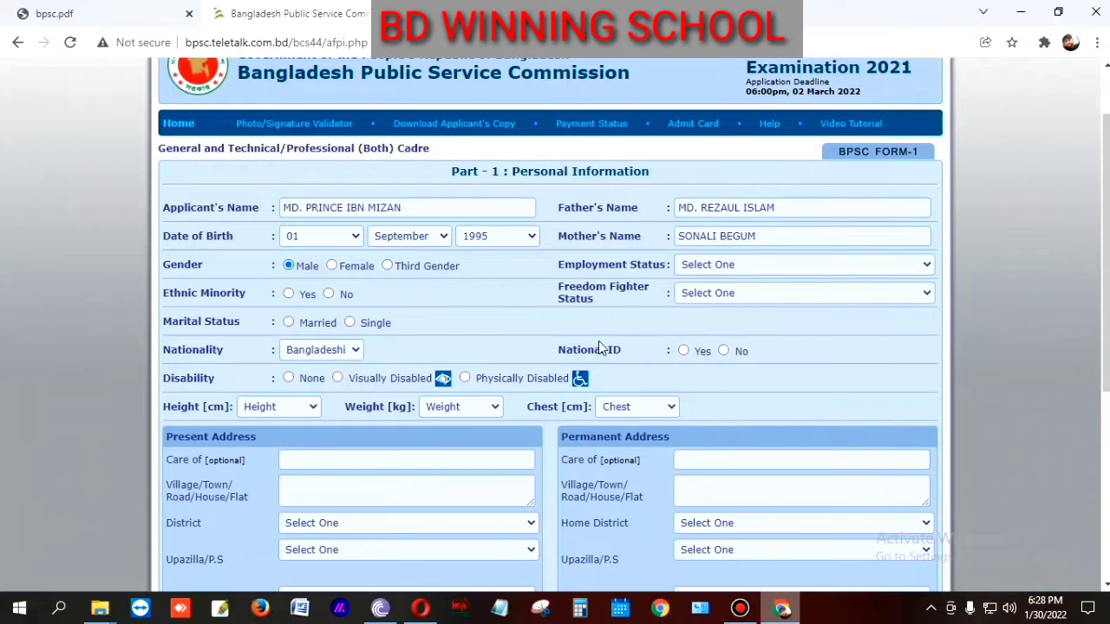
pyautogui.click(798, 269)
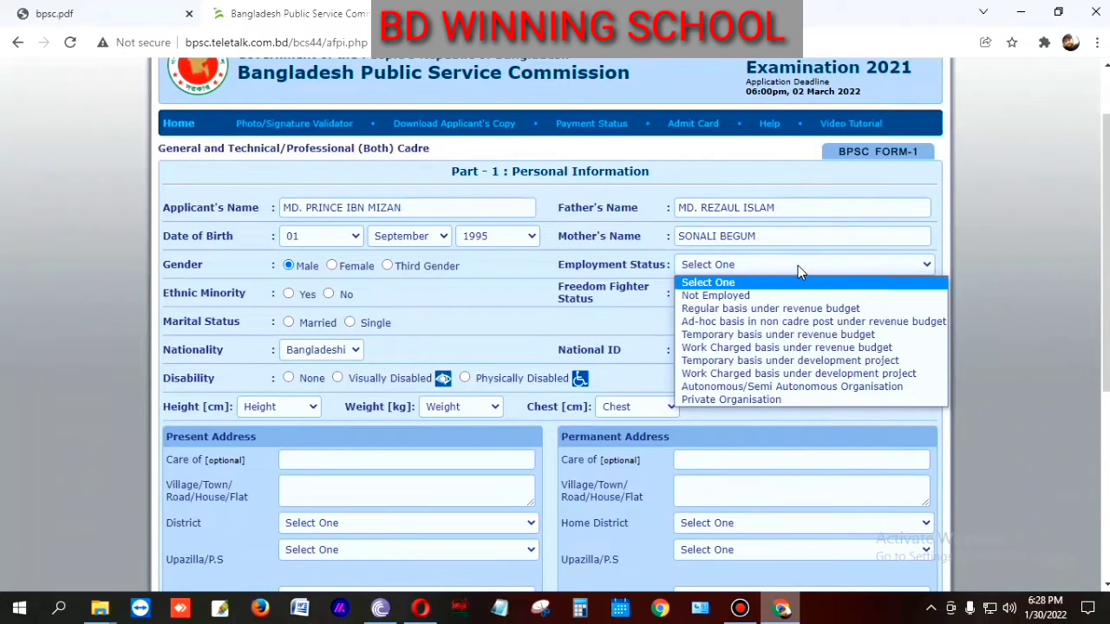
pyautogui.click(716, 295)
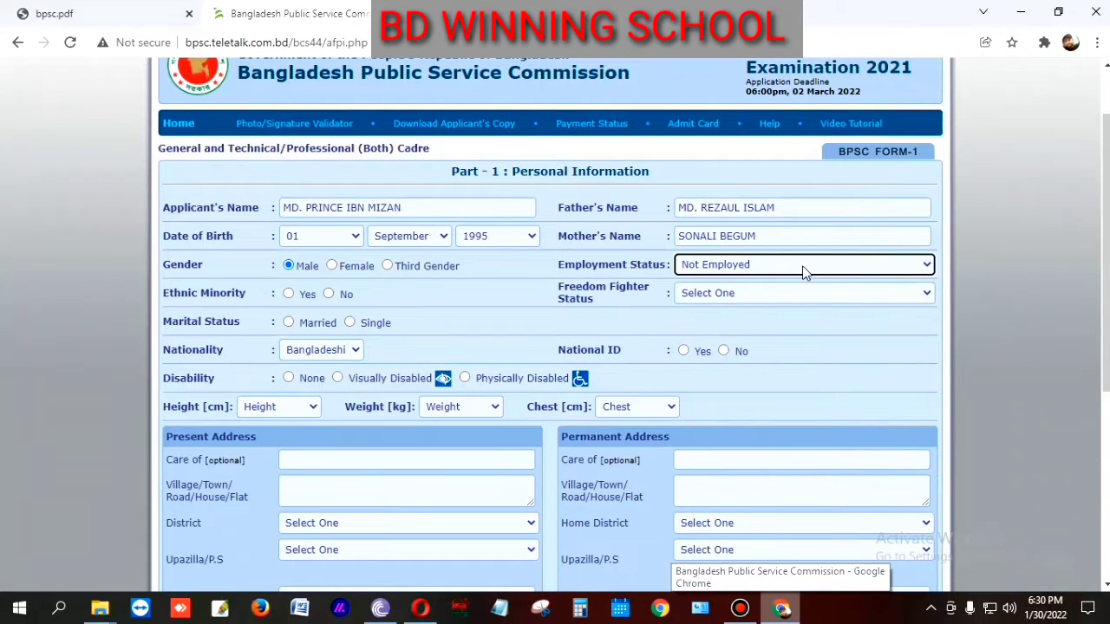
pyautogui.click(803, 269)
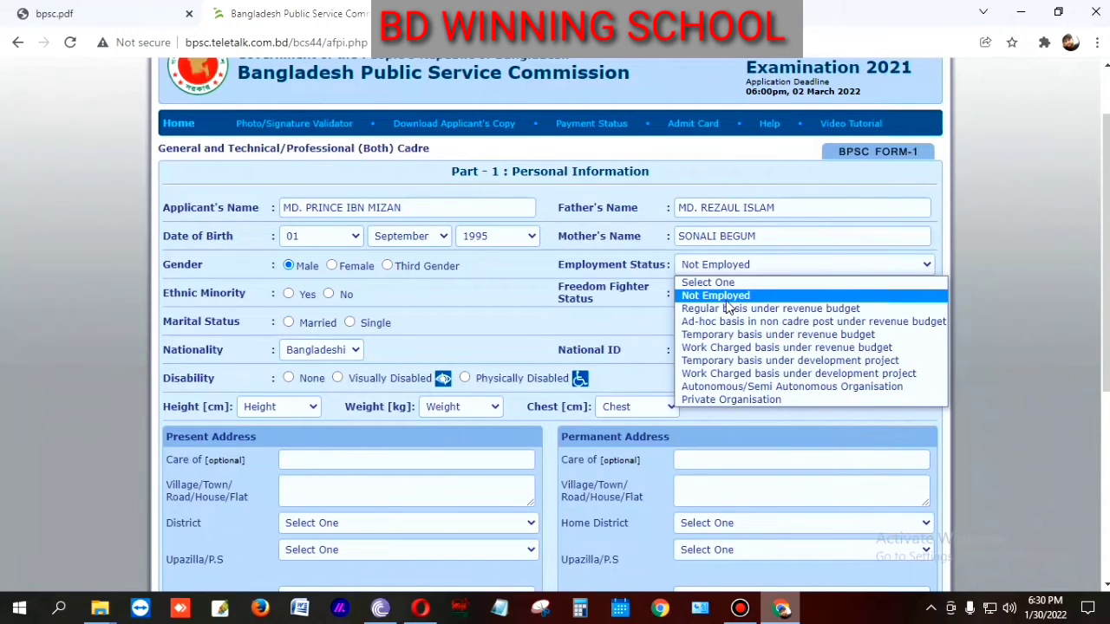
pyautogui.click(864, 264)
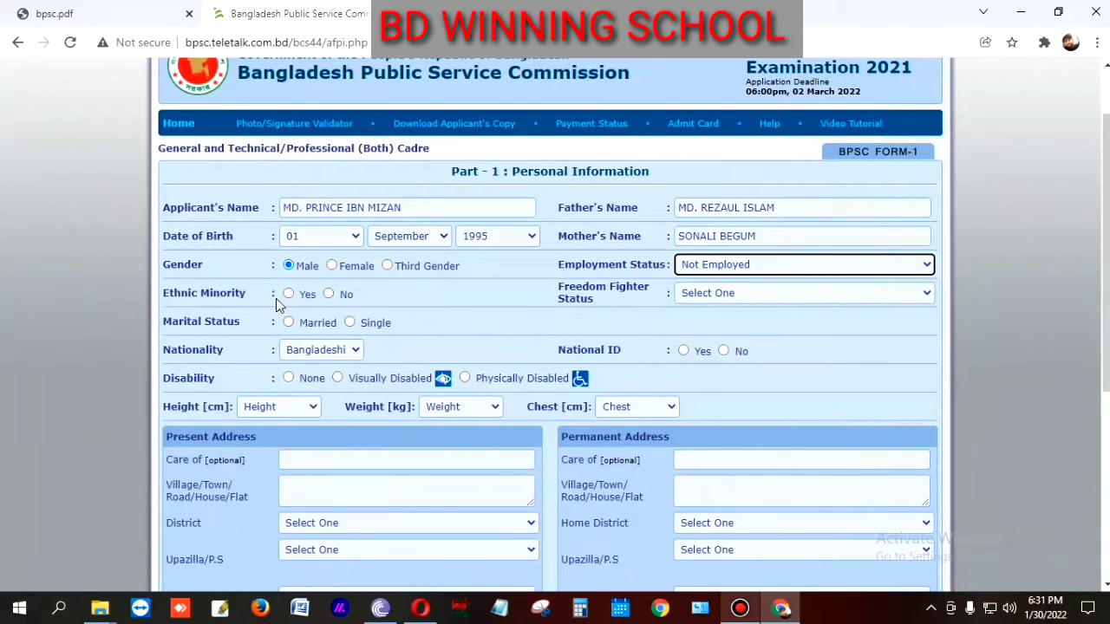
# Step: Mark ethnic minority No, Non Freedom Fighter, and marital status Single
pyautogui.click(328, 294)
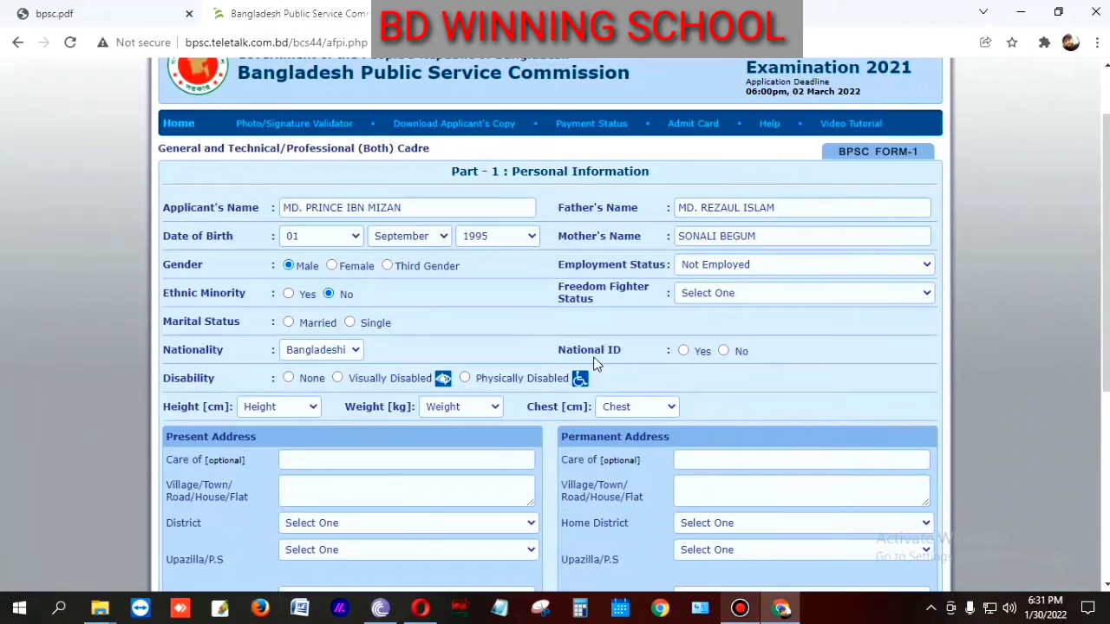
pyautogui.click(759, 294)
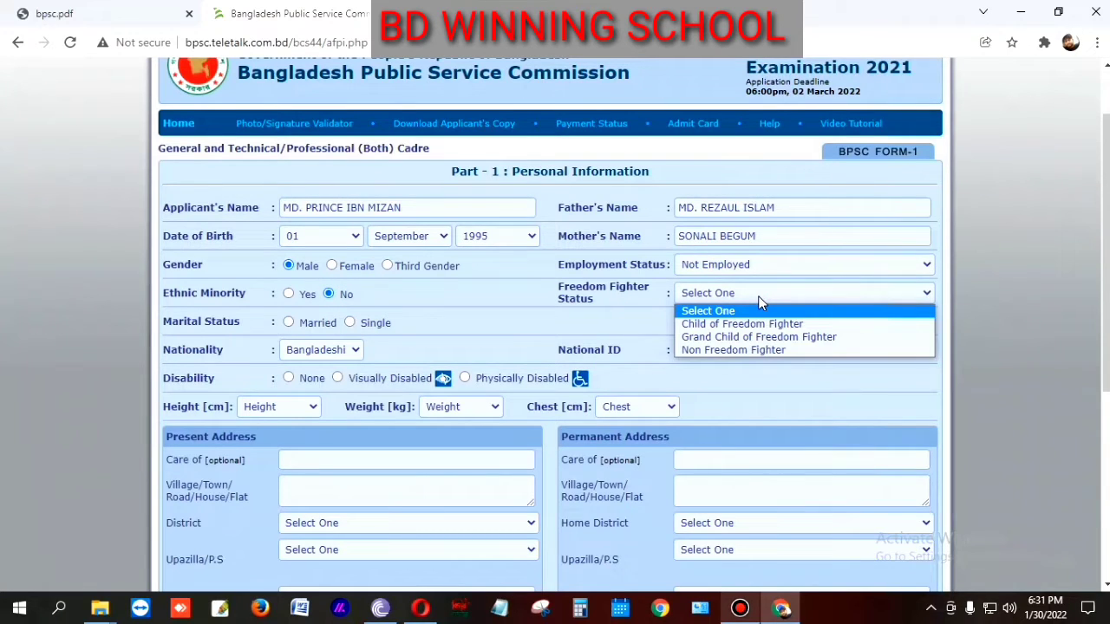
pyautogui.click(753, 350)
pyautogui.scroll(-1, 875, 399)
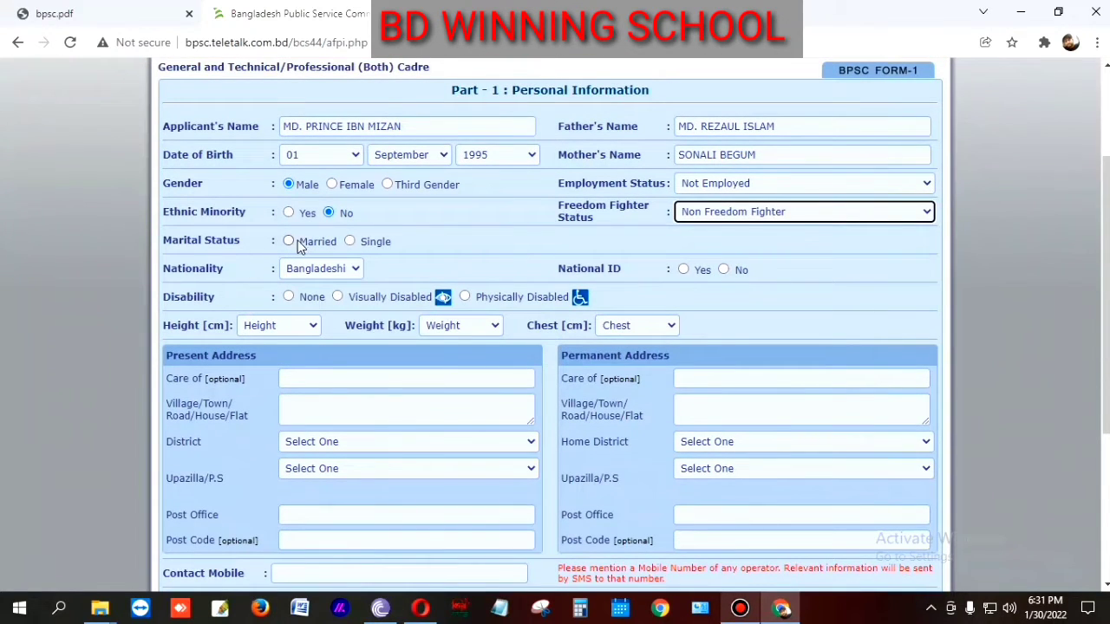
pyautogui.click(348, 243)
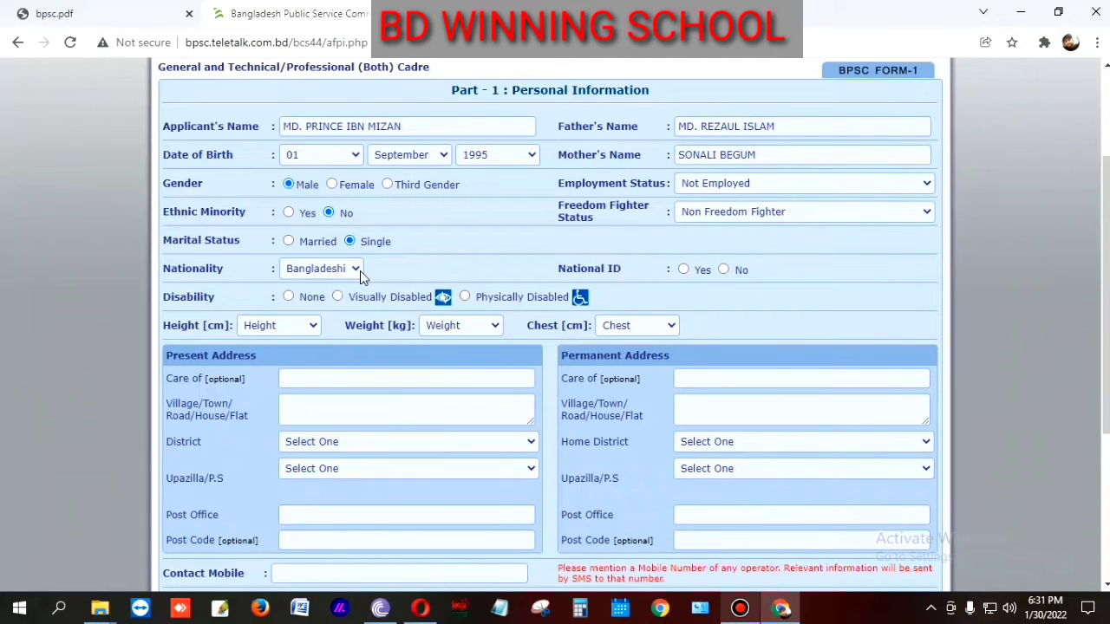
# Step: Mark National ID Yes, fill in the NID number from autofill, and set Disability to None
pyautogui.click(684, 270)
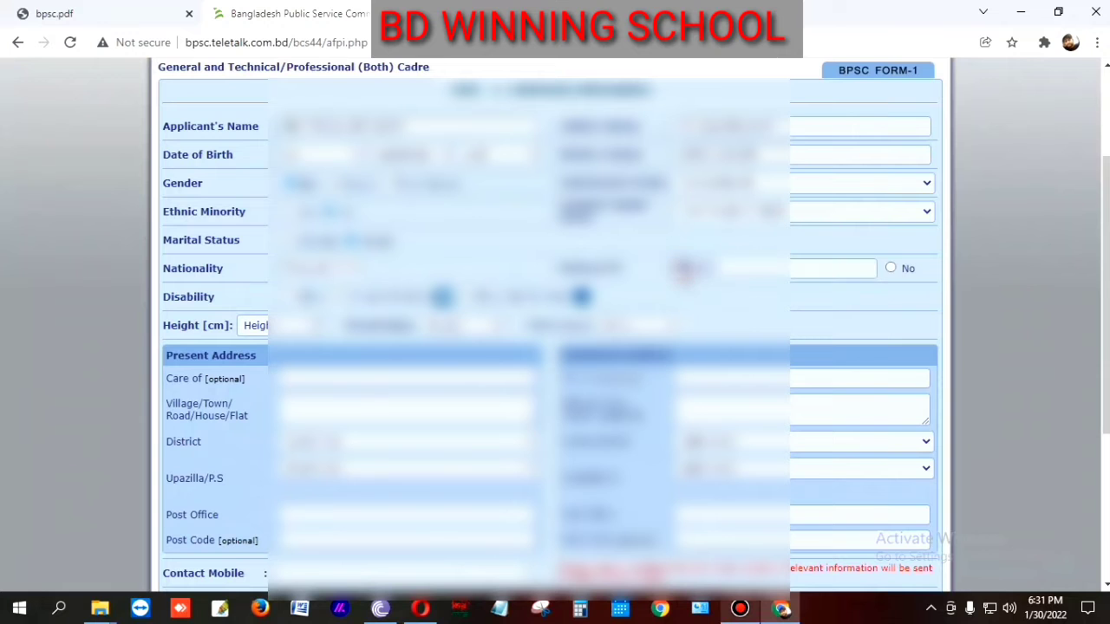
pyautogui.click(749, 267)
pyautogui.click(749, 304)
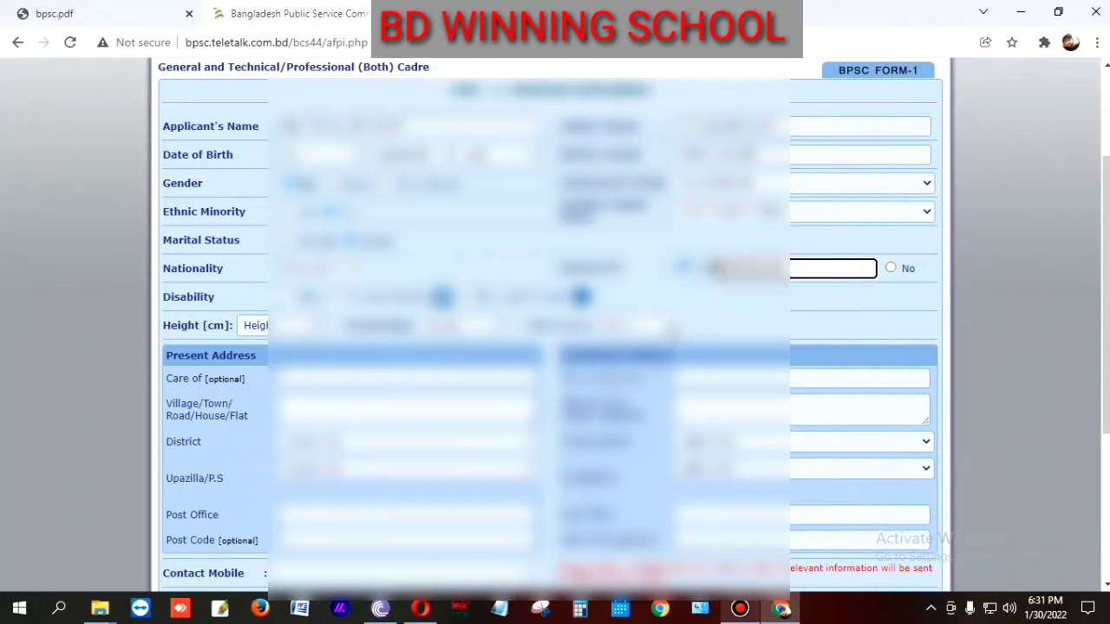
pyautogui.scroll(-1, 707, 330)
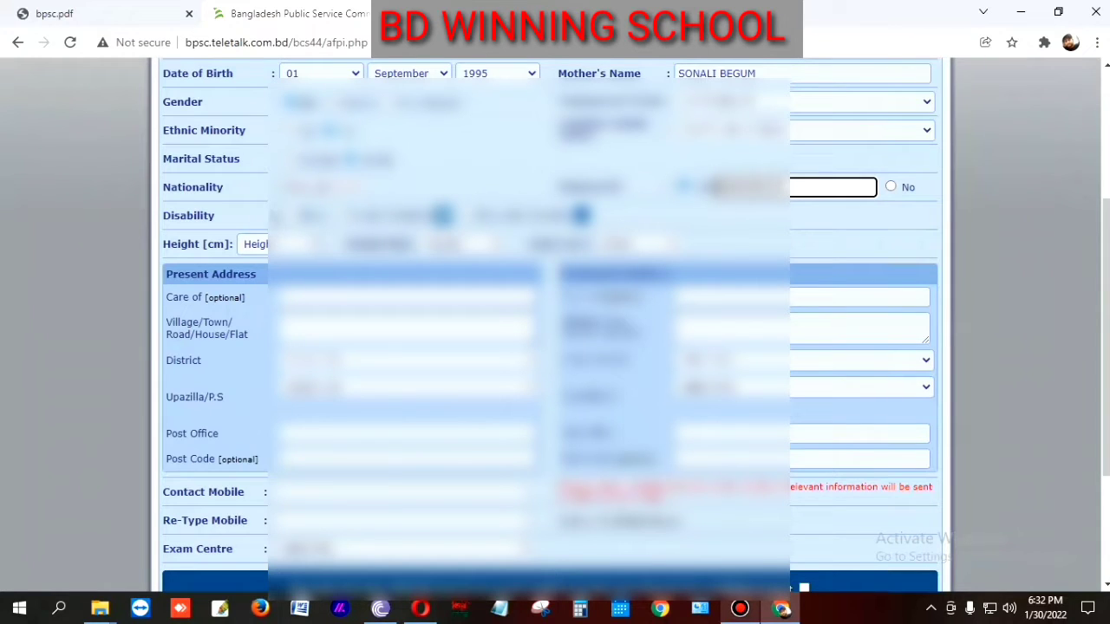
pyautogui.click(292, 216)
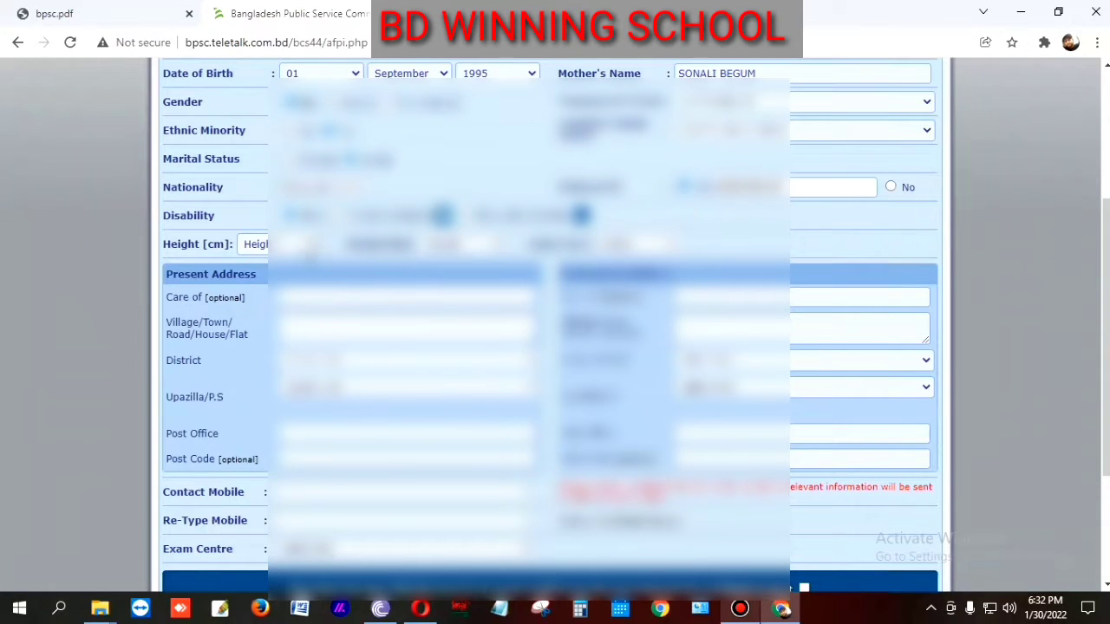
# Step: Set height to 161 cm and choose the applicant's weight and chest size
pyautogui.click(303, 245)
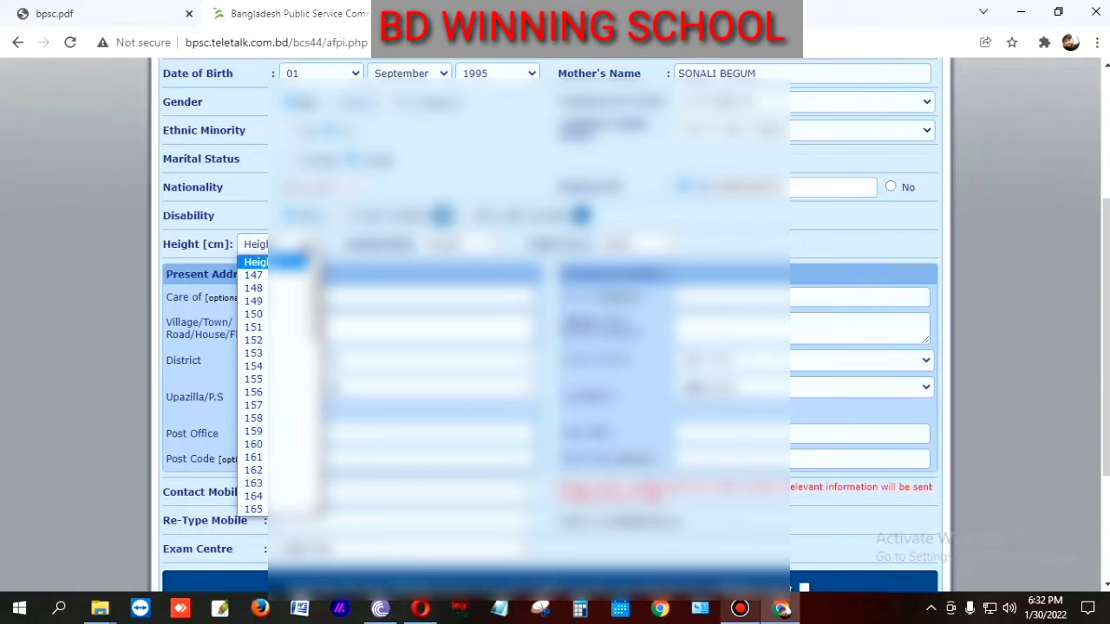
pyautogui.click(303, 245)
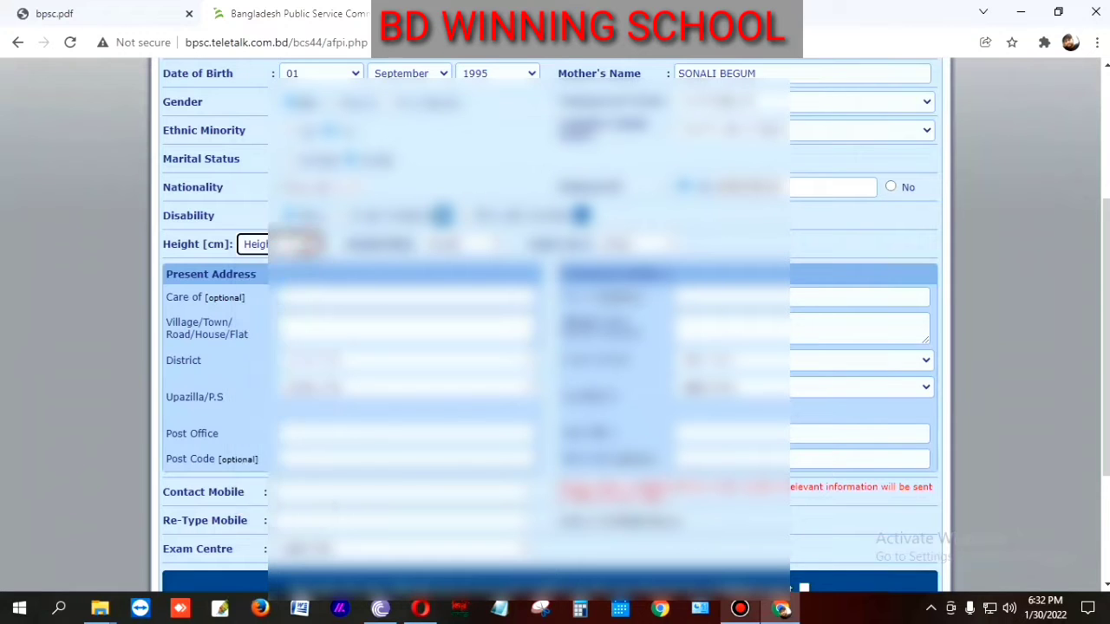
pyautogui.click(304, 245)
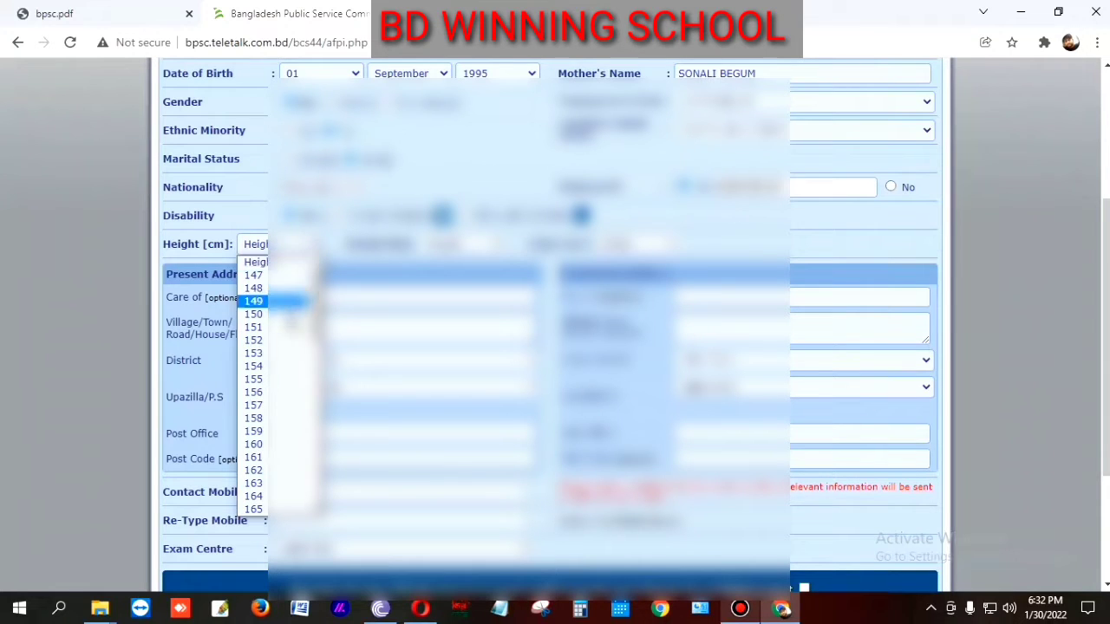
pyautogui.click(262, 458)
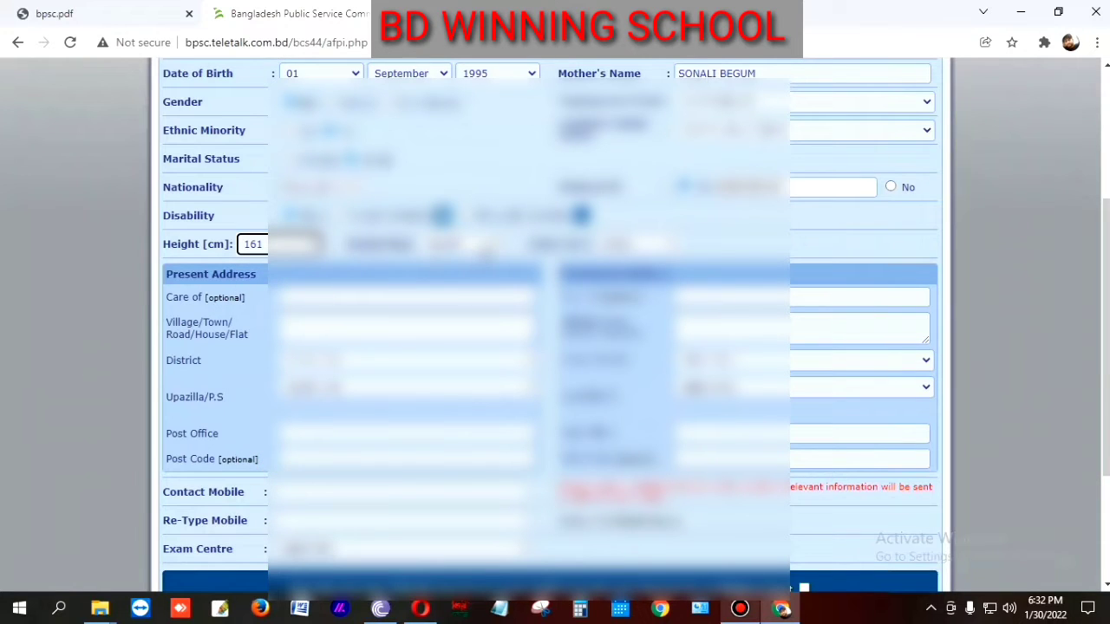
pyautogui.click(487, 248)
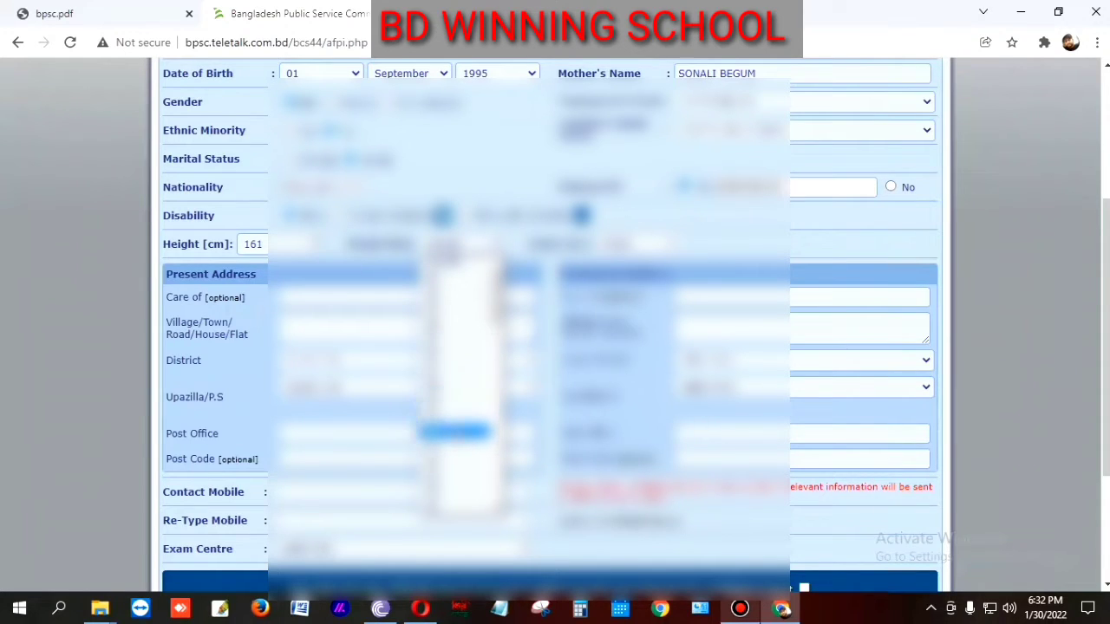
pyautogui.click(454, 457)
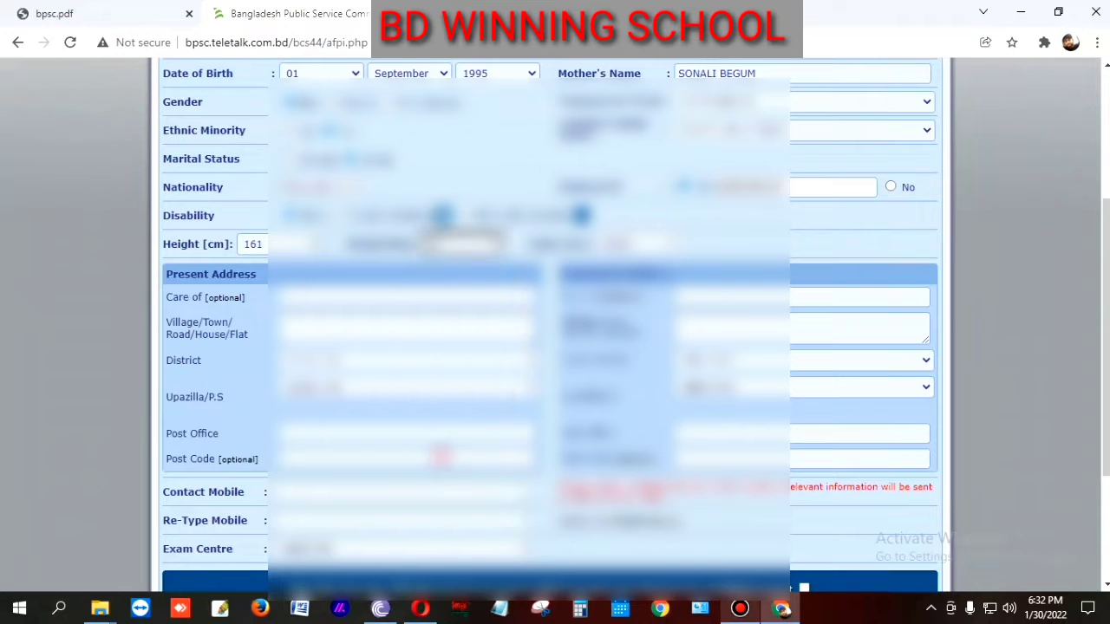
pyautogui.click(642, 245)
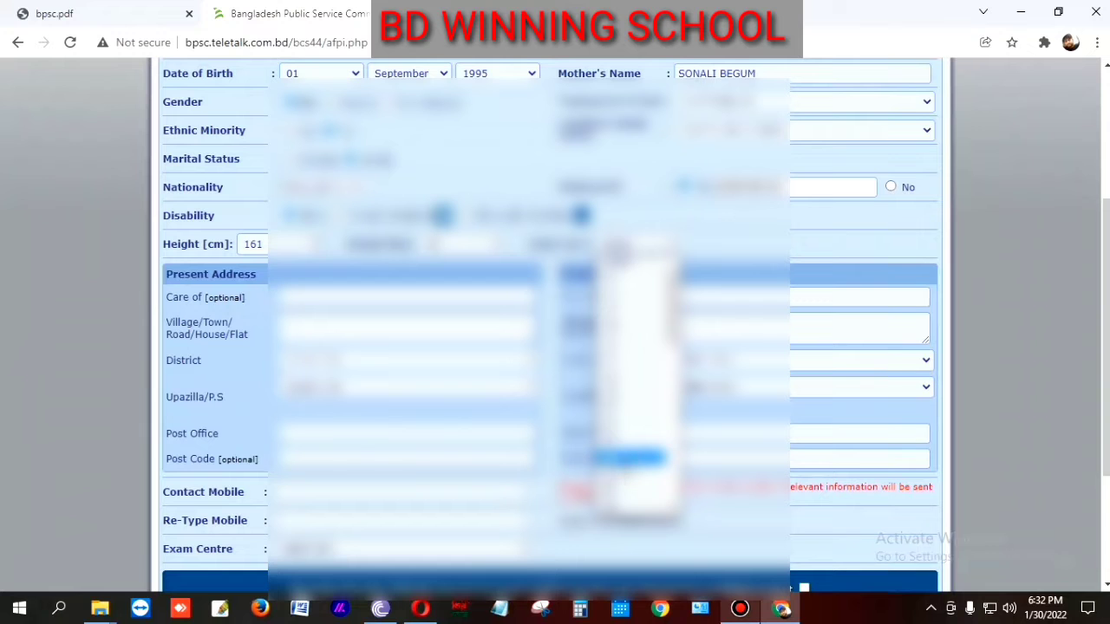
pyautogui.click(627, 457)
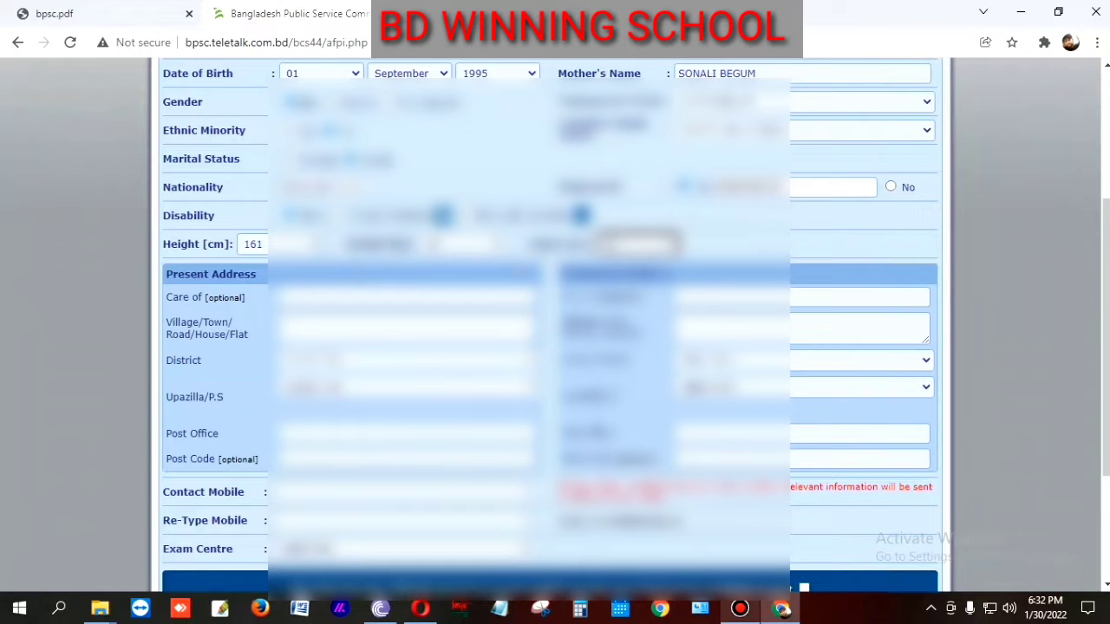
pyautogui.scroll(3, 716, 379)
pyautogui.scroll(-2, 716, 378)
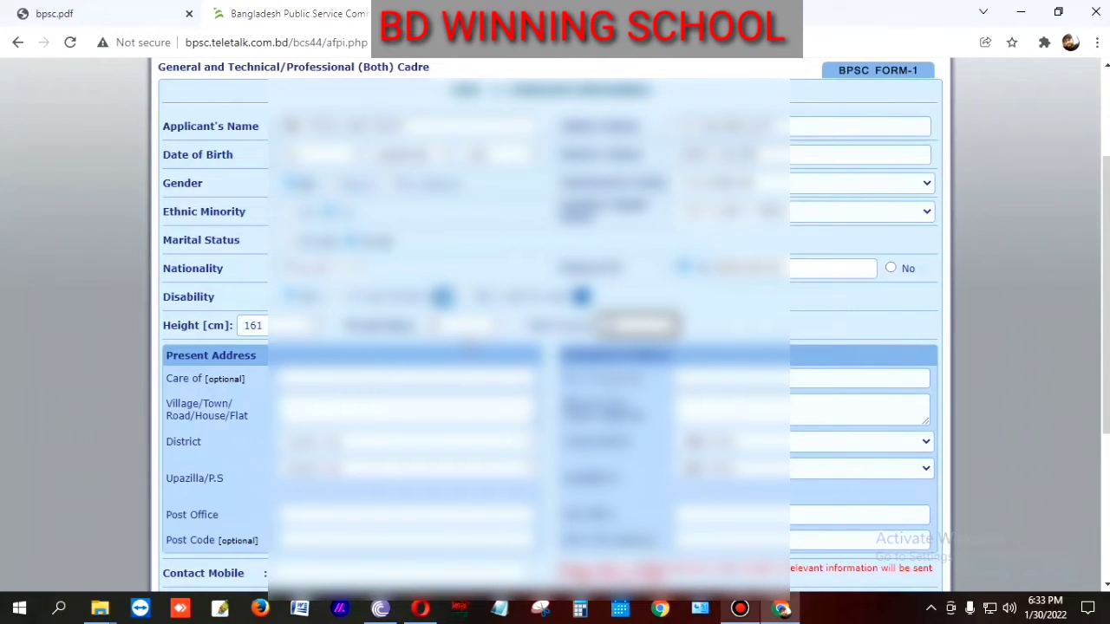
# Step: Fill the present-address Care of from autofill and enter the village/town
pyautogui.scroll(-2, 330, 310)
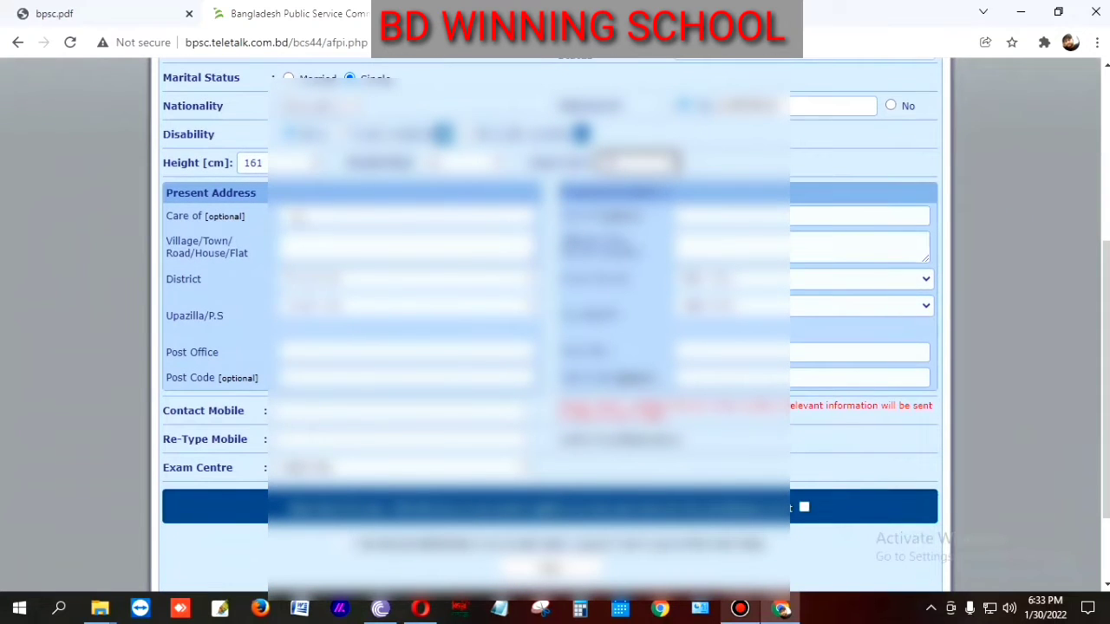
pyautogui.click(319, 215)
pyautogui.click(341, 248)
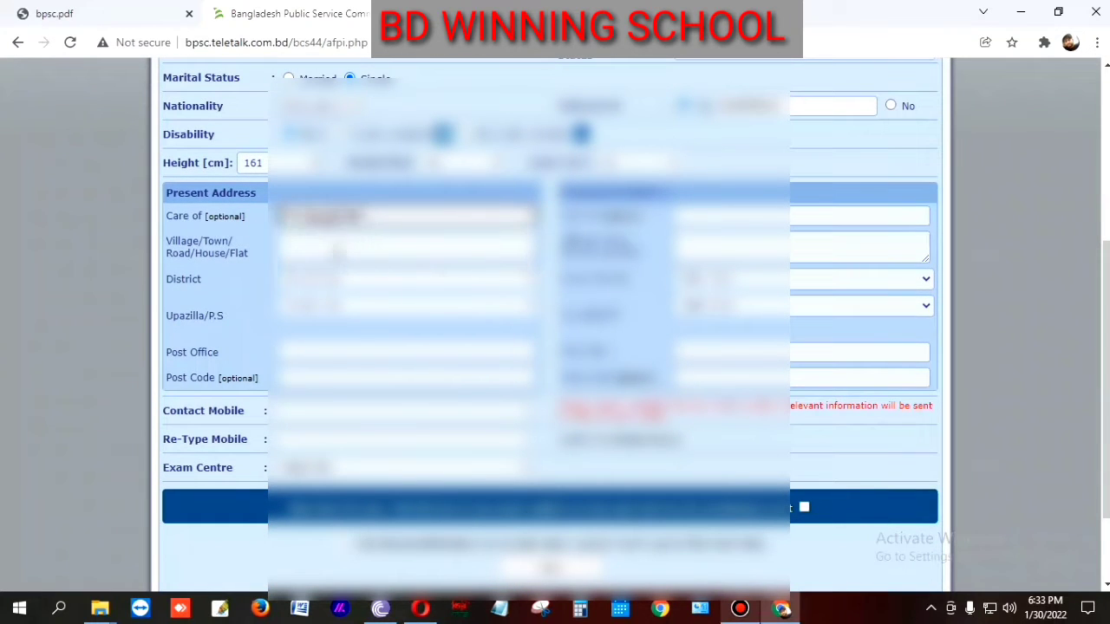
pyautogui.click(339, 251)
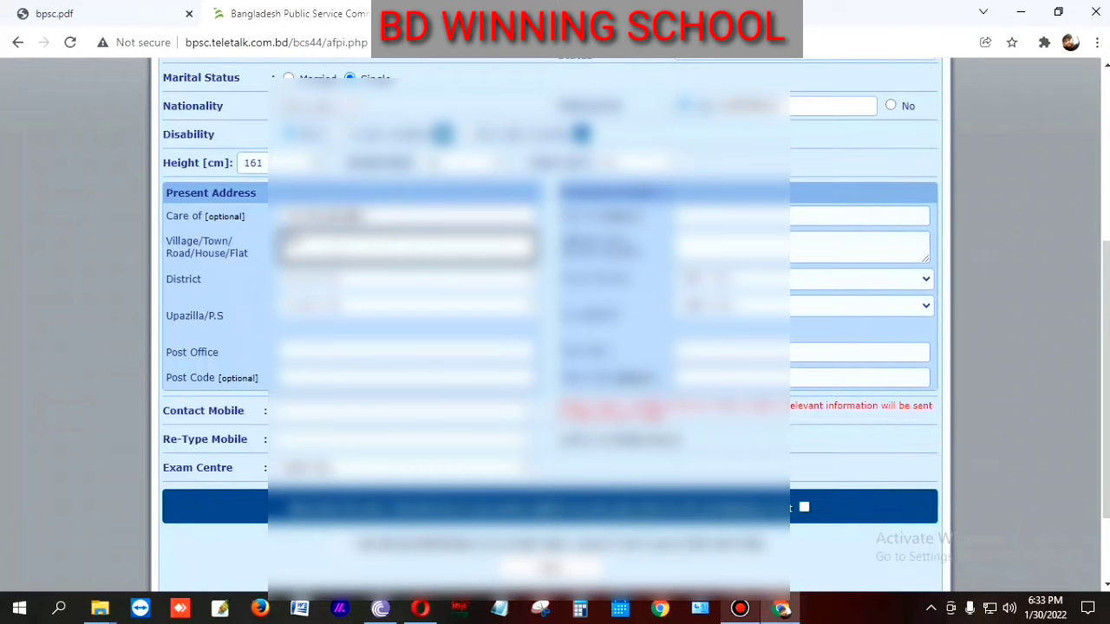
pyautogui.write('ar')
# Step: Choose the present-address district and upazilla from the dropdowns
pyautogui.click(335, 283)
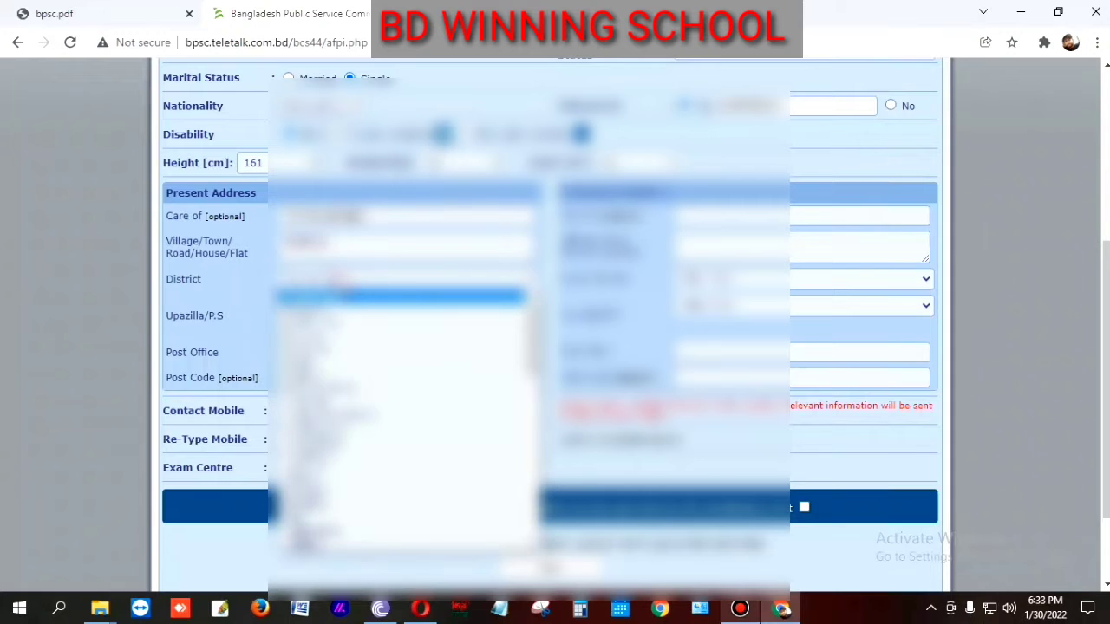
pyautogui.scroll(-5, 366, 442)
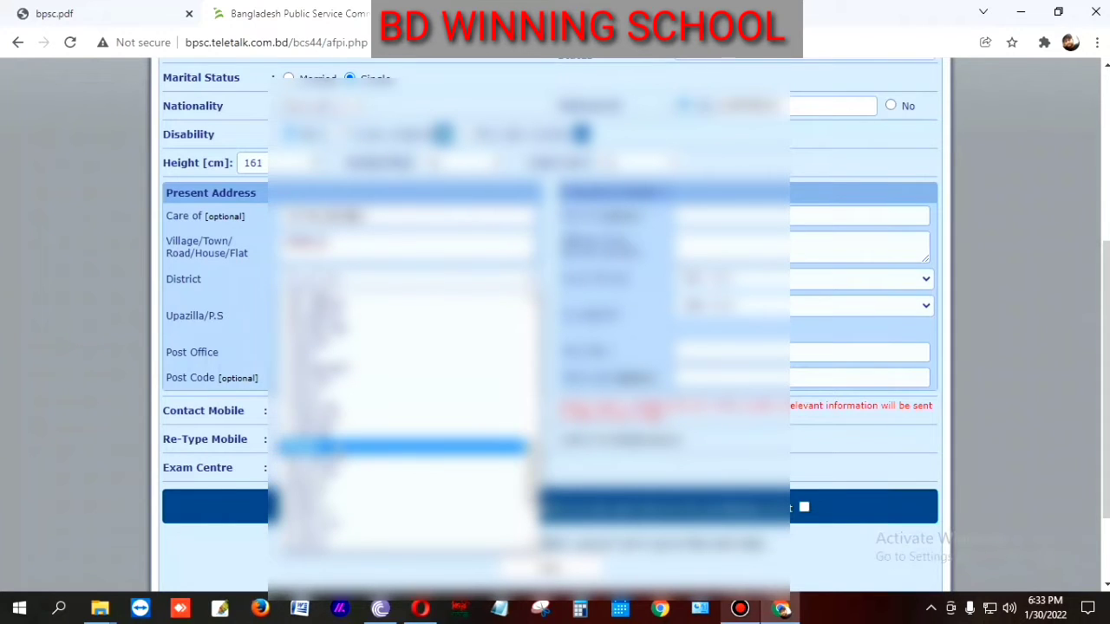
pyautogui.press('j')
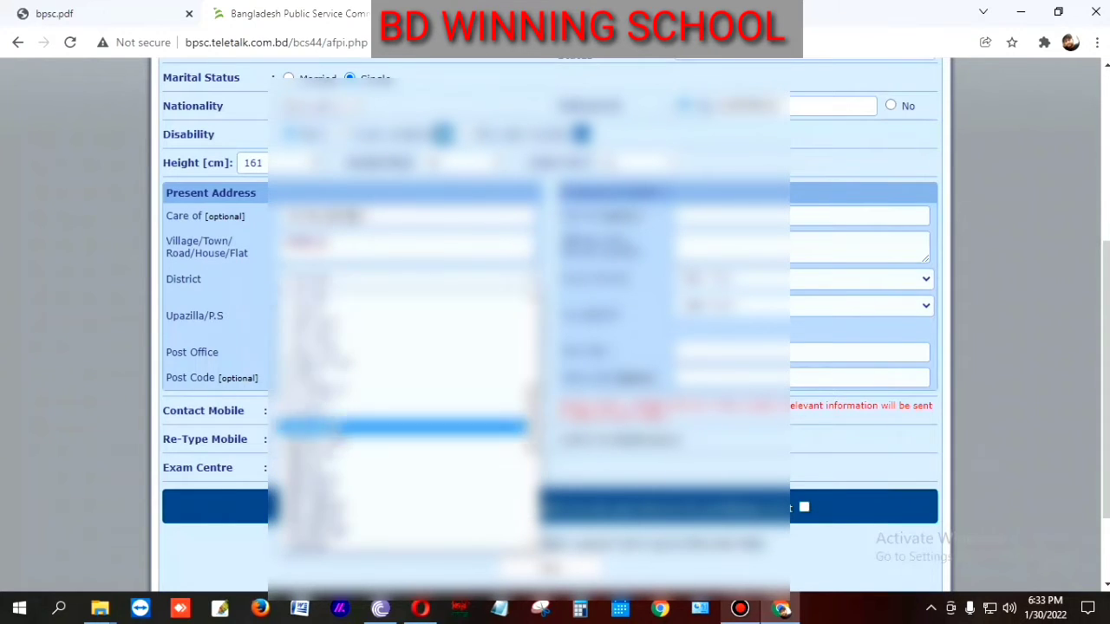
pyautogui.press('j')
pyautogui.click(328, 337)
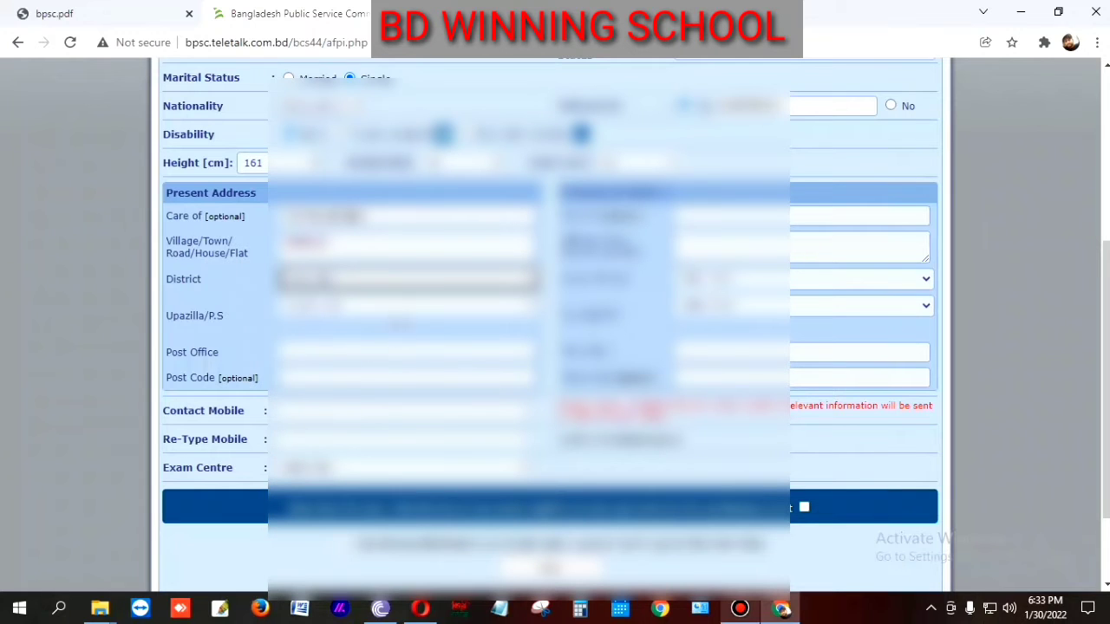
pyautogui.click(401, 308)
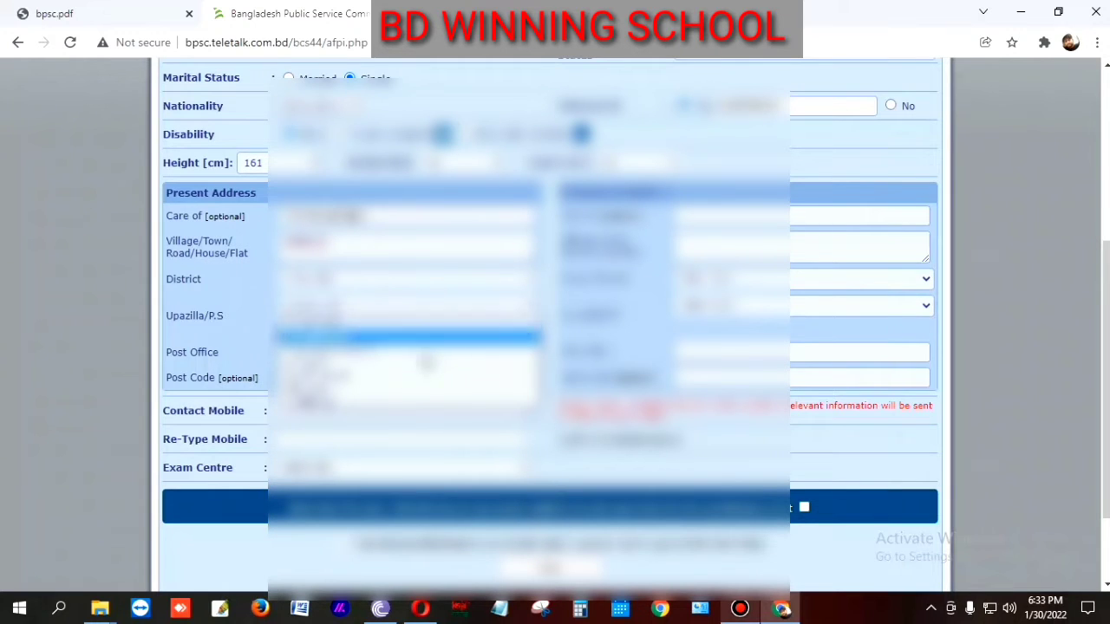
pyautogui.click(398, 332)
pyautogui.scroll(-1, 399, 334)
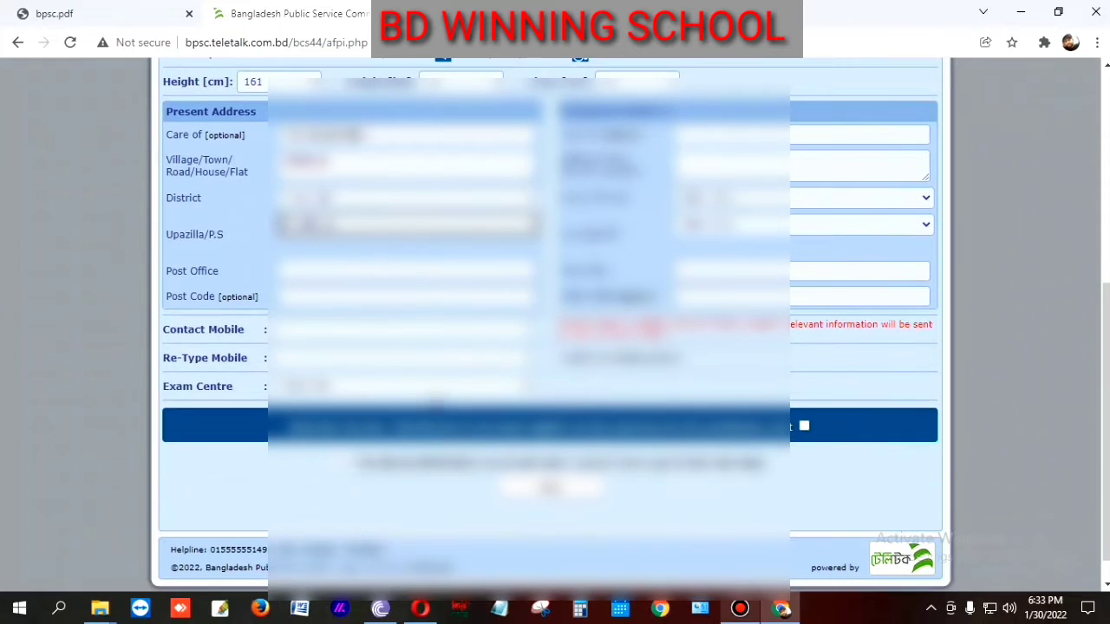
# Step: Fill in the present-address post office and post code from the suggestions
pyautogui.click(320, 268)
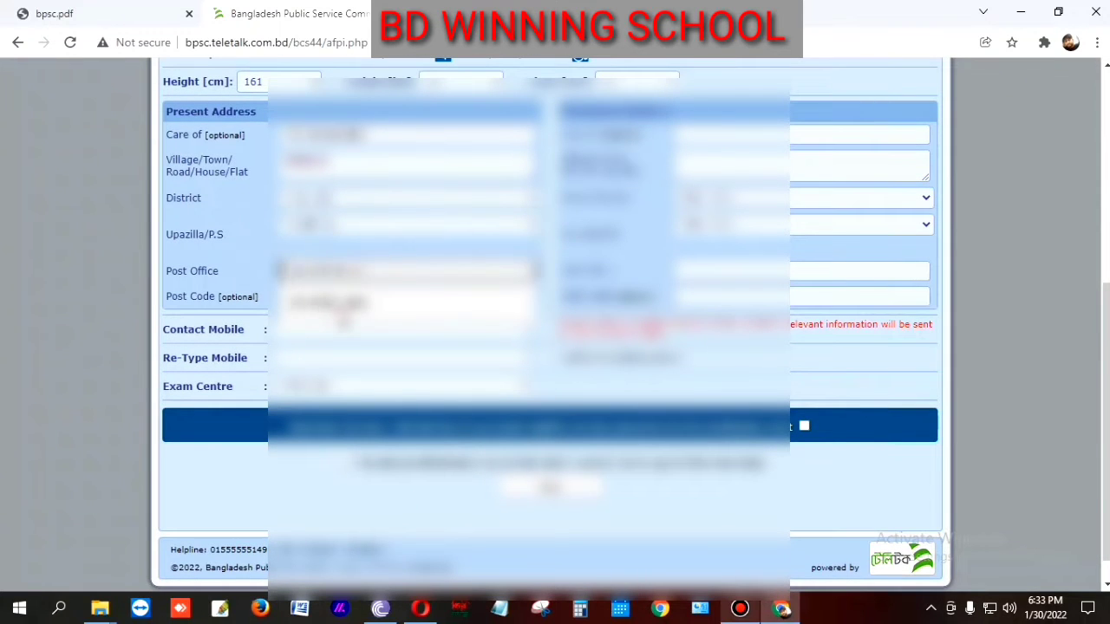
pyautogui.click(341, 307)
pyautogui.click(349, 297)
pyautogui.click(348, 326)
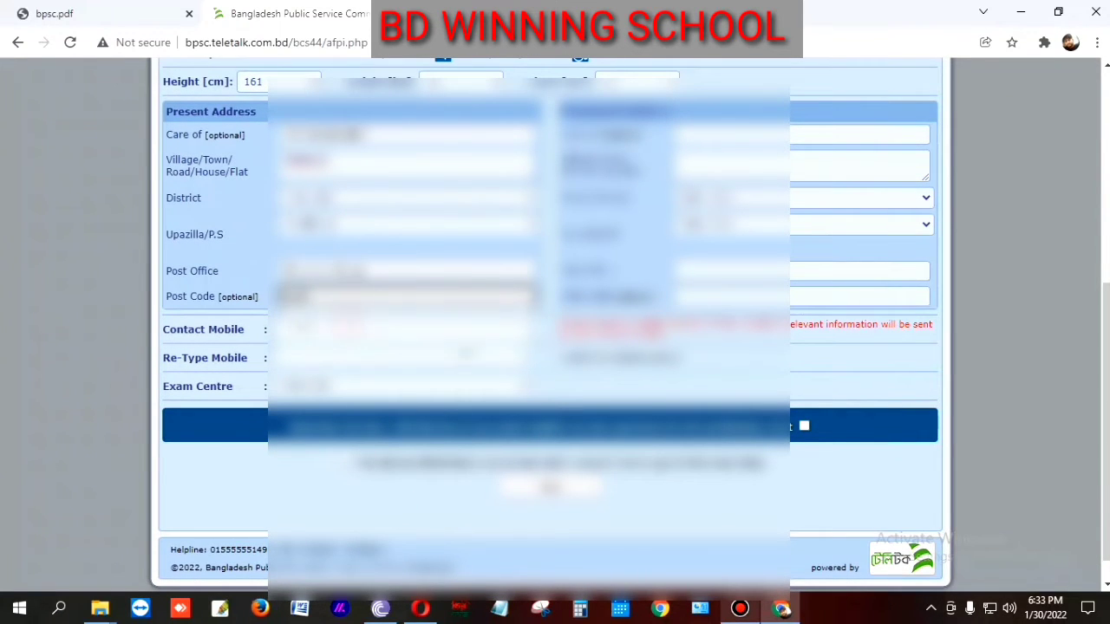
pyautogui.scroll(2, 442, 394)
pyautogui.scroll(3, 487, 418)
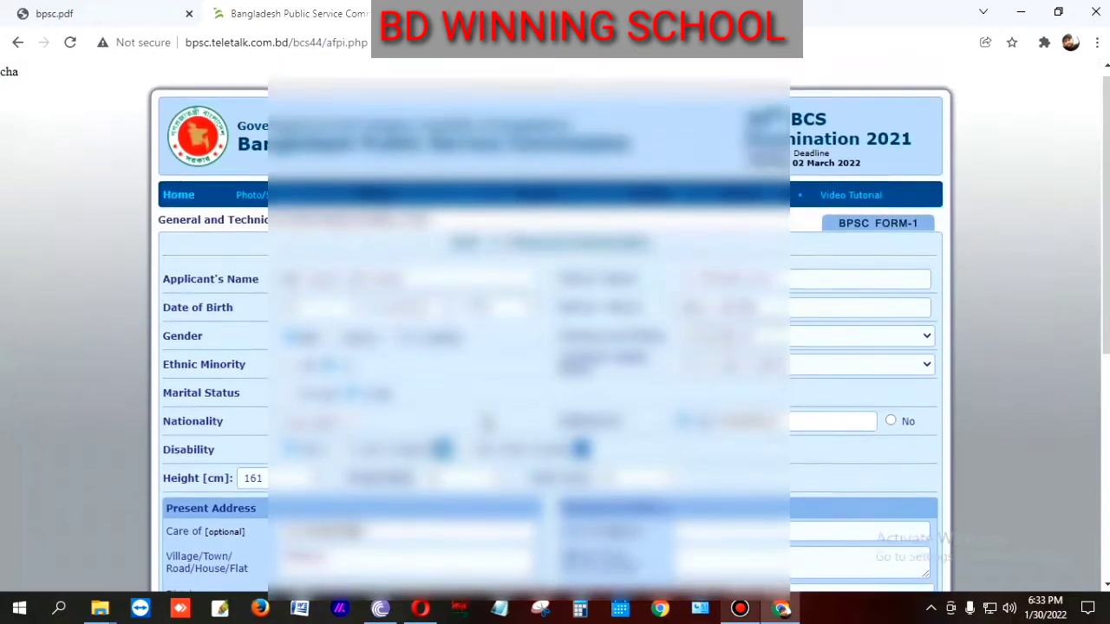
pyautogui.scroll(-3, 487, 418)
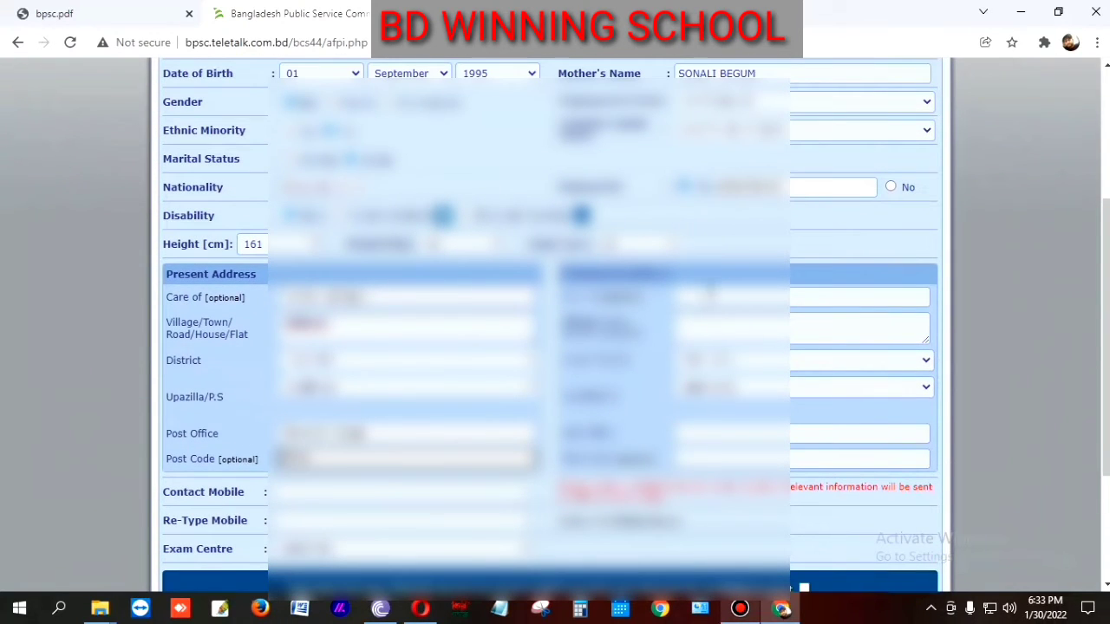
pyautogui.click(707, 295)
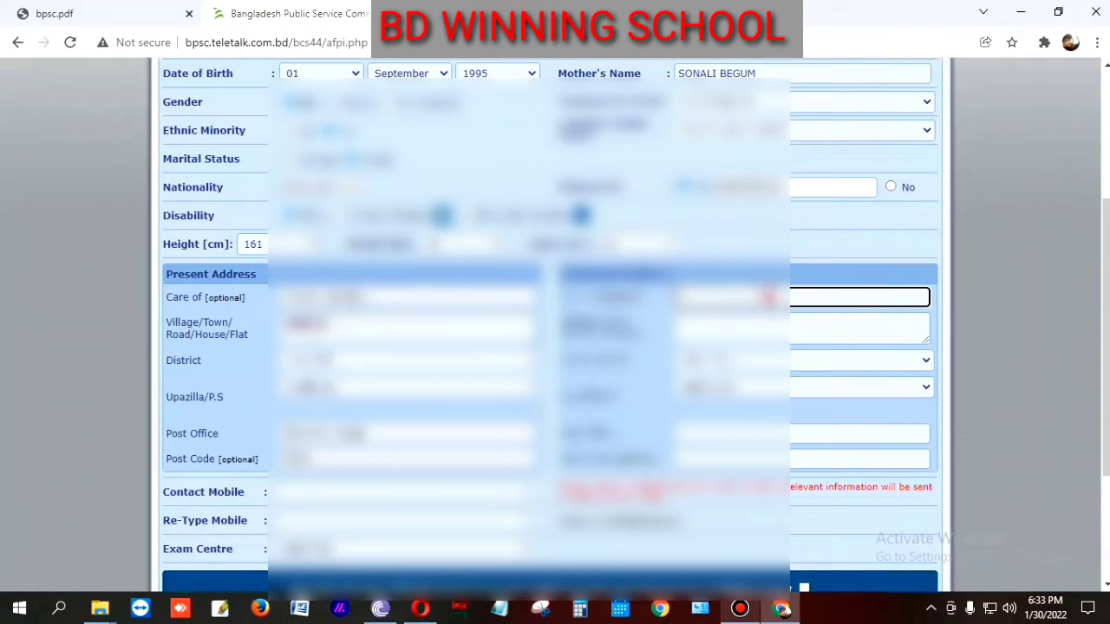
# Step: Copy the present Care of and village/town into the permanent address fields
pyautogui.scroll(2, 798, 334)
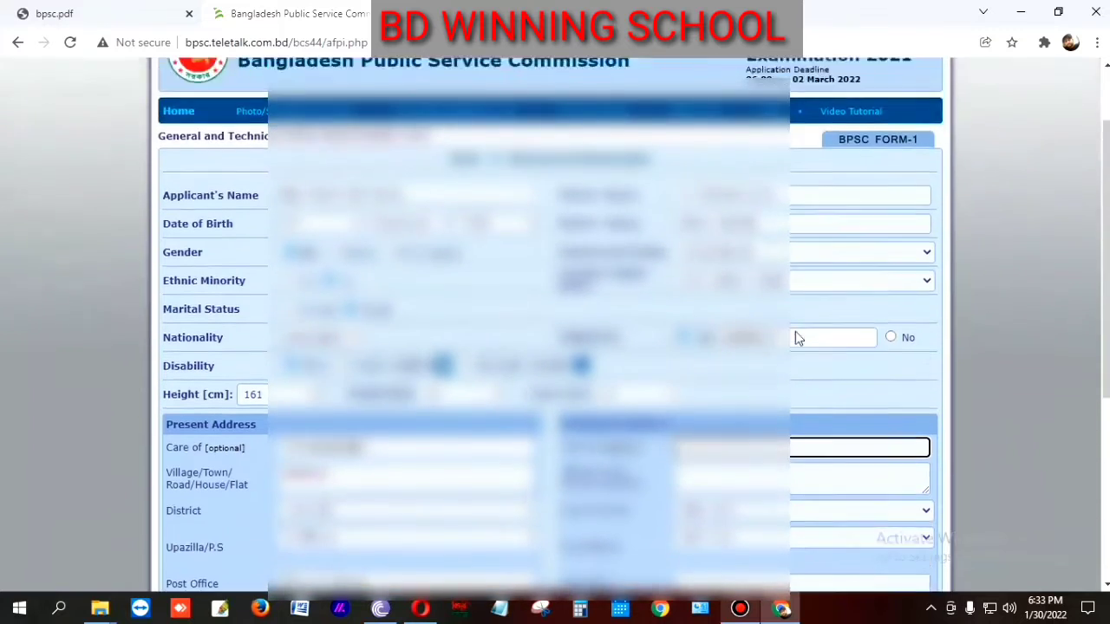
pyautogui.scroll(-3, 795, 342)
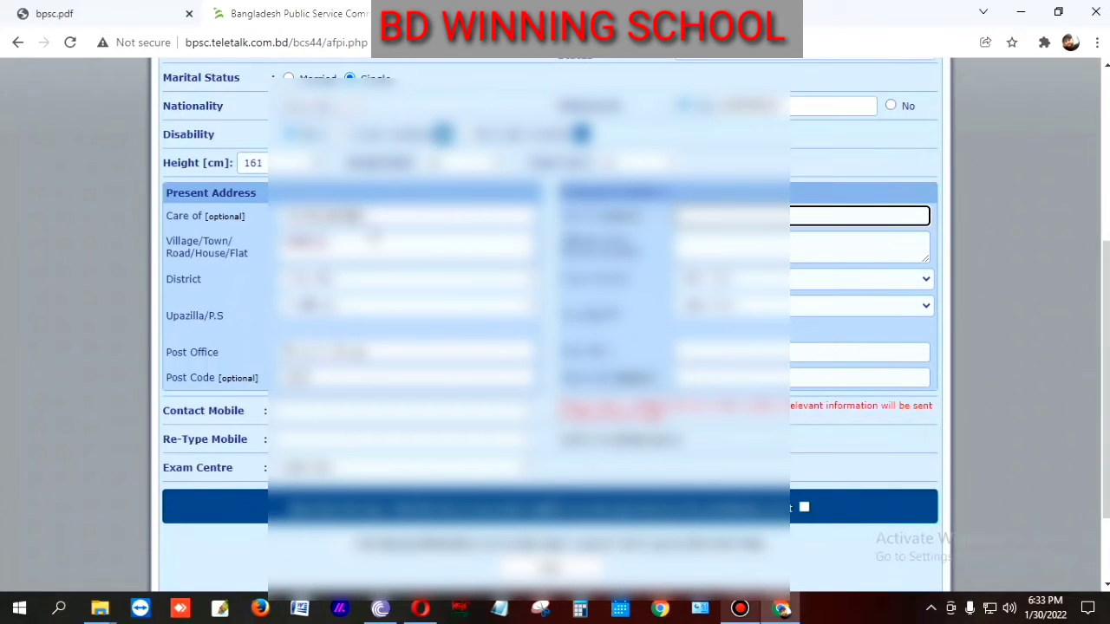
pyautogui.moveTo(370, 216); pyautogui.dragTo(279, 223)
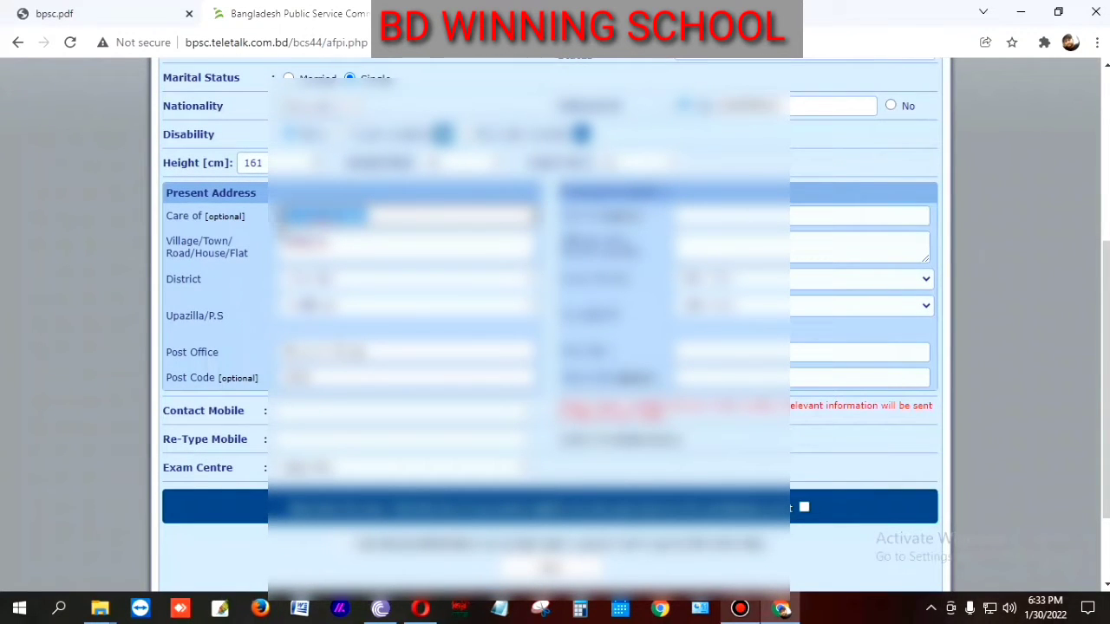
pyautogui.hotkey('ctrl', 'c')
pyautogui.click(700, 215)
pyautogui.hotkey('ctrl', 'v')
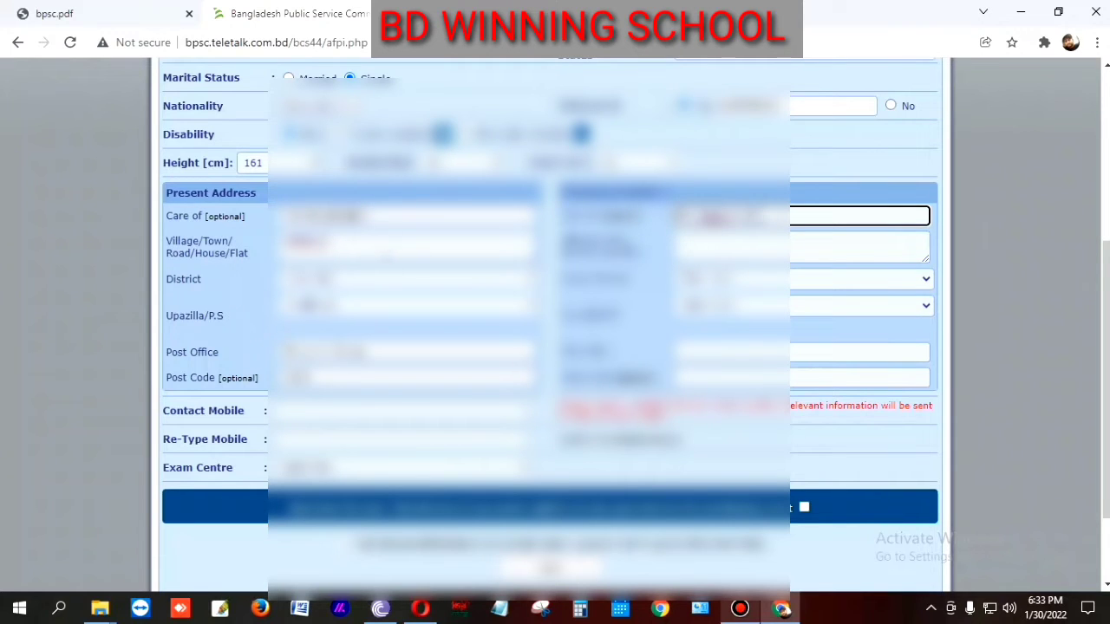
pyautogui.moveTo(373, 244); pyautogui.dragTo(247, 252)
pyautogui.hotkey('ctrl', 'c')
pyautogui.click(707, 244)
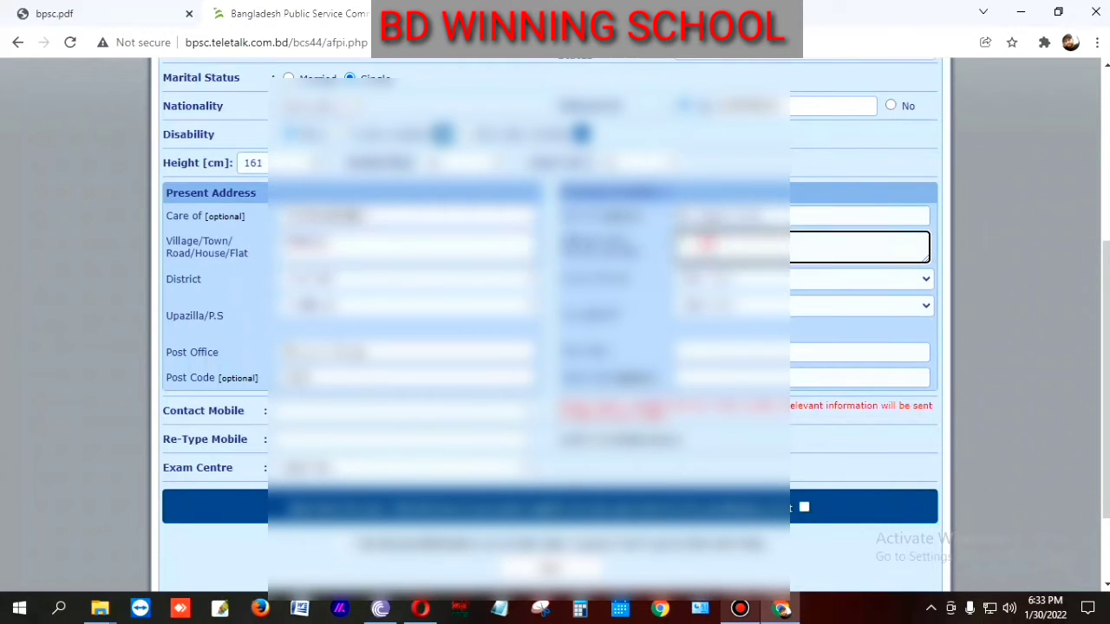
pyautogui.hotkey('ctrl', 'v')
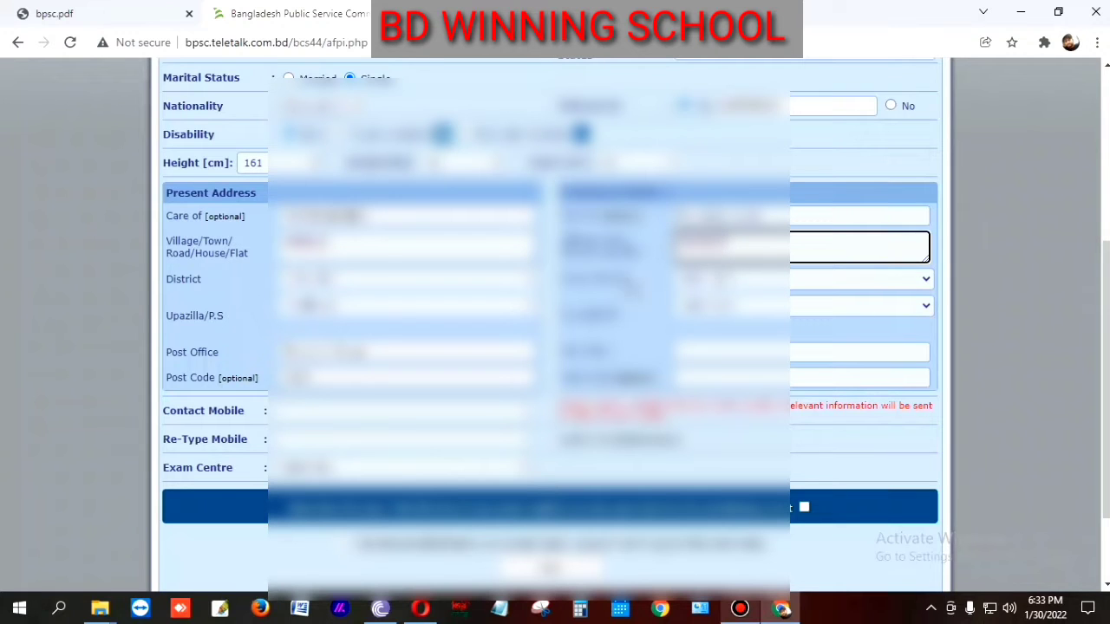
# Step: Choose the same district and upazilla for the permanent address
pyautogui.click(737, 279)
pyautogui.scroll(-8, 742, 455)
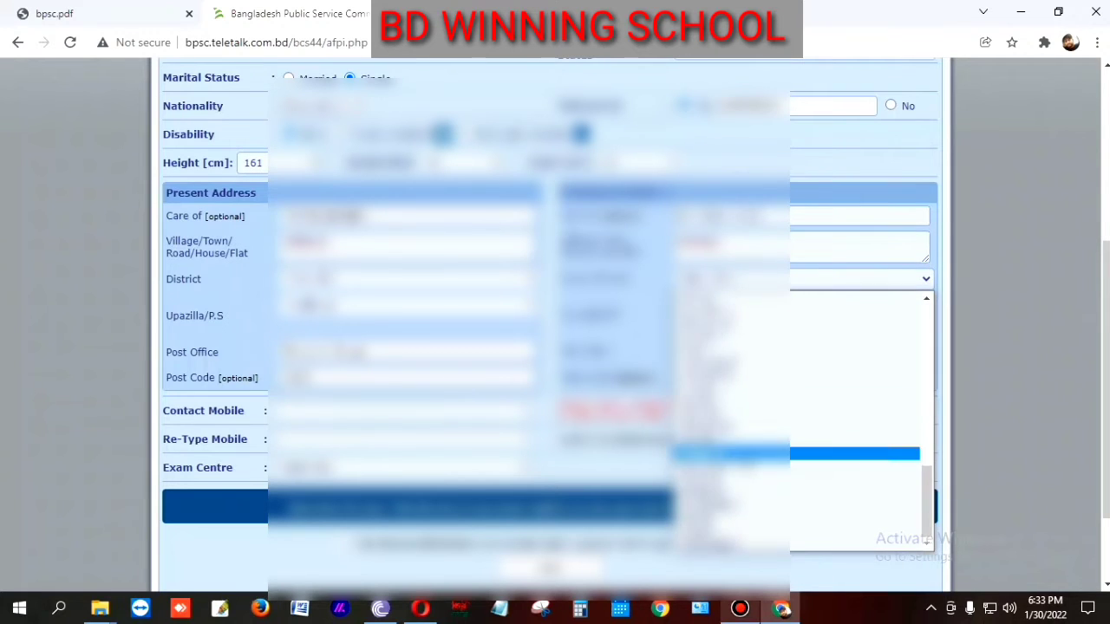
pyautogui.press('j')
pyautogui.press('j')
pyautogui.press('j')
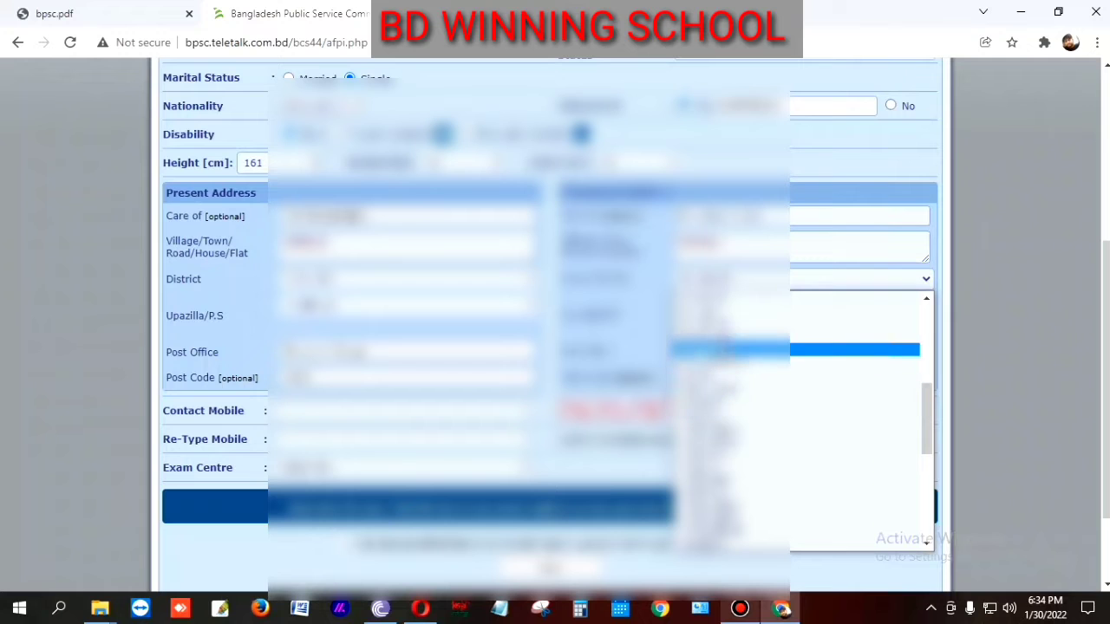
pyautogui.click(719, 338)
pyautogui.click(732, 308)
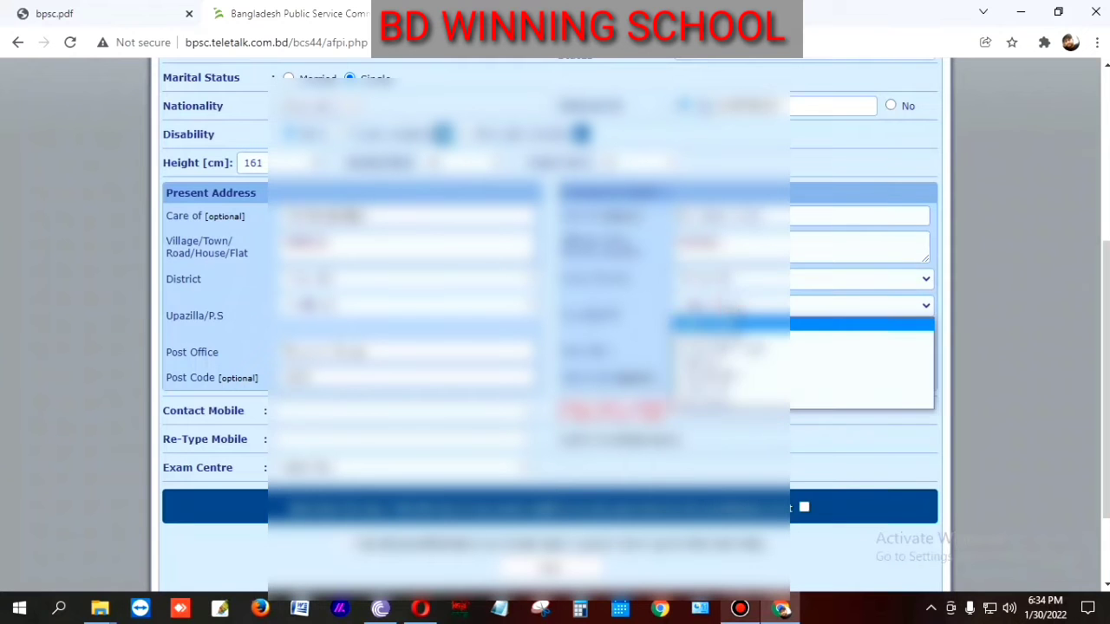
pyautogui.click(719, 391)
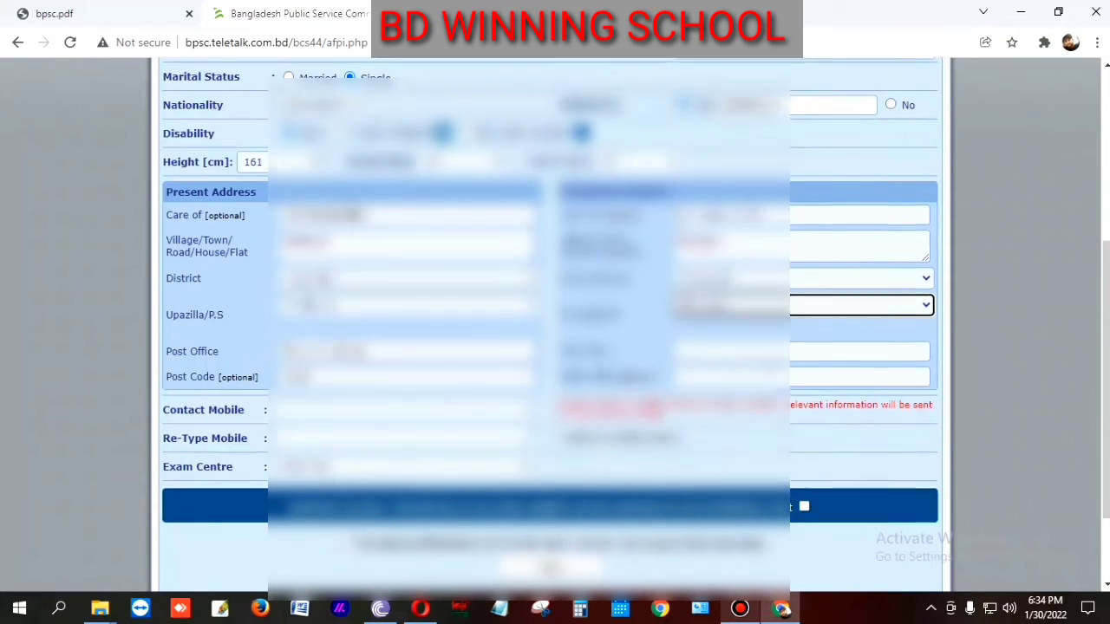
pyautogui.scroll(-1, 704, 290)
# Step: Copy the present post office and post code into the permanent address
pyautogui.click(714, 275)
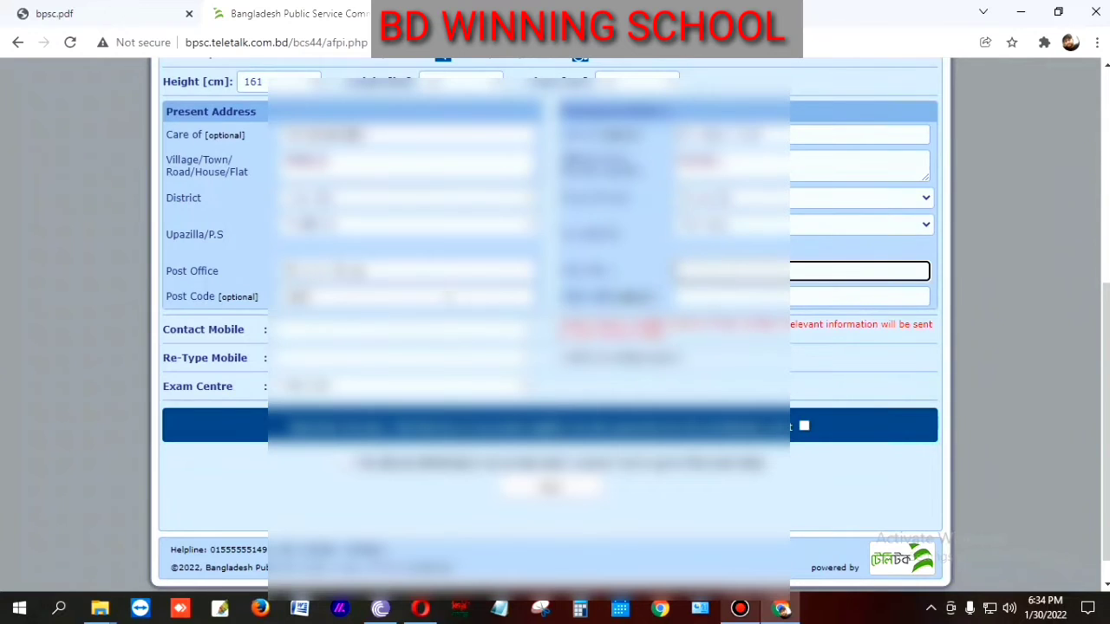
pyautogui.moveTo(398, 273); pyautogui.dragTo(234, 289)
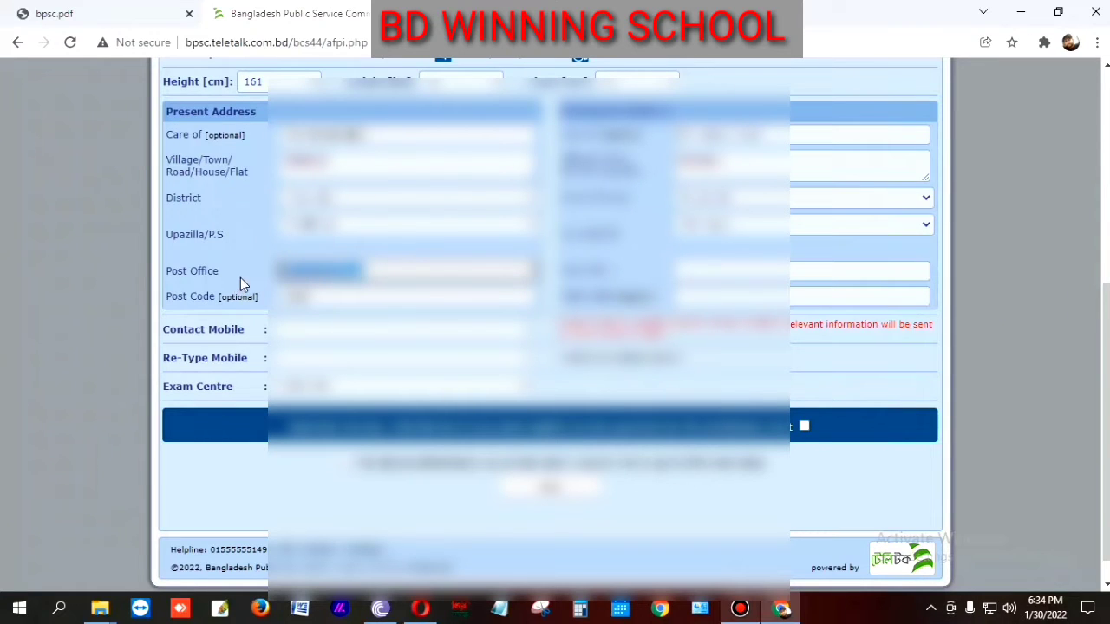
pyautogui.click(740, 271)
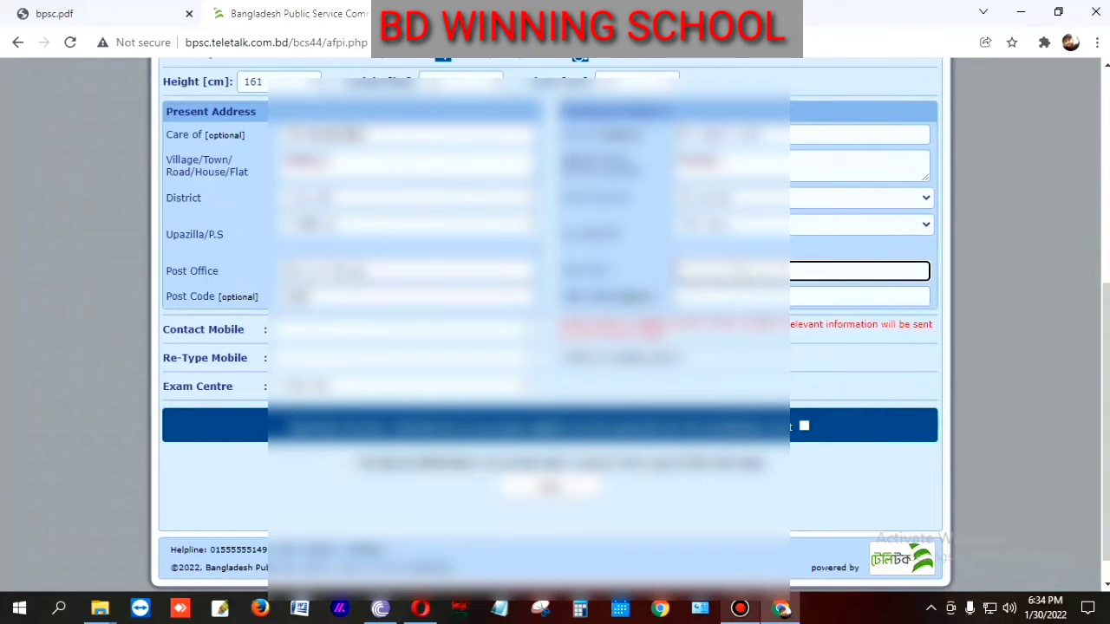
pyautogui.moveTo(347, 297); pyautogui.dragTo(245, 299)
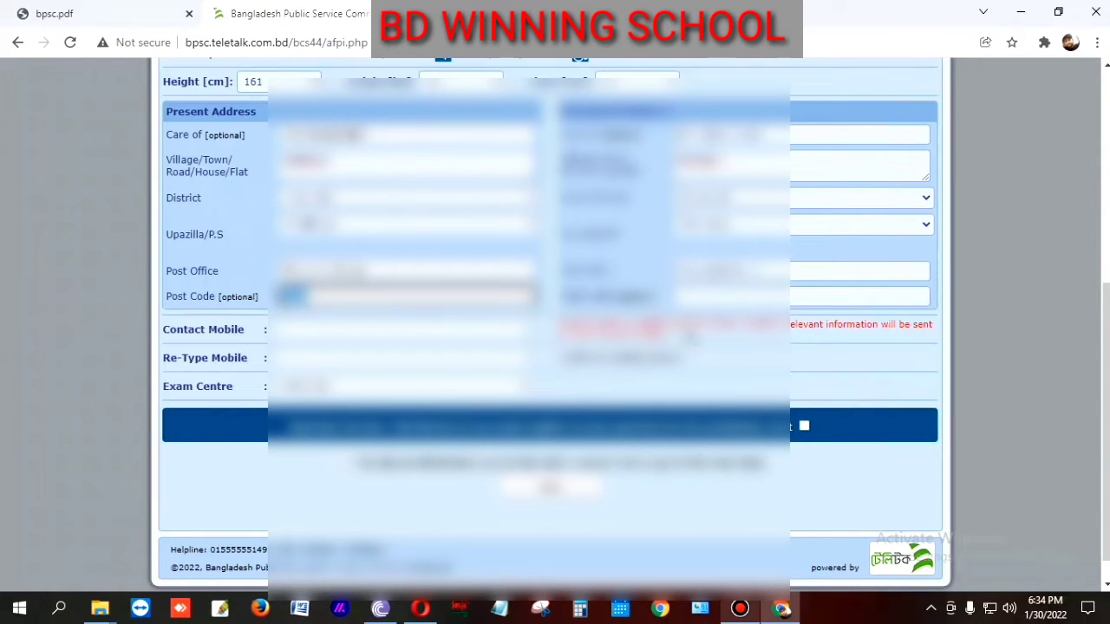
pyautogui.click(712, 295)
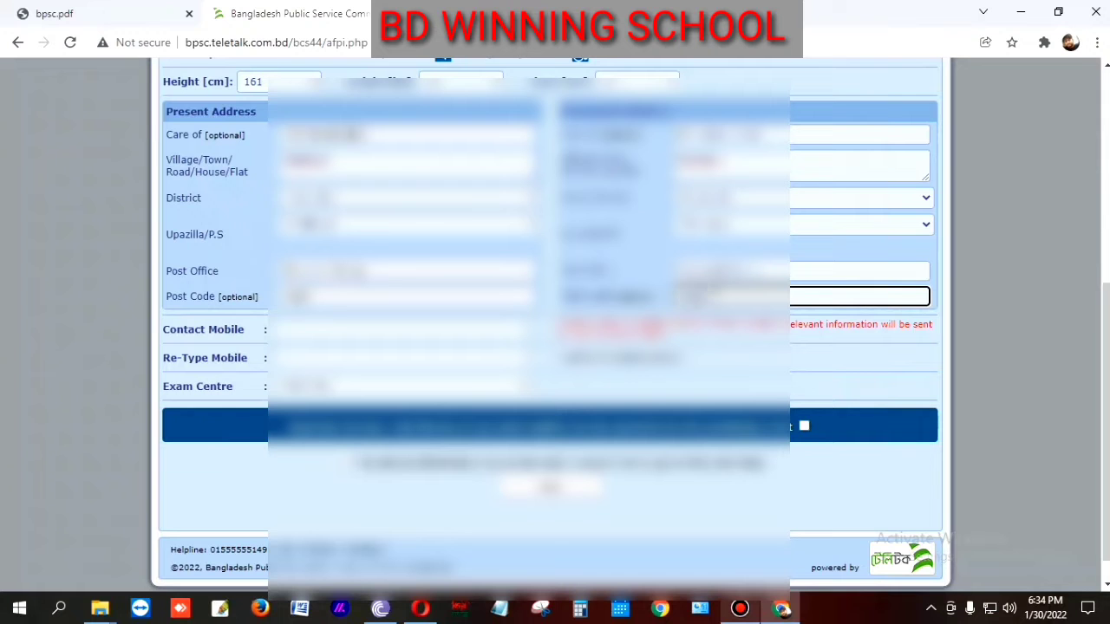
pyautogui.scroll(-1, 684, 358)
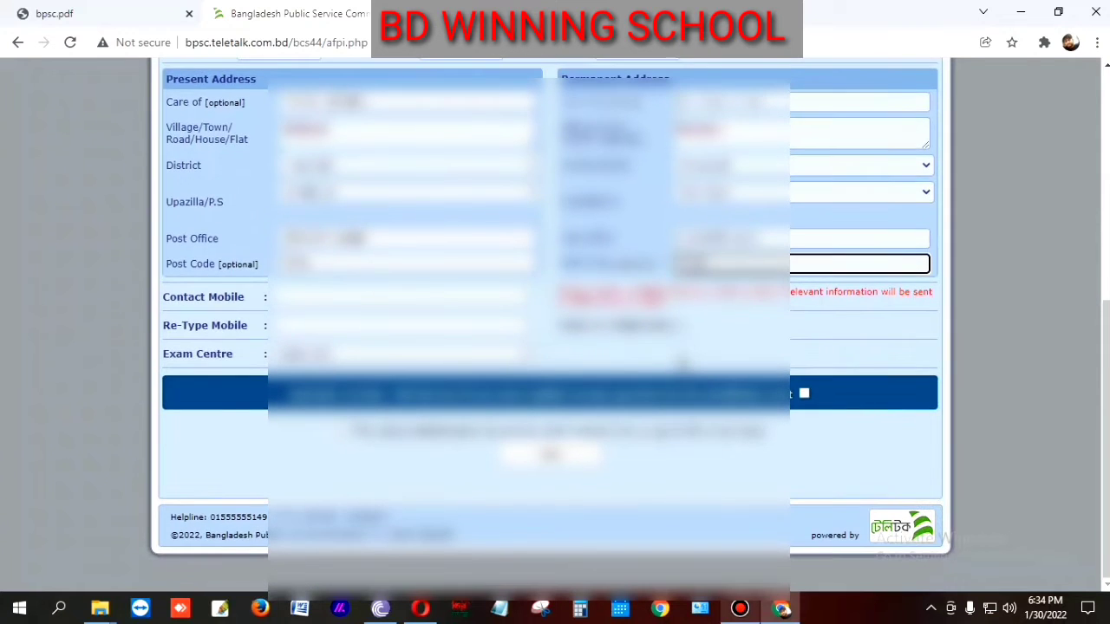
pyautogui.scroll(2, 684, 364)
pyautogui.scroll(-2, 684, 364)
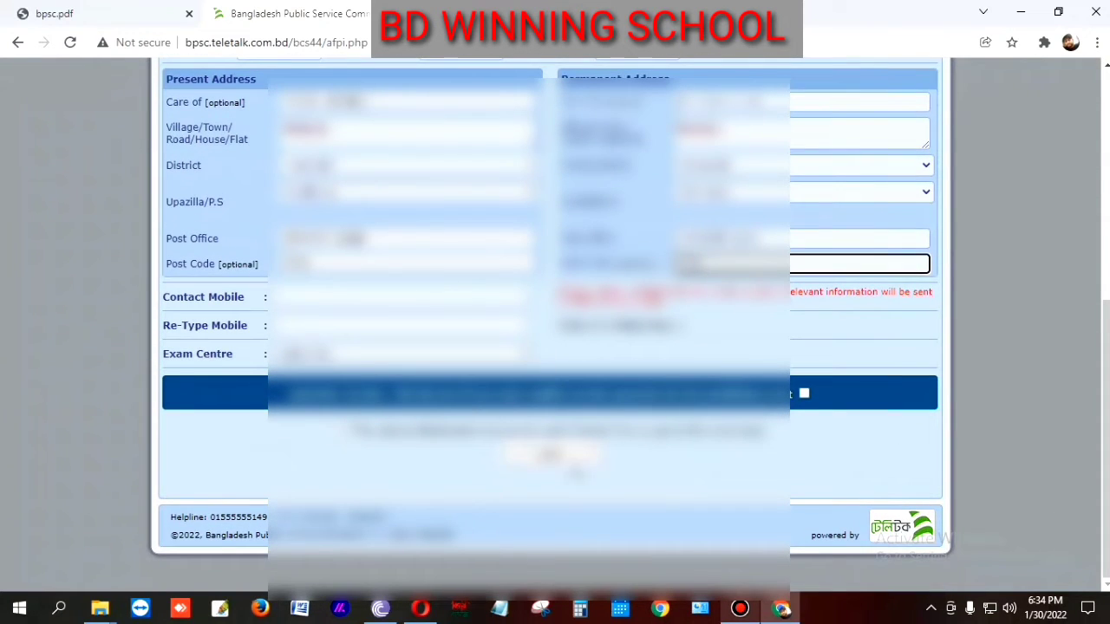
# Step: Enter the contact mobile number and re-type it to confirm
pyautogui.click(295, 296)
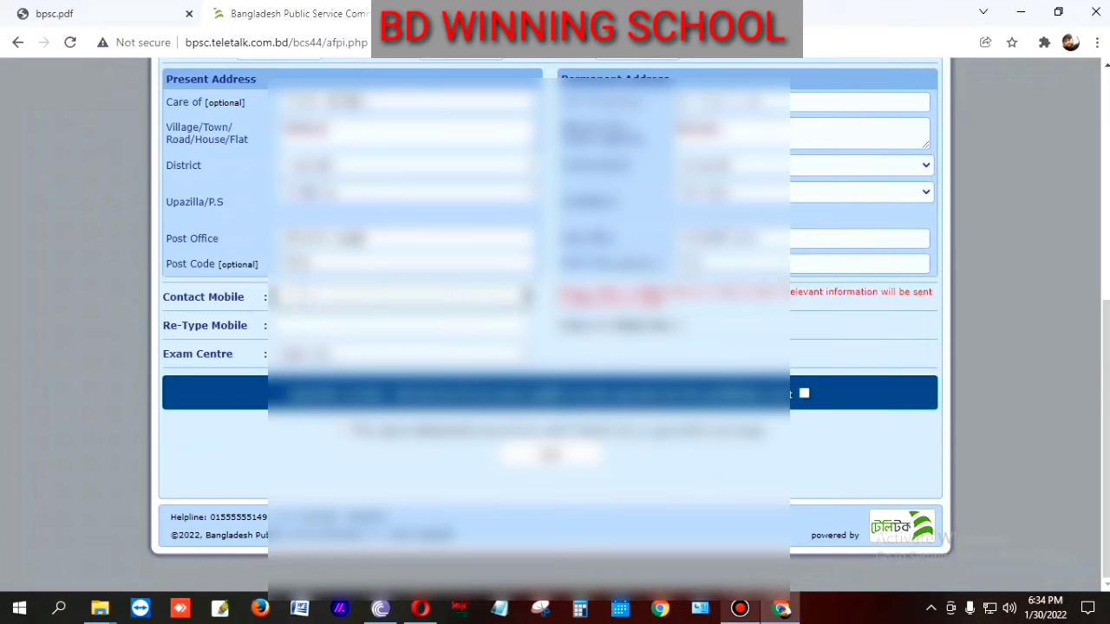
pyautogui.write('01??????')
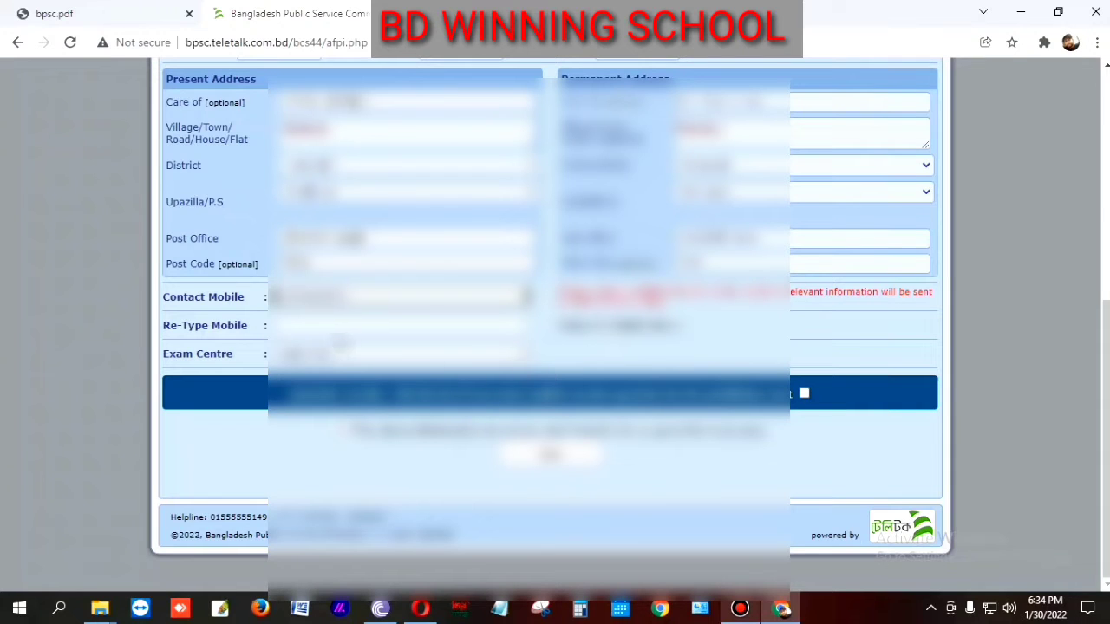
pyautogui.click(309, 325)
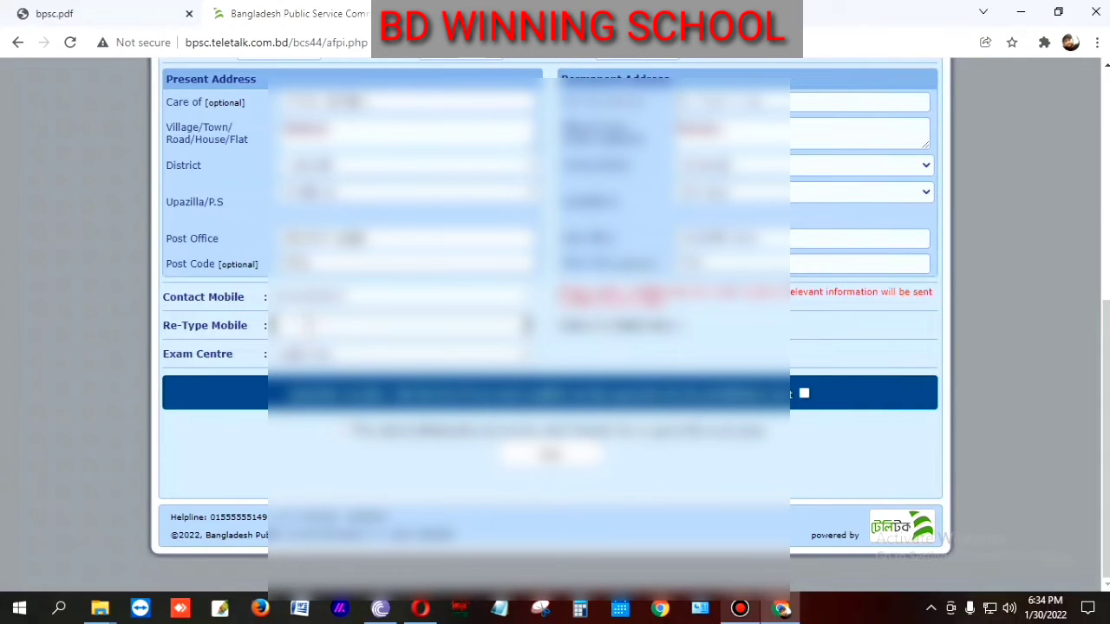
pyautogui.write('01?????')
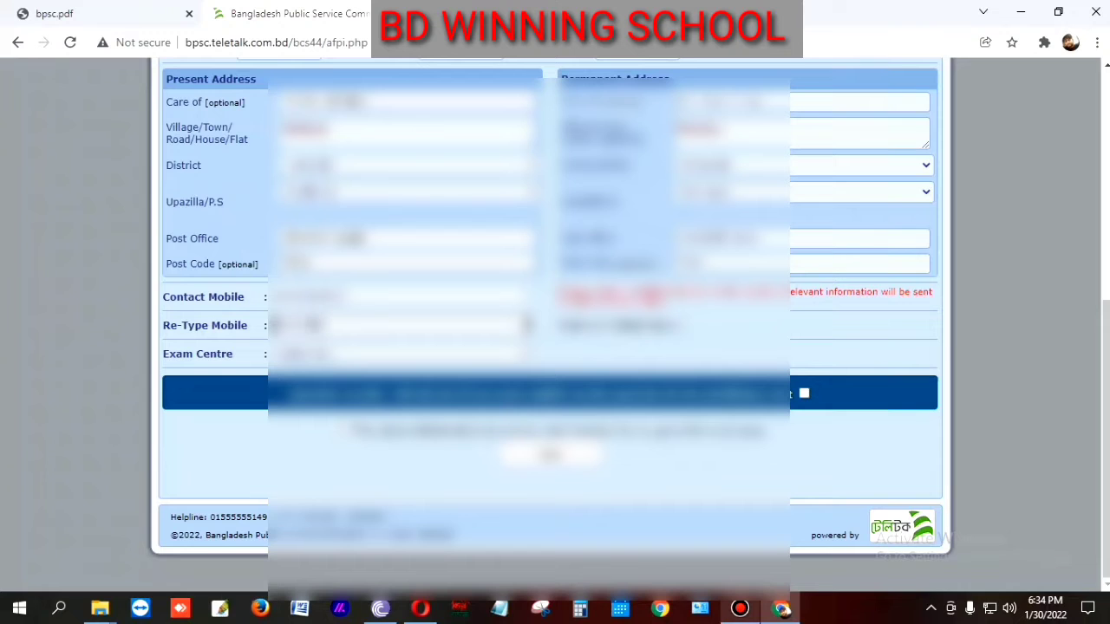
pyautogui.write('??')
# Step: Choose the exam centre and submit Part 1 to continue to Part 2
pyautogui.click(351, 354)
pyautogui.click(351, 354)
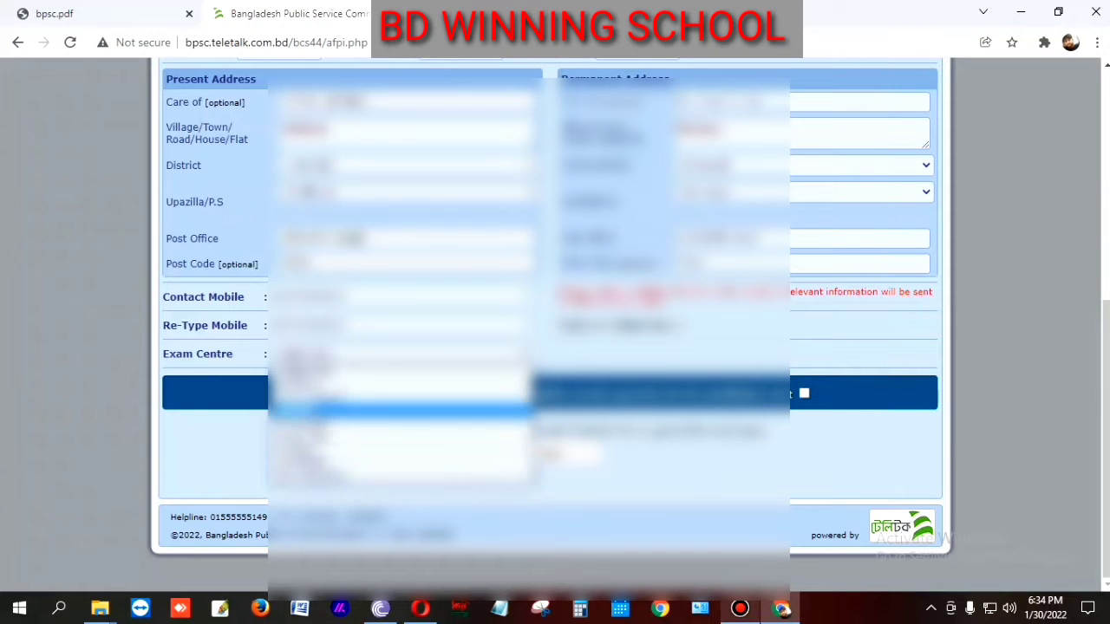
pyautogui.click(313, 411)
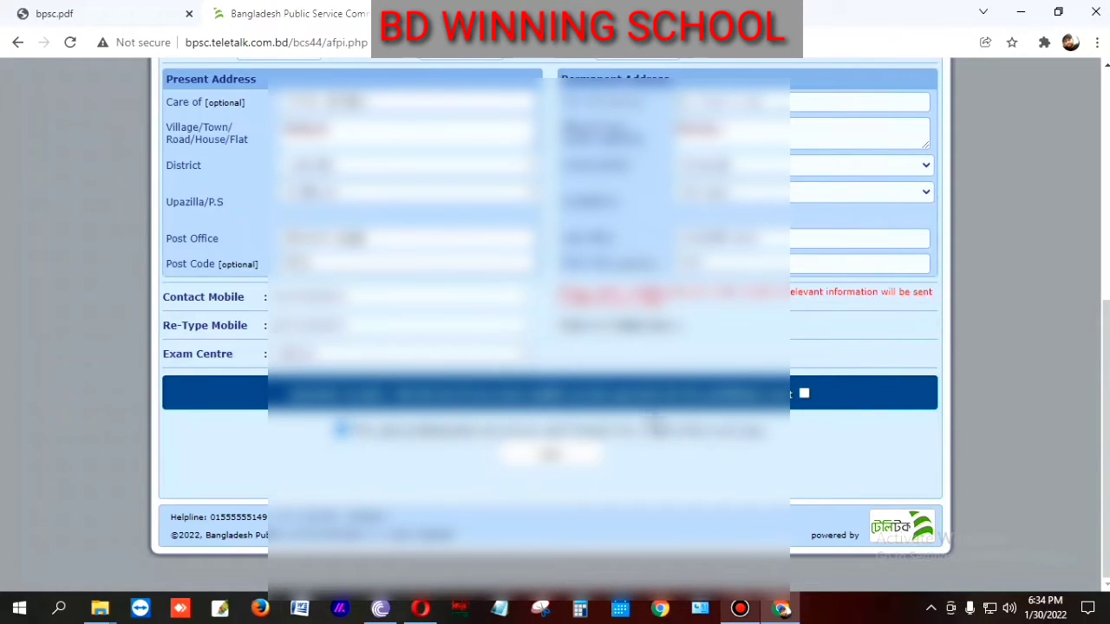
pyautogui.scroll(4, 656, 422)
pyautogui.scroll(-1, 549, 407)
pyautogui.scroll(-3, 549, 407)
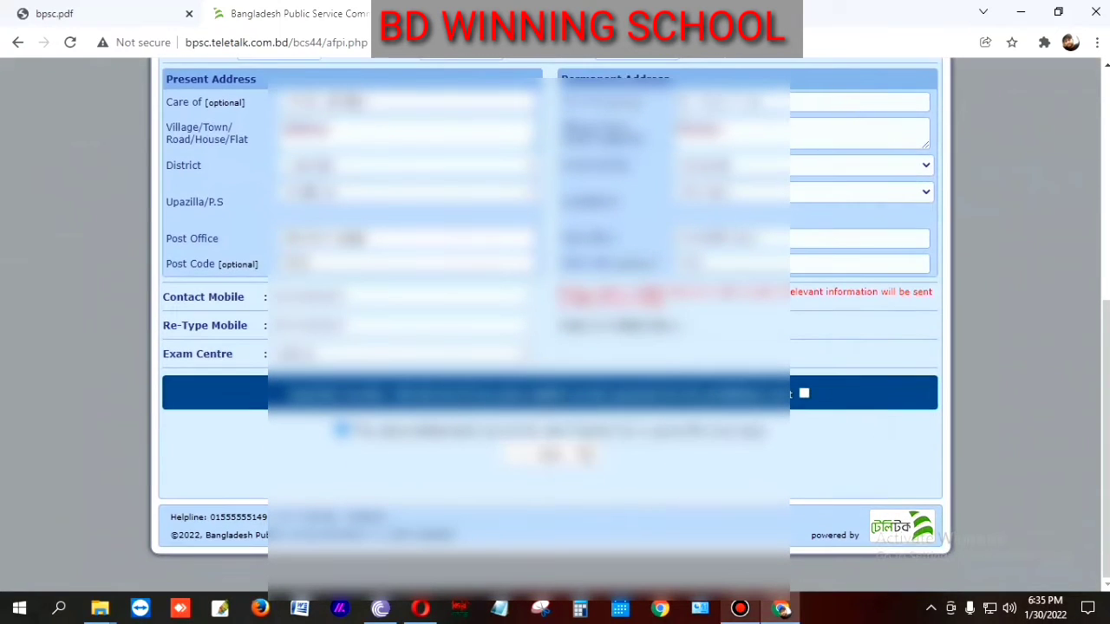
pyautogui.click(572, 451)
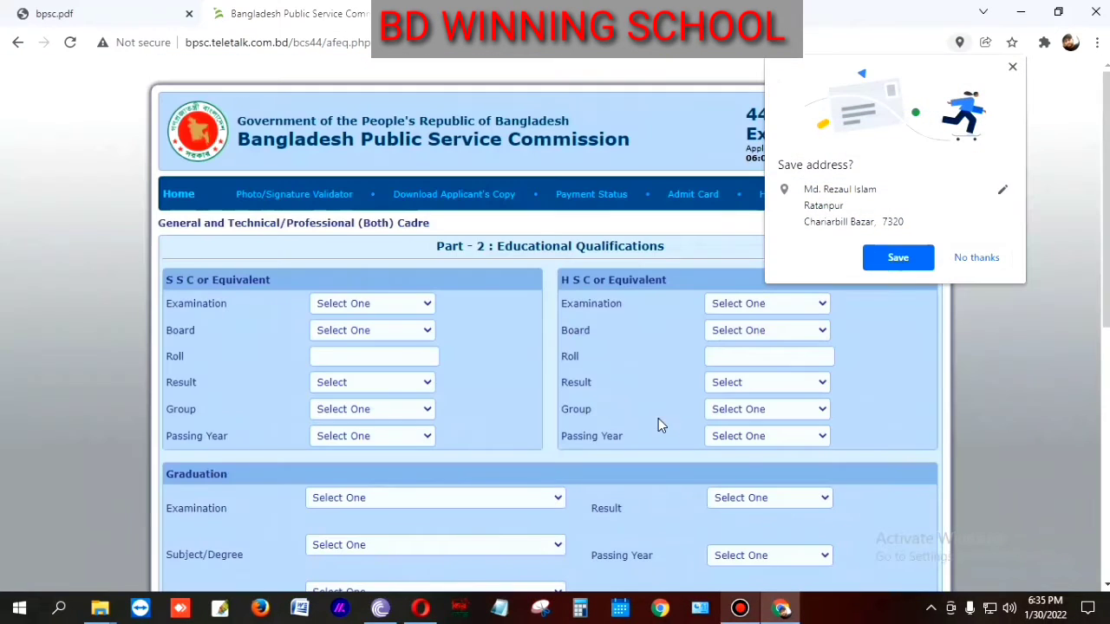
# Step: Decline saving the address, then set SSC examination S.S.C, board and roll number
pyautogui.click(972, 250)
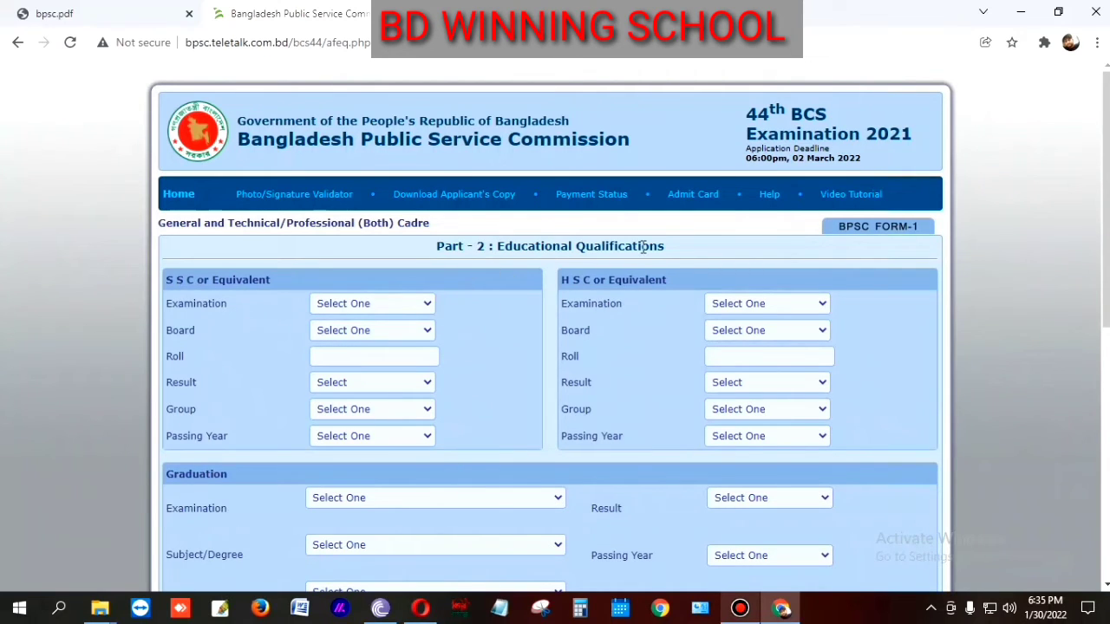
pyautogui.scroll(-1, 381, 338)
pyautogui.click(392, 225)
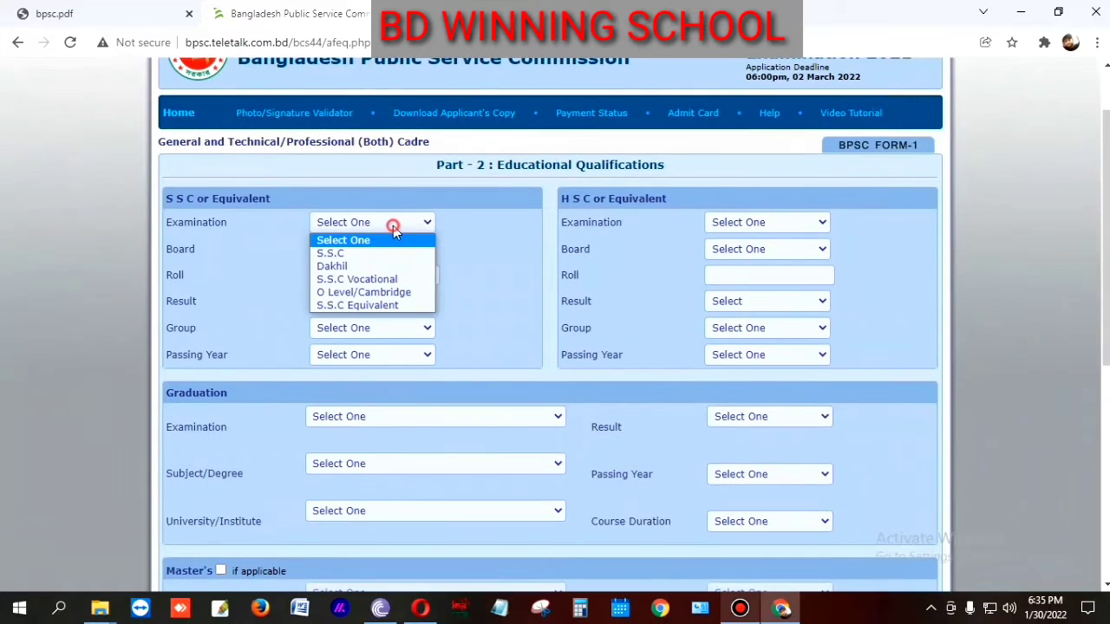
pyautogui.click(338, 253)
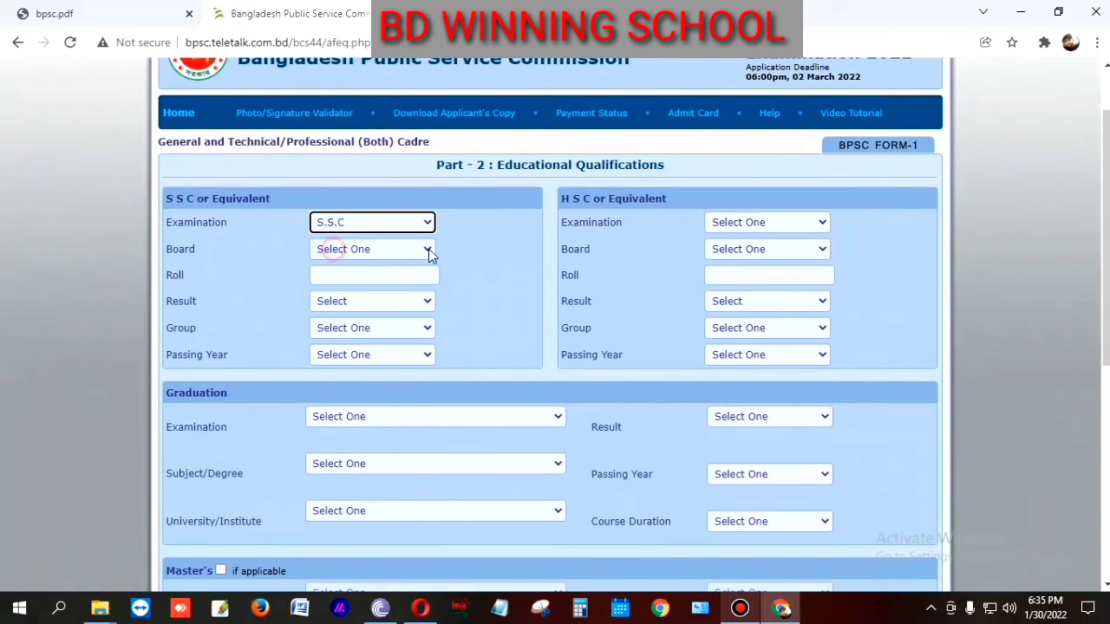
pyautogui.click(378, 249)
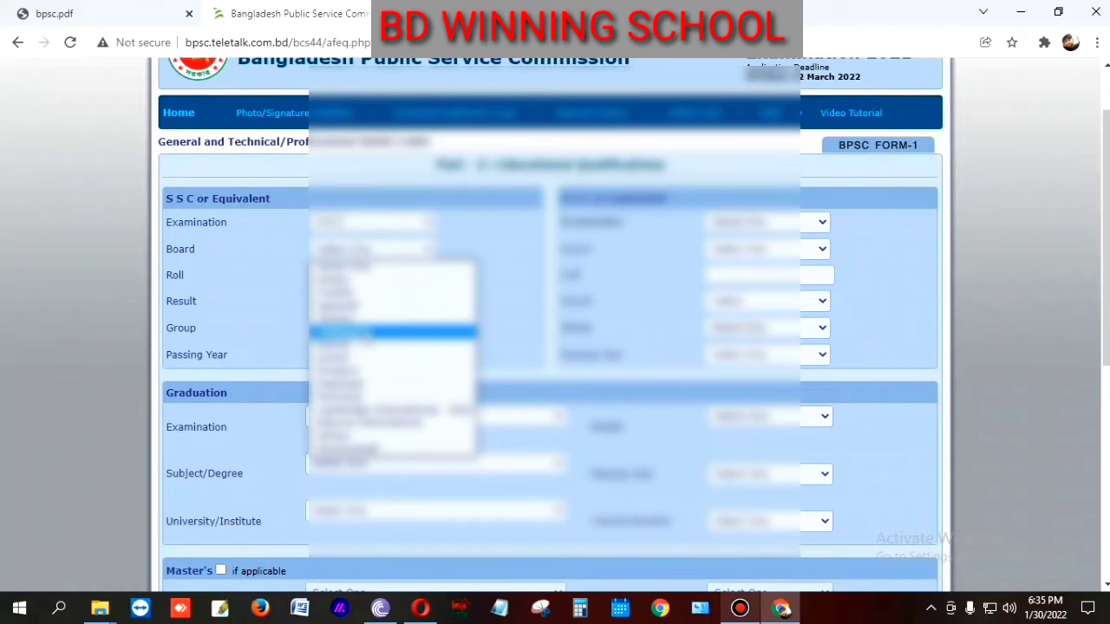
pyautogui.click(359, 322)
pyautogui.click(345, 276)
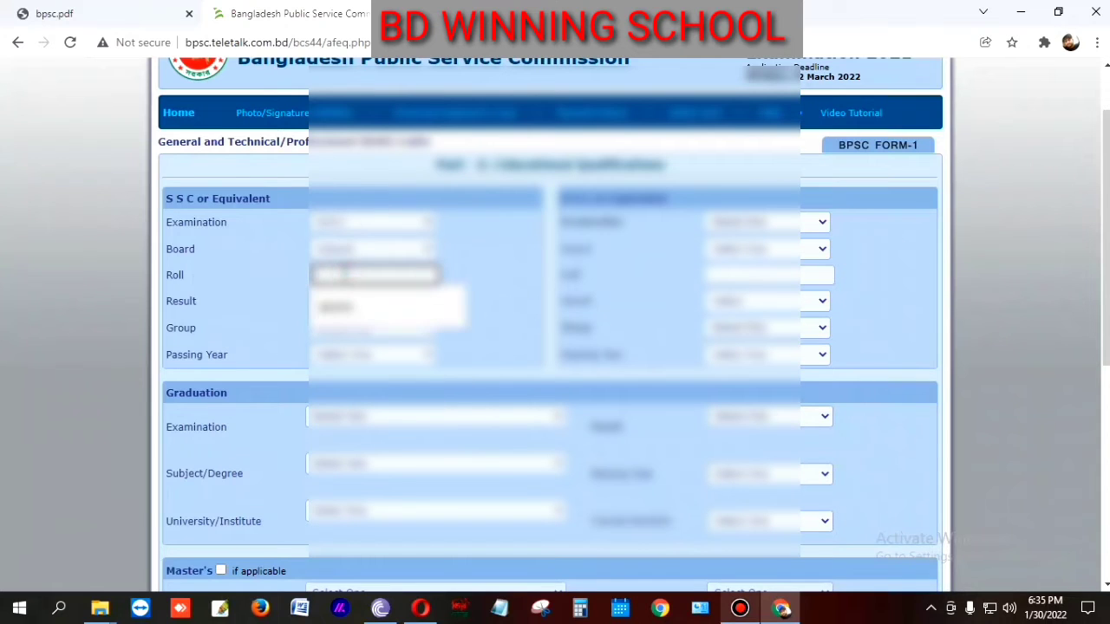
pyautogui.click(351, 306)
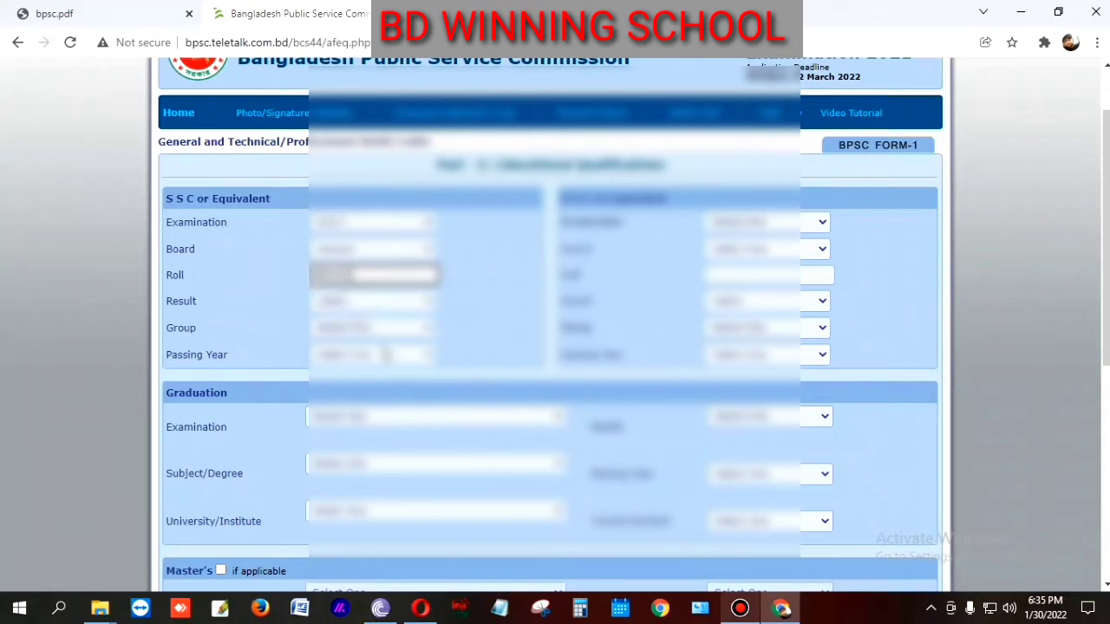
# Step: Fill in the SSC result type, GPA, group and passing year
pyautogui.click(379, 305)
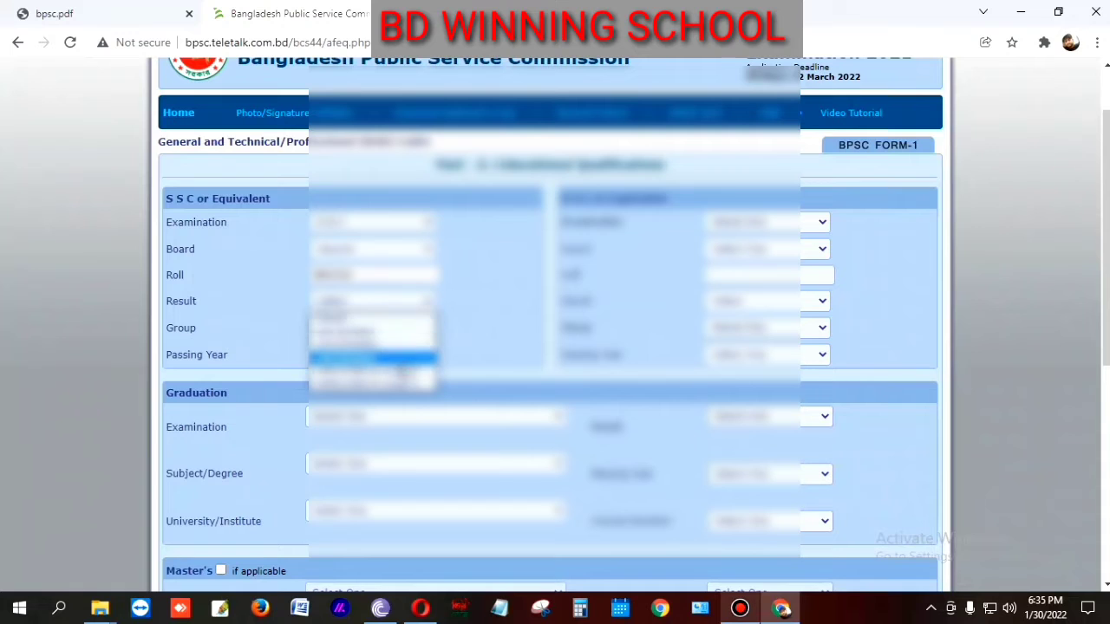
pyautogui.click(403, 387)
pyautogui.click(461, 301)
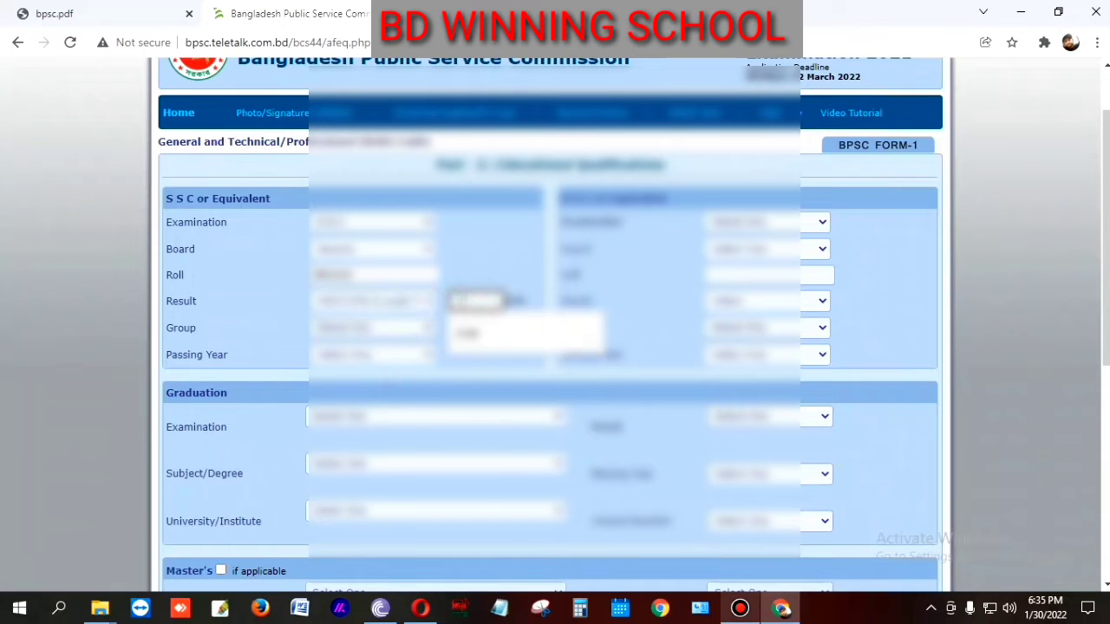
pyautogui.click(489, 337)
pyautogui.click(375, 328)
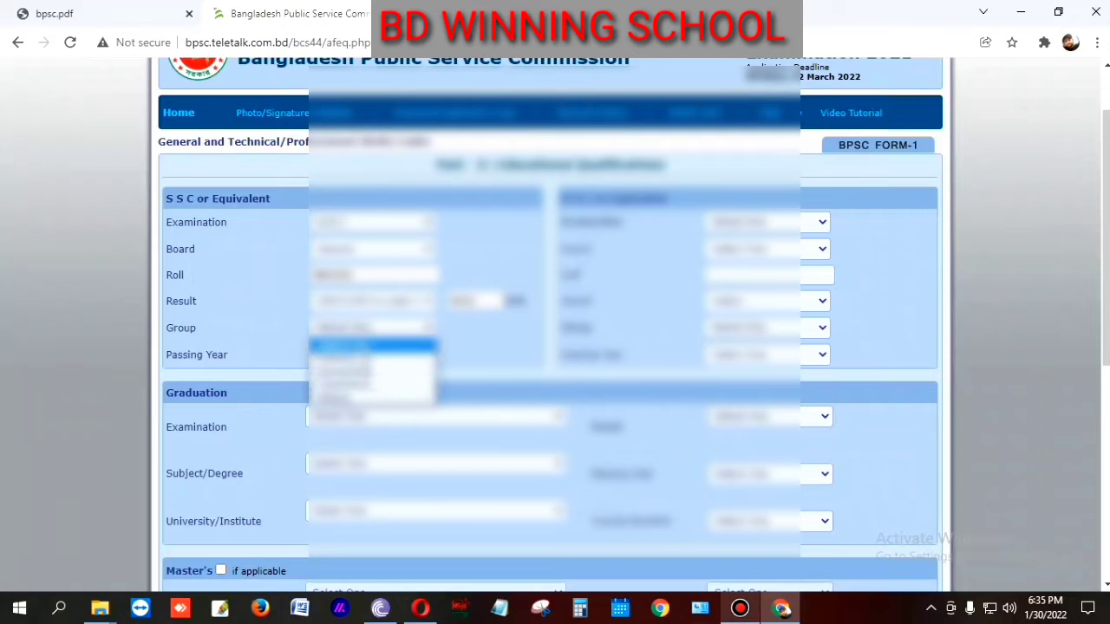
pyautogui.click(371, 384)
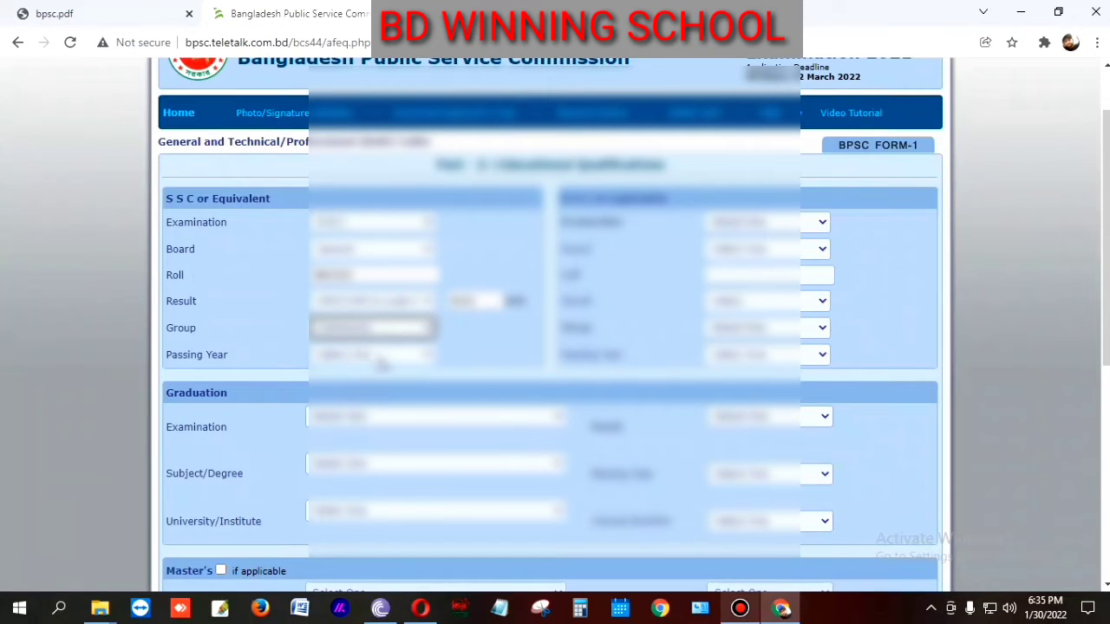
pyautogui.click(376, 357)
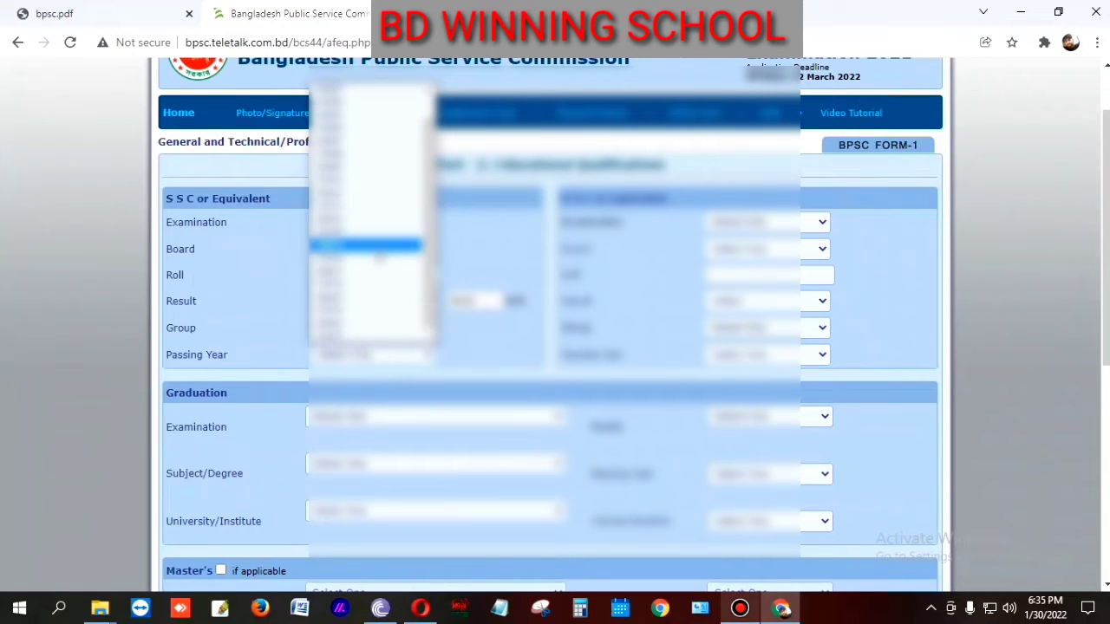
pyautogui.click(353, 182)
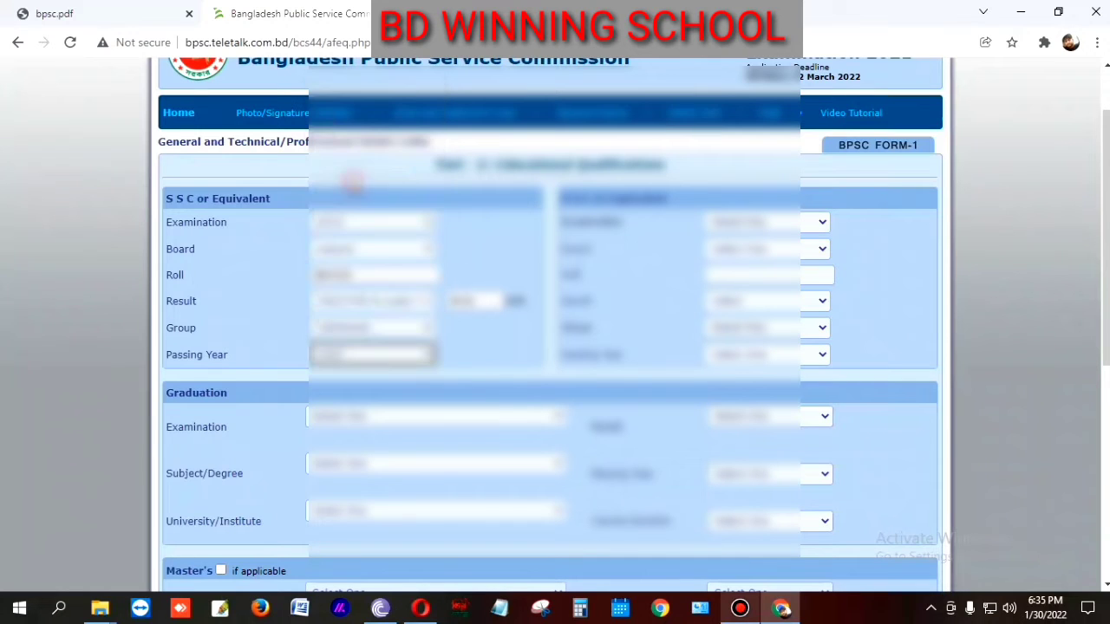
pyautogui.click(732, 224)
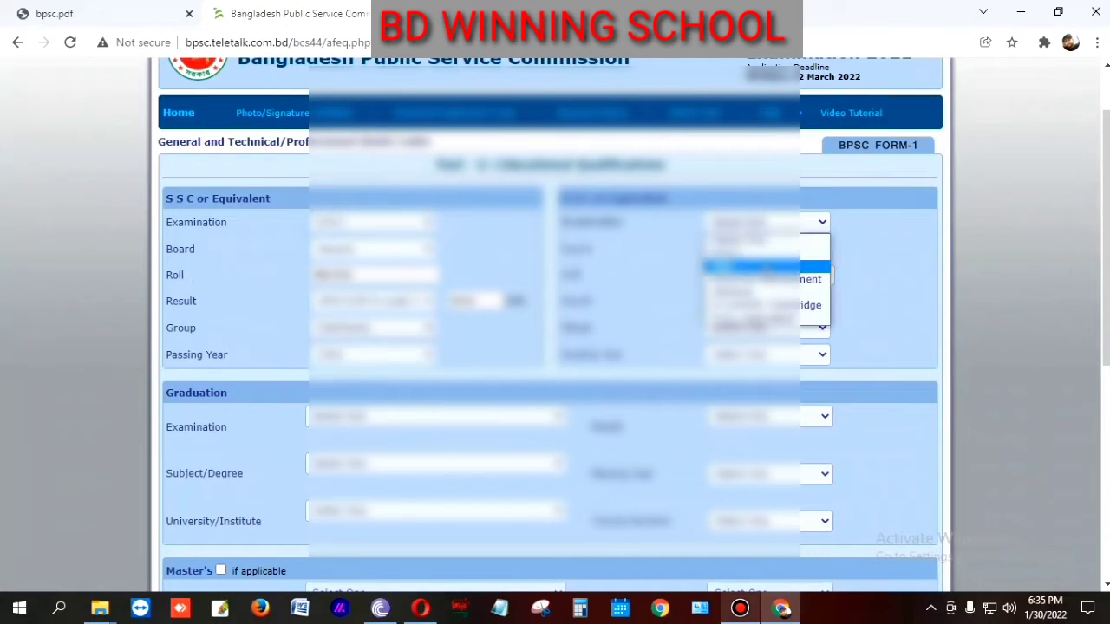
# Step: Choose the HSC examination and education board, and fill in the HSC roll number
pyautogui.click(765, 267)
pyautogui.click(756, 250)
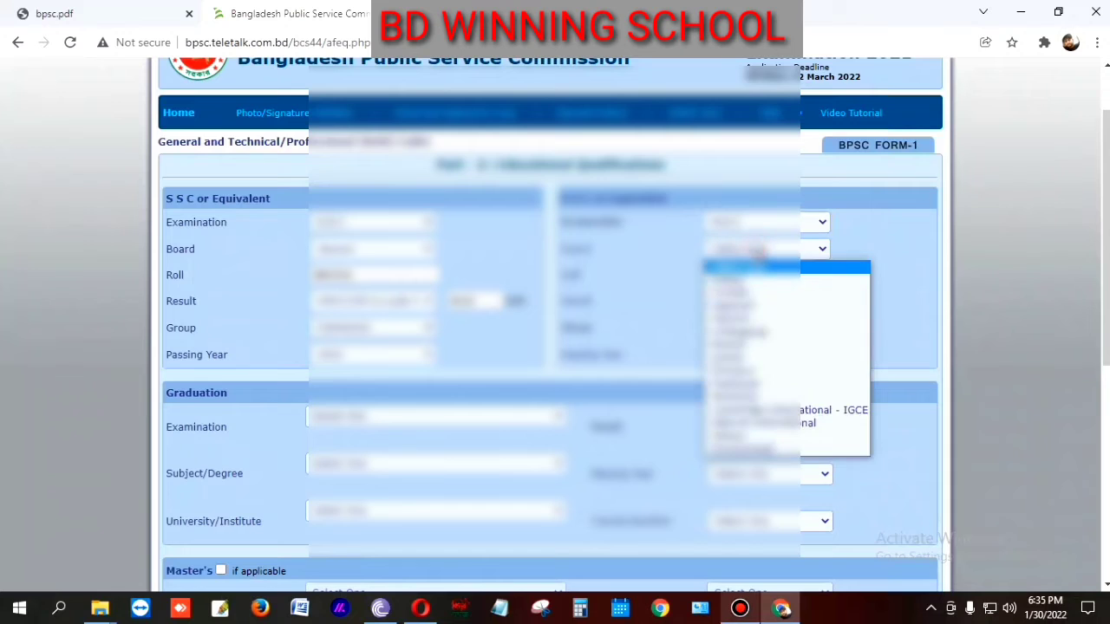
pyautogui.click(737, 311)
pyautogui.click(743, 275)
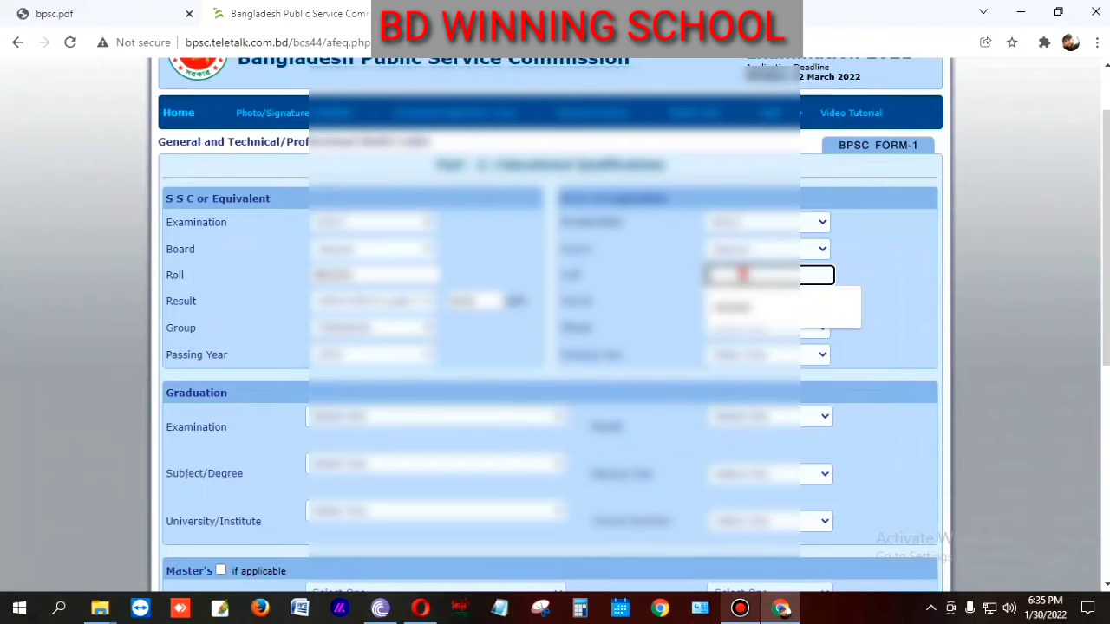
pyautogui.click(732, 308)
# Step: Set the HSC result to GPA 4.00 and choose the HSC group and passing year
pyautogui.click(760, 301)
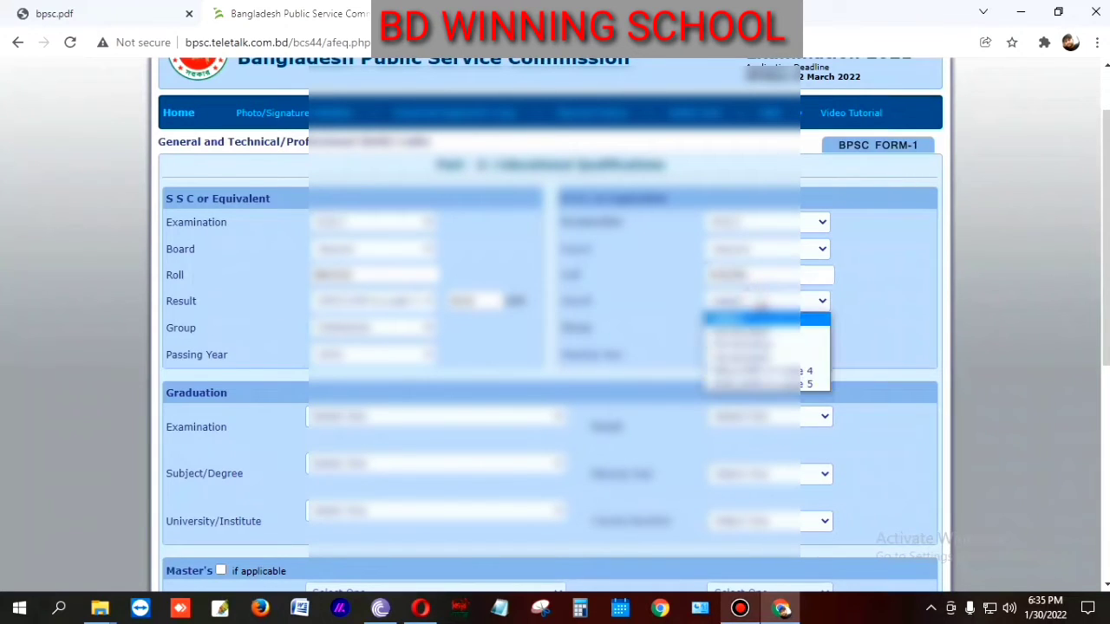
pyautogui.click(785, 384)
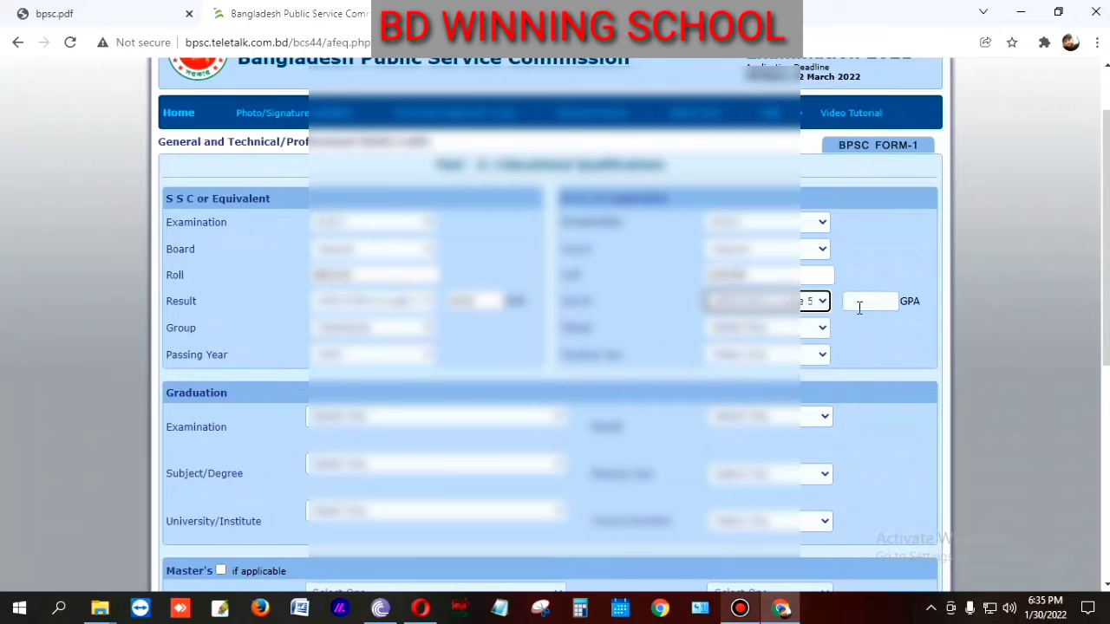
pyautogui.click(859, 308)
pyautogui.click(862, 342)
pyautogui.click(776, 328)
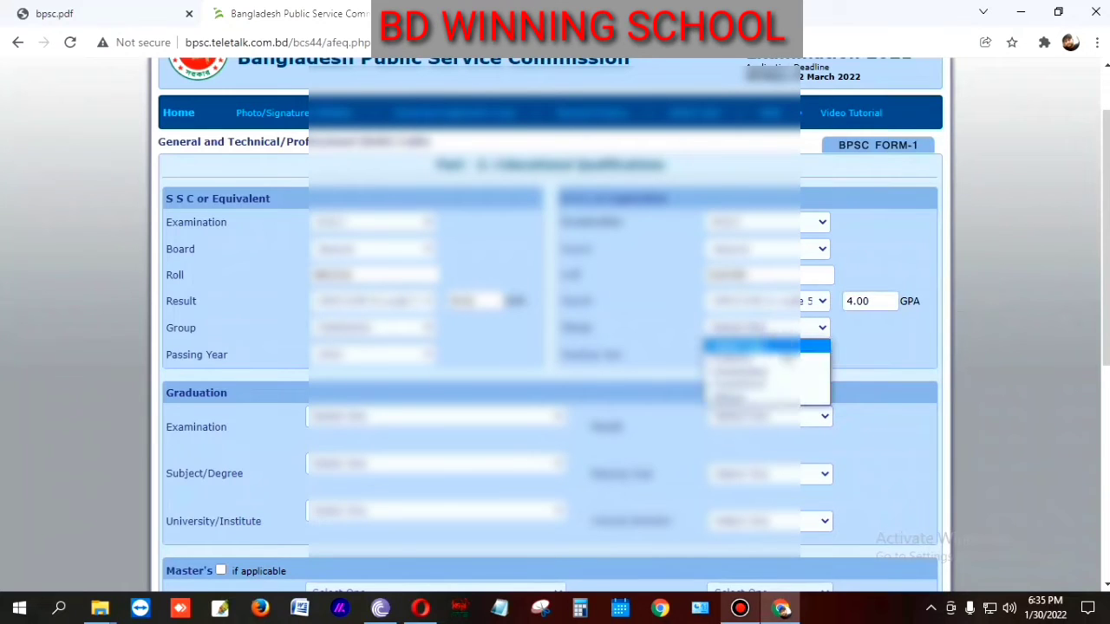
pyautogui.click(754, 384)
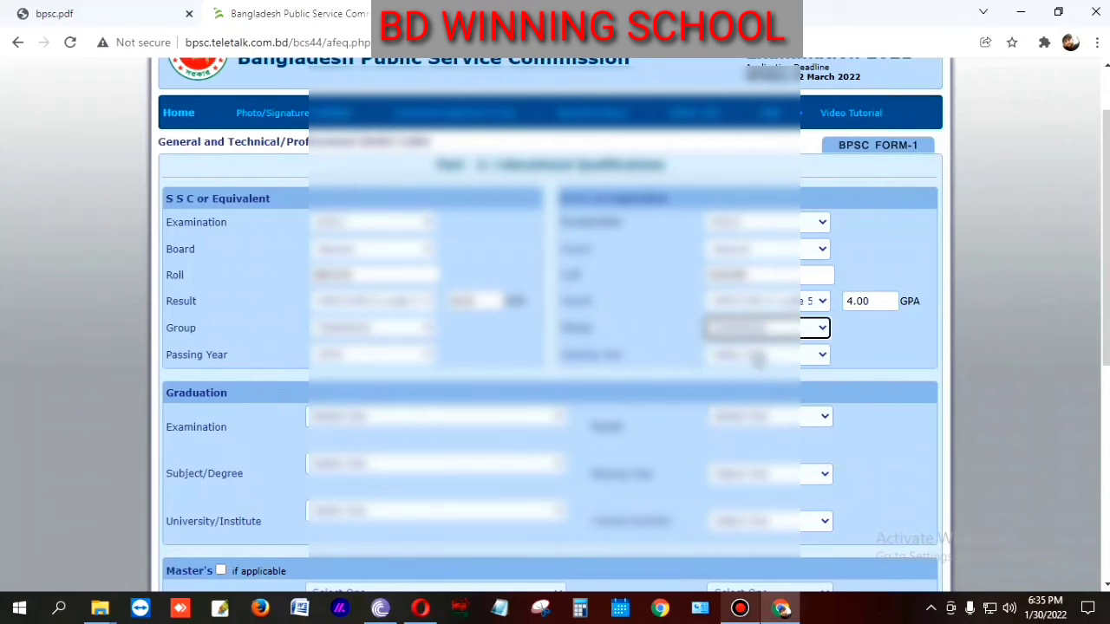
pyautogui.click(766, 355)
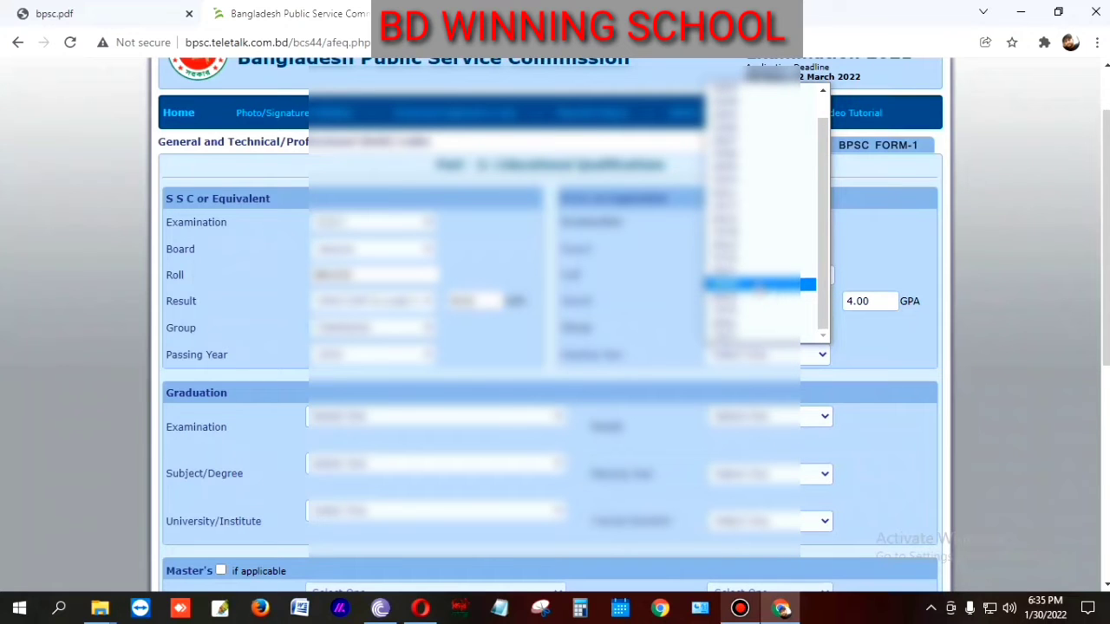
pyautogui.click(755, 206)
pyautogui.scroll(-2, 604, 392)
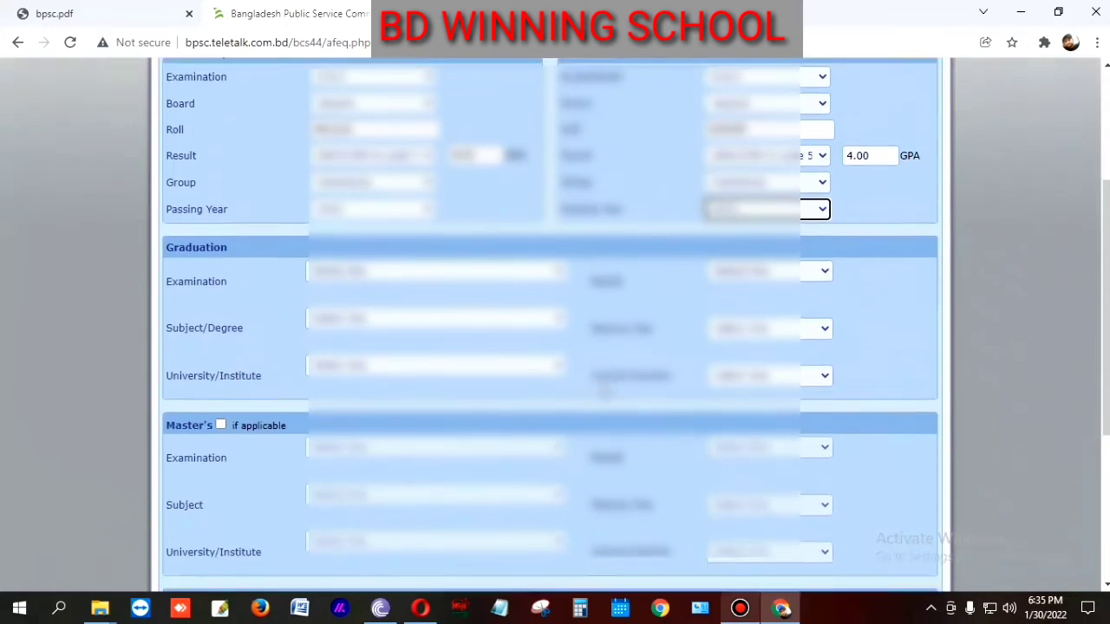
# Step: Choose the graduation examination type and graduation subject
pyautogui.click(402, 258)
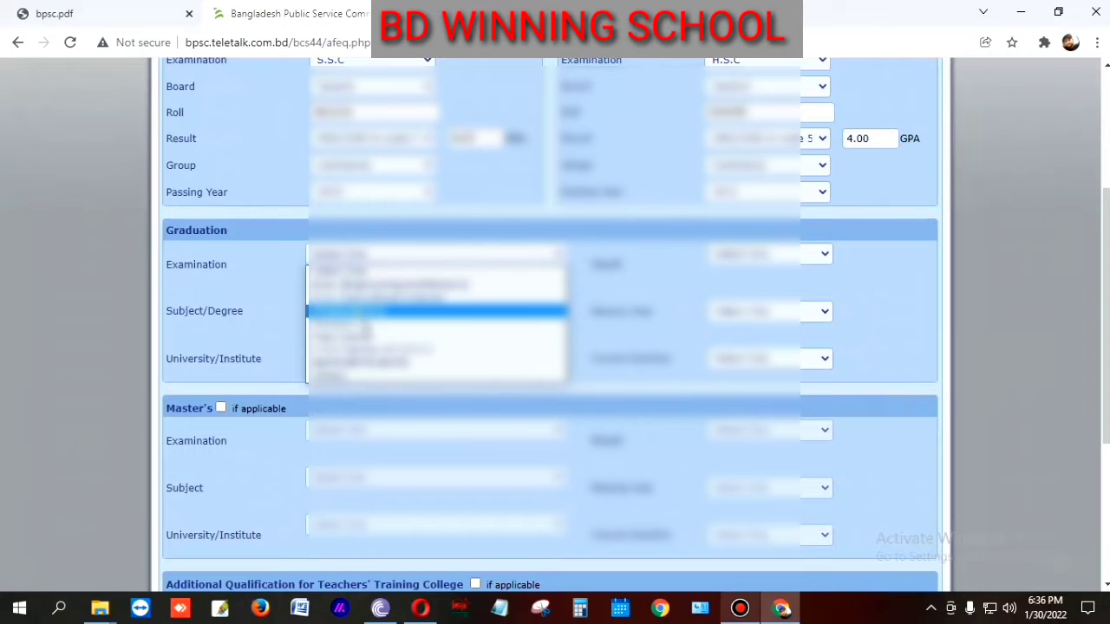
pyautogui.click(355, 323)
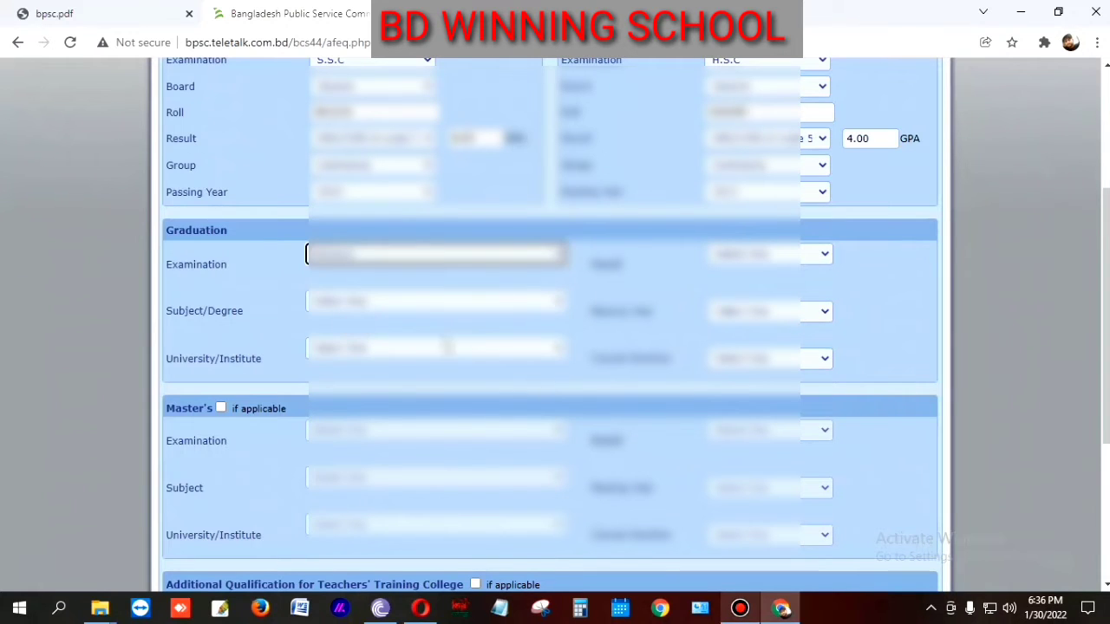
pyautogui.click(368, 302)
pyautogui.scroll(-6, 387, 430)
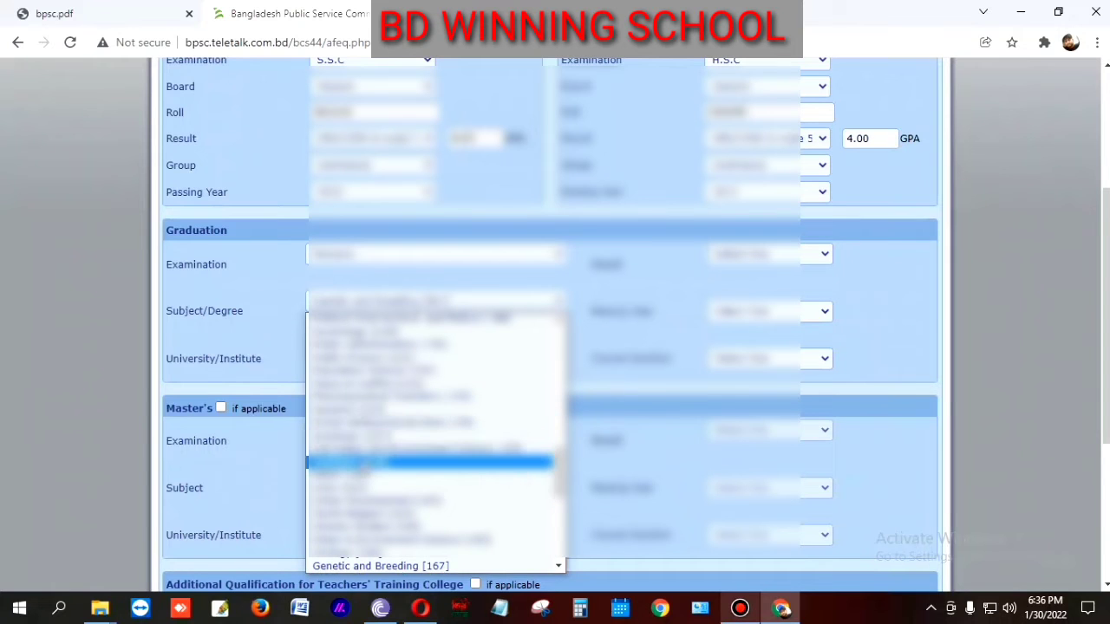
pyautogui.click(362, 461)
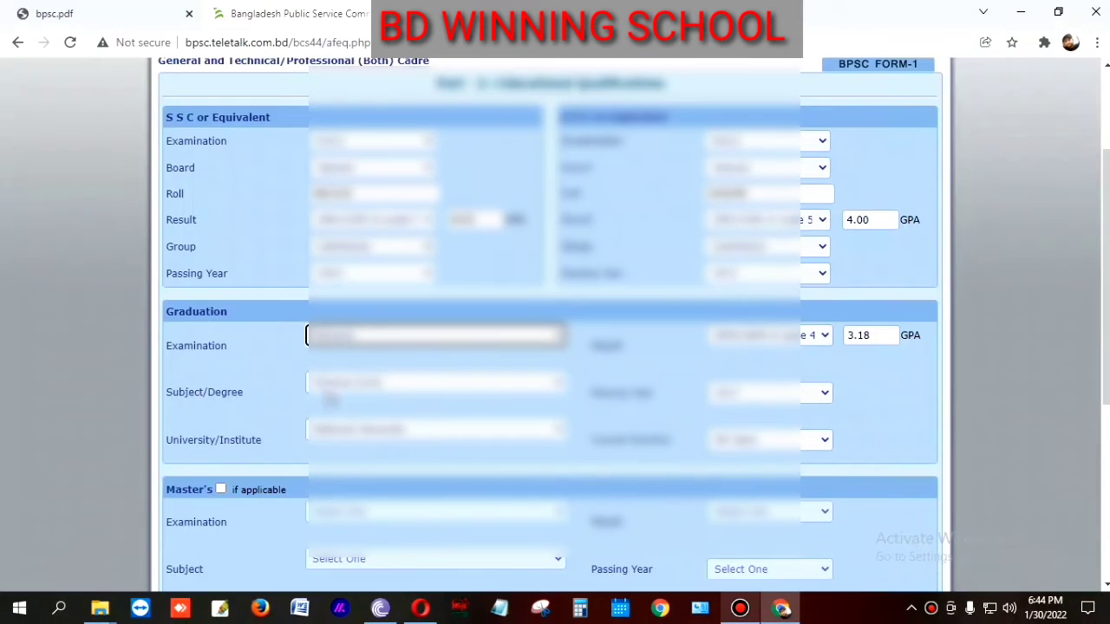
# Step: Tick the Master's 'if applicable' checkbox so its fields become editable
pyautogui.scroll(-2, 402, 403)
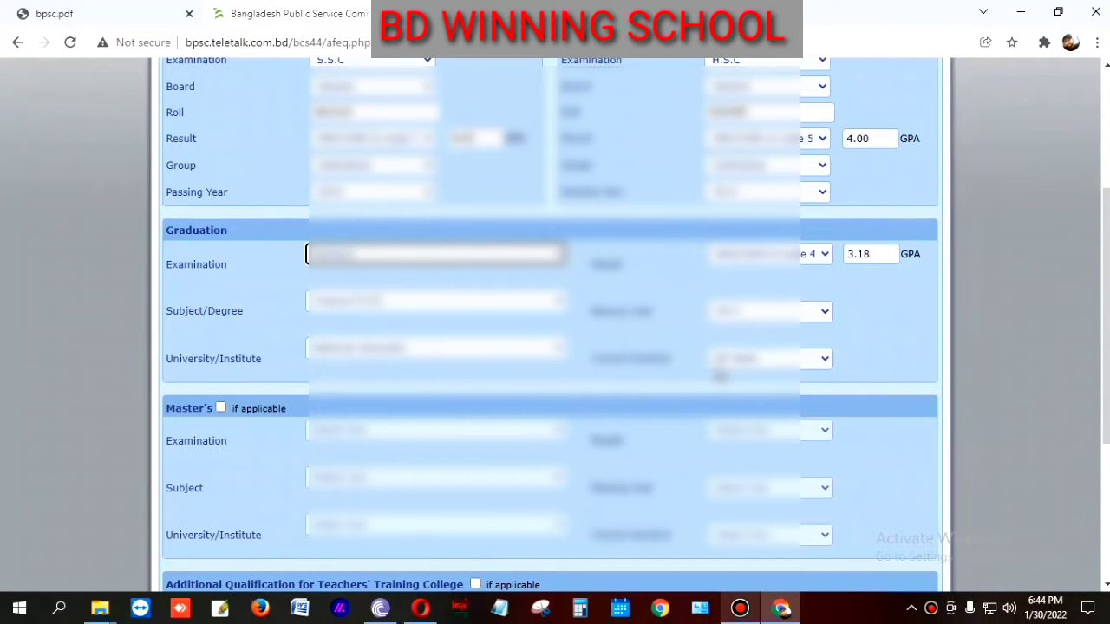
pyautogui.scroll(-2, 780, 365)
pyautogui.scroll(-2, 780, 355)
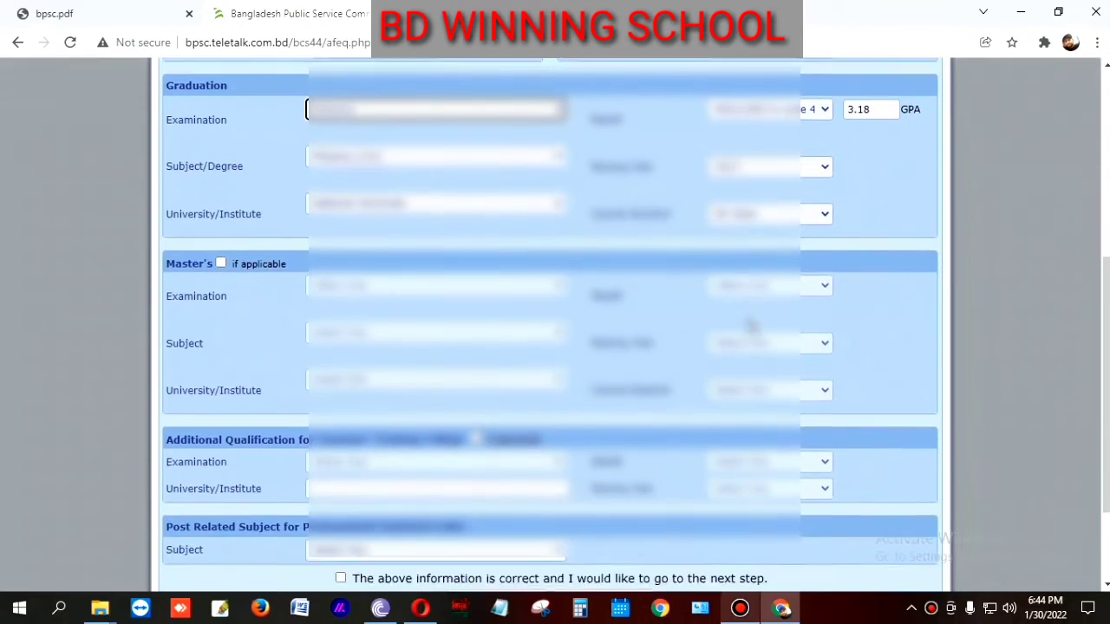
pyautogui.scroll(3, 350, 364)
pyautogui.scroll(-2, 479, 423)
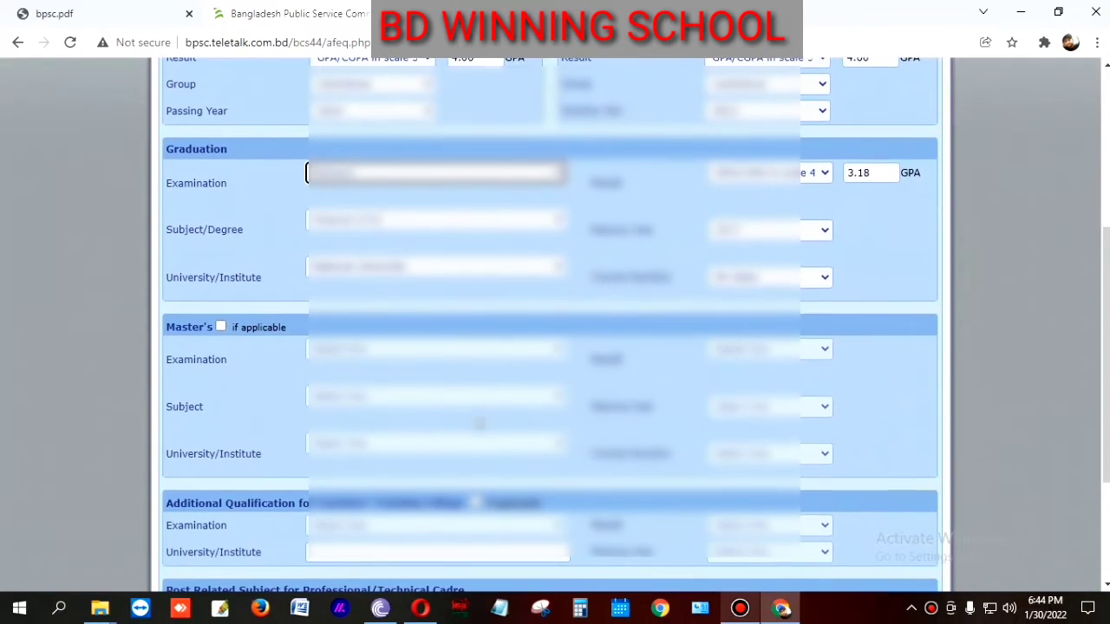
pyautogui.click(222, 326)
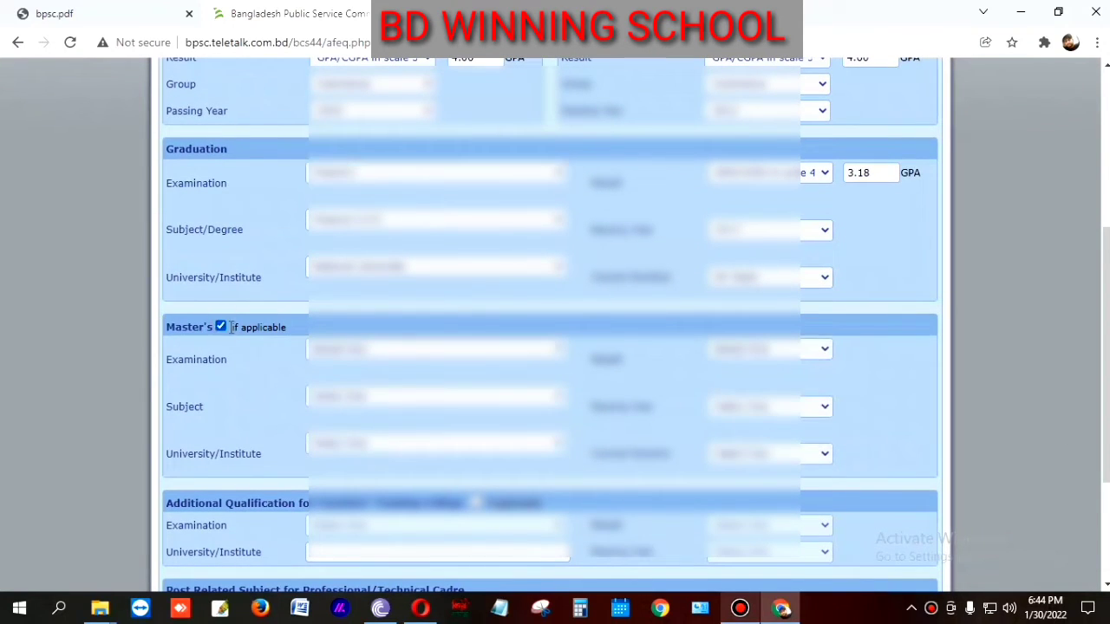
pyautogui.scroll(1, 417, 371)
pyautogui.scroll(-1, 416, 372)
# Step: Select M.B.A as the Master's examination with Finance [121] as the subject
pyautogui.click(388, 350)
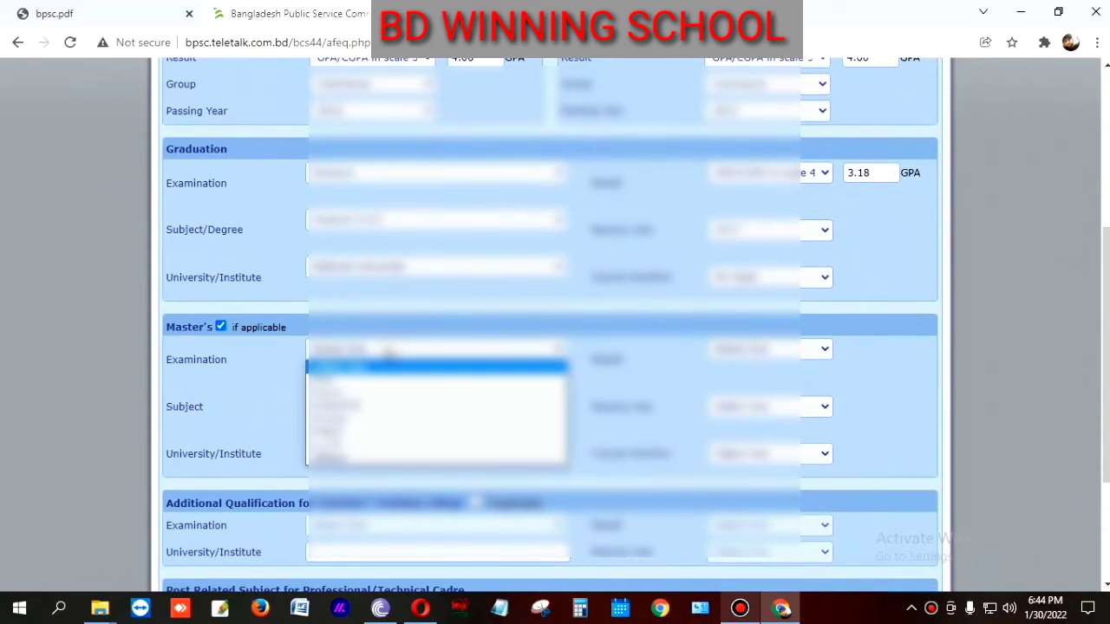
pyautogui.click(356, 431)
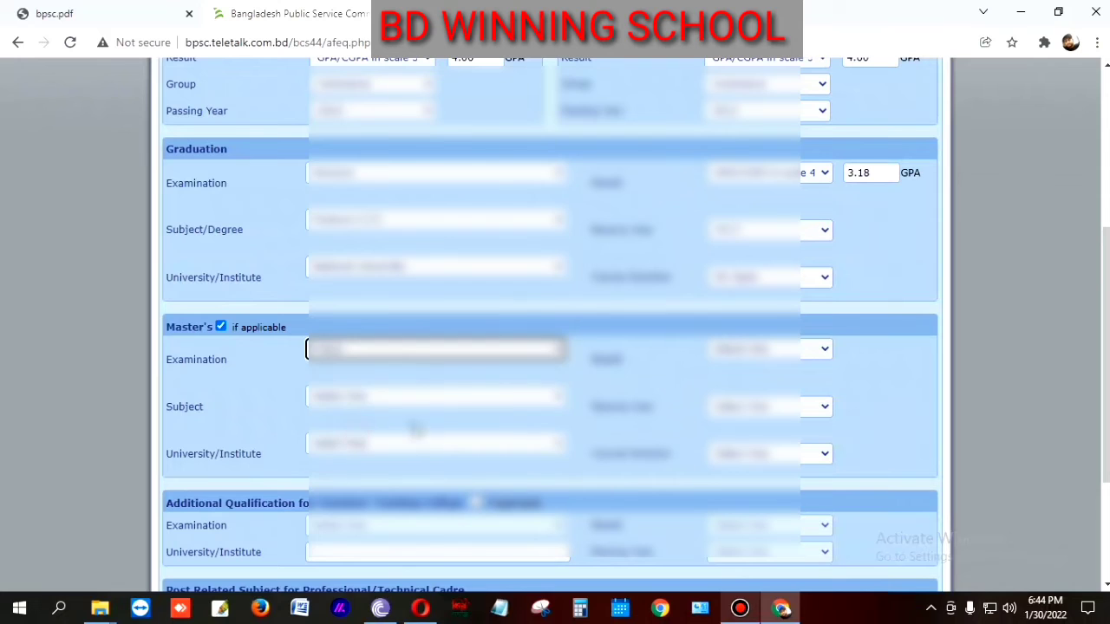
pyautogui.click(371, 399)
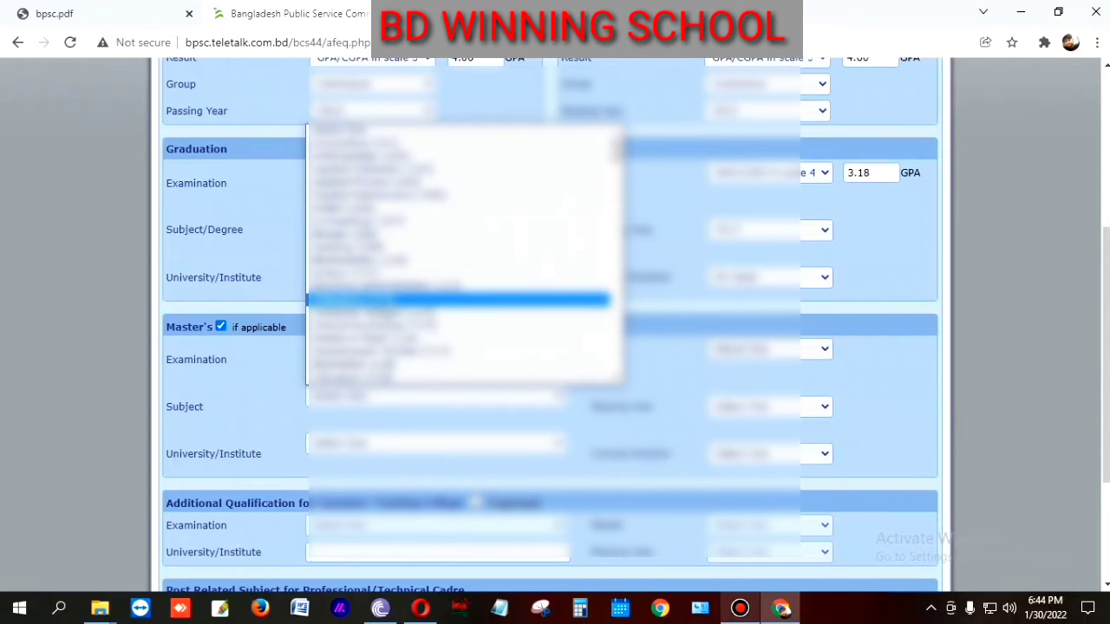
pyautogui.scroll(-3, 459, 302)
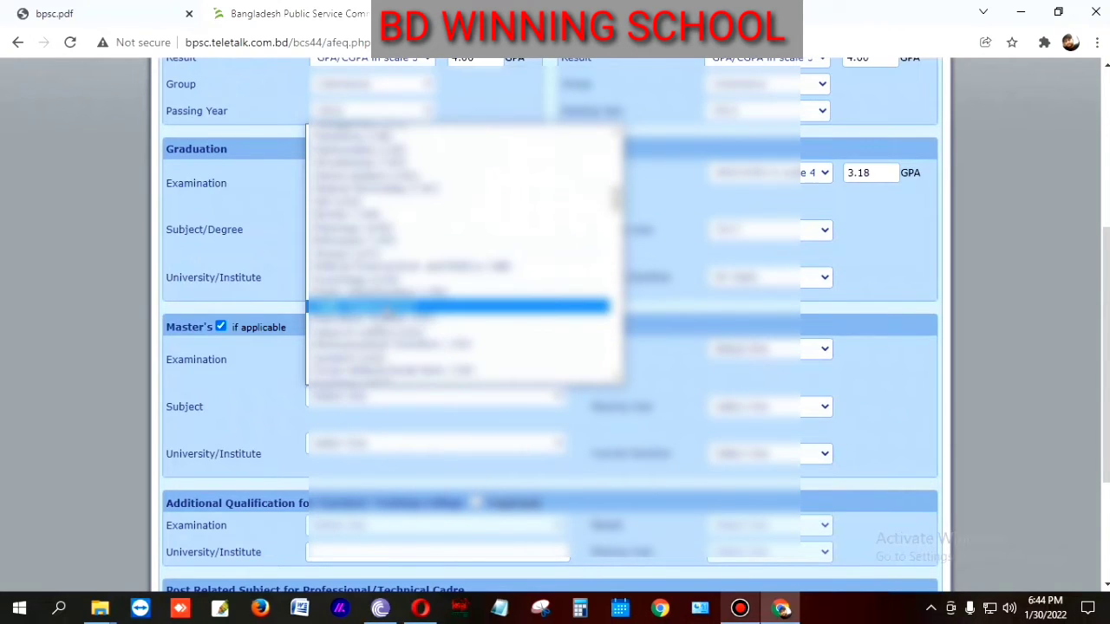
pyautogui.press('Down')
pyautogui.press('Down')
pyautogui.press('Down')
pyautogui.press('Down')
pyautogui.press('Down')
pyautogui.press('Down')
pyautogui.press('Down')
pyautogui.press('Down')
pyautogui.press('Down')
pyautogui.press('Down')
pyautogui.press('Down')
pyautogui.press('Down')
pyautogui.press('Down')
pyautogui.press('Down')
pyautogui.press('Down')
pyautogui.press('Down')
pyautogui.press('Down')
pyautogui.press('Down')
pyautogui.press('Down')
pyautogui.press('Down')
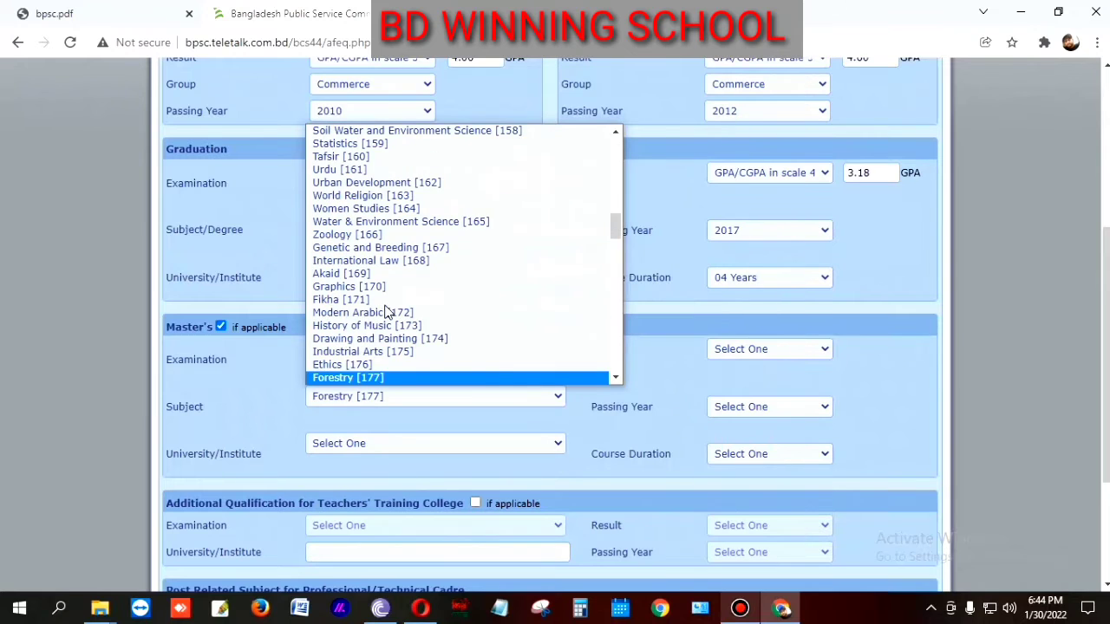
pyautogui.press('Down')
pyautogui.press('Down')
pyautogui.press('Down')
pyautogui.press('Down')
pyautogui.press('Down')
pyautogui.press('Down')
pyautogui.press('Down')
pyautogui.press('Down')
pyautogui.press('Down')
pyautogui.press('Down')
pyautogui.press('Down')
pyautogui.press('Down')
pyautogui.press('Down')
pyautogui.press('Down')
pyautogui.press('Down')
pyautogui.press('Down')
pyautogui.press('Down')
pyautogui.press('Down')
pyautogui.press('Down')
pyautogui.press('Down')
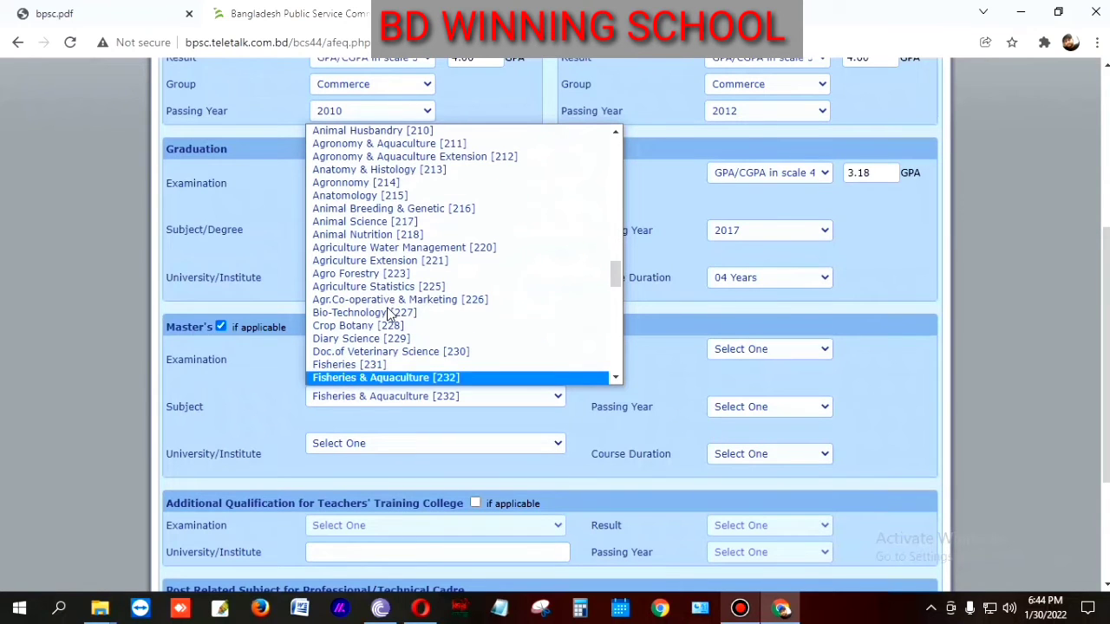
pyautogui.press('Down')
pyautogui.press('Down')
pyautogui.press('Down')
pyautogui.press('Down')
pyautogui.press('Down')
pyautogui.press('Down')
pyautogui.press('Down')
pyautogui.press('Down')
pyautogui.press('Down')
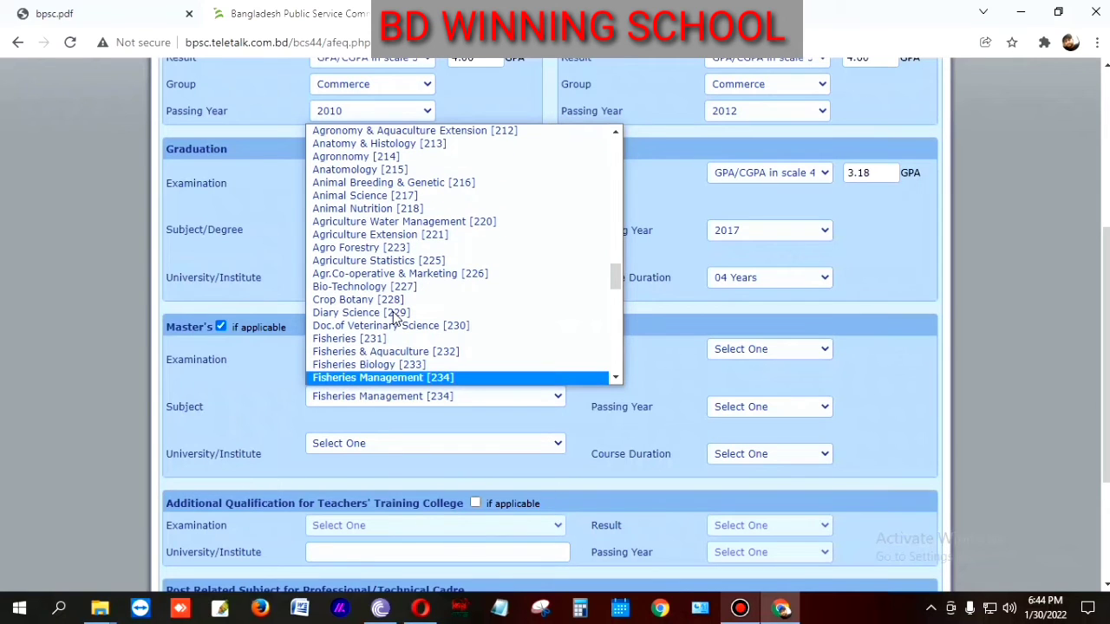
pyautogui.press('f')
pyautogui.press('f')
pyautogui.press('f')
pyautogui.press('f')
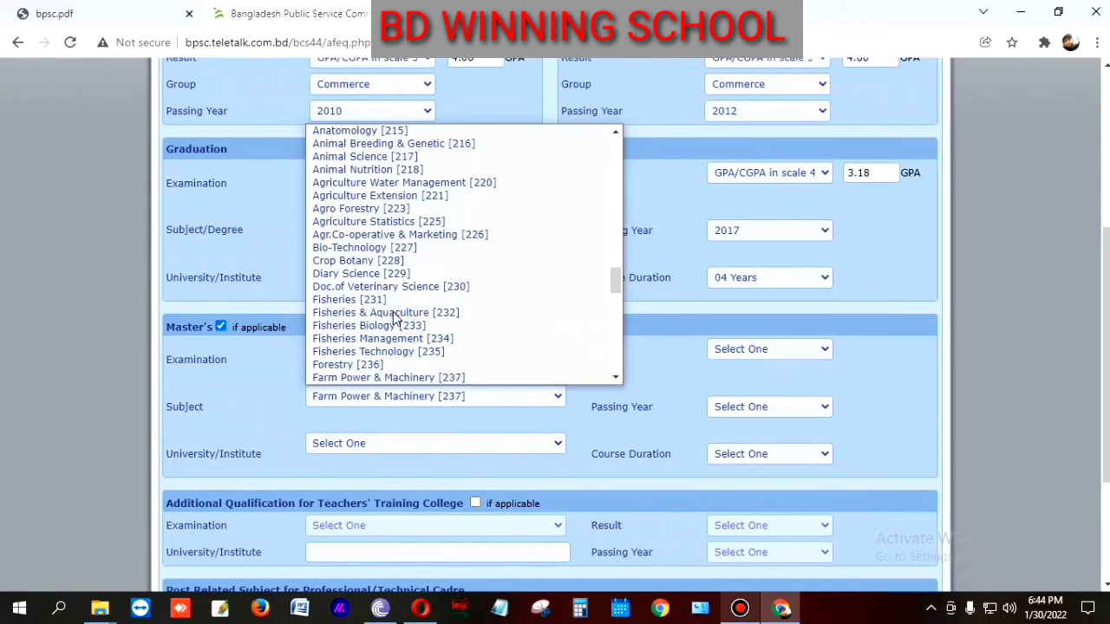
pyautogui.press('f')
pyautogui.press('f')
pyautogui.press('f')
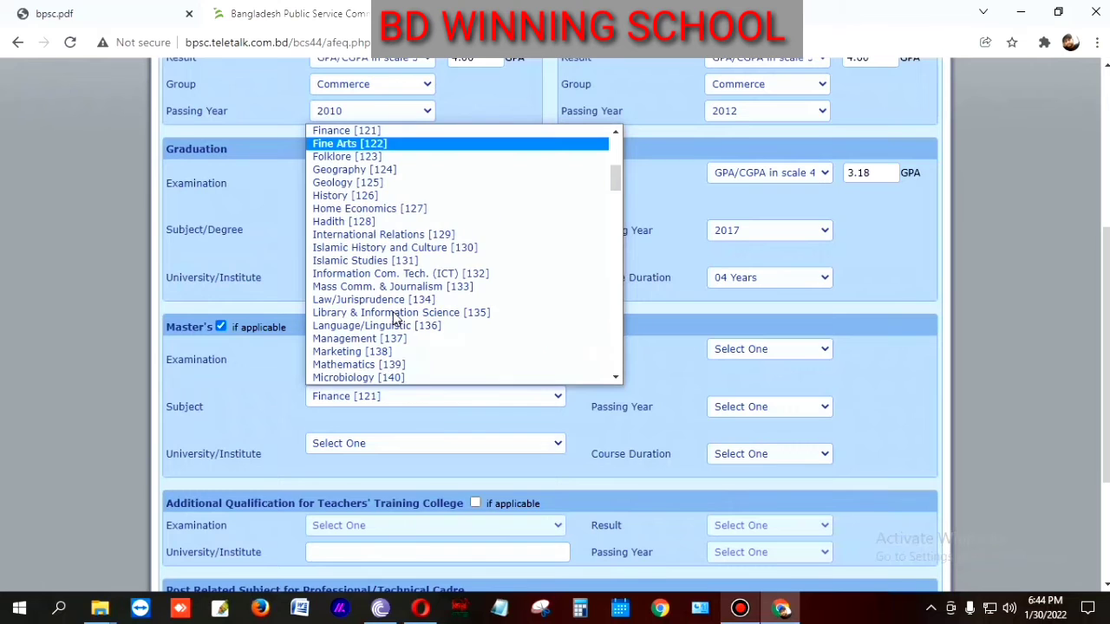
pyautogui.click(351, 132)
pyautogui.scroll(-1, 452, 422)
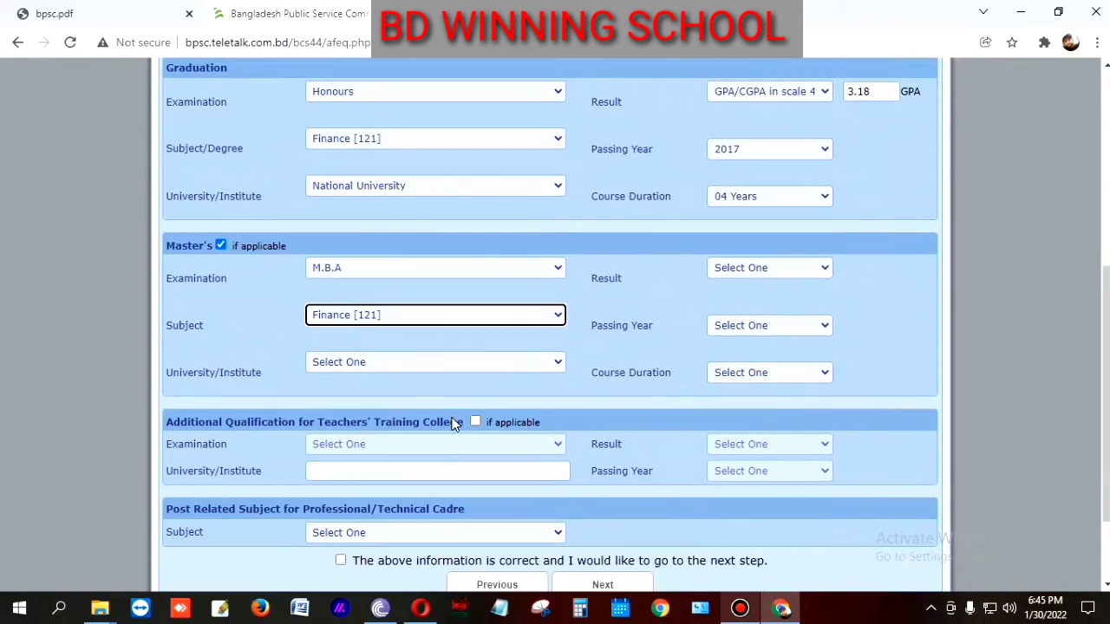
# Step: Set the Master's University/Institute to National University
pyautogui.click(356, 361)
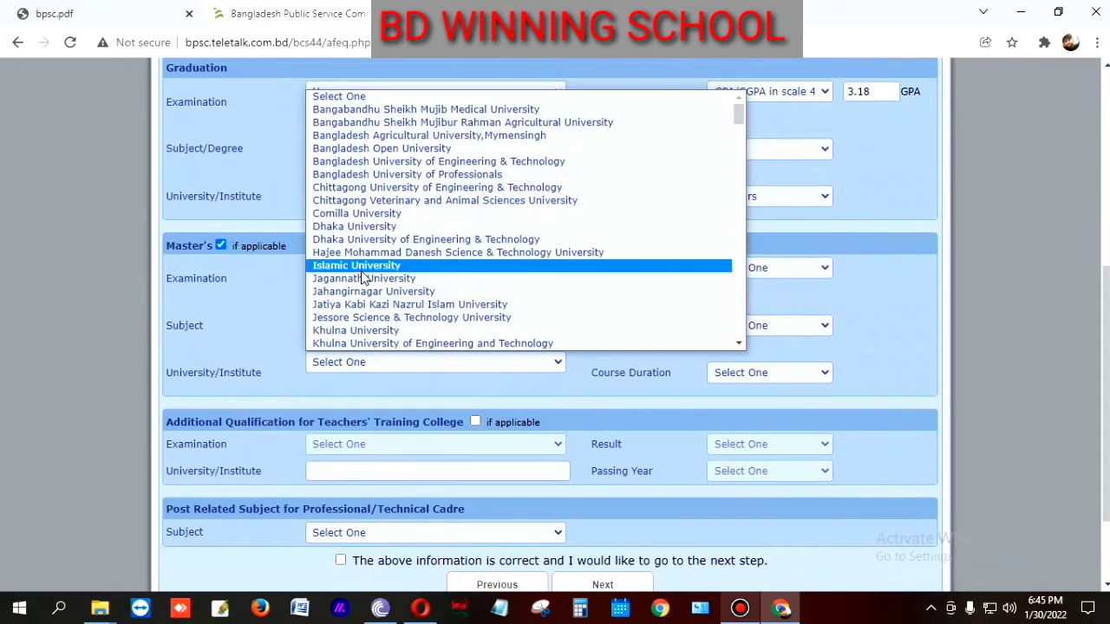
pyautogui.press('n')
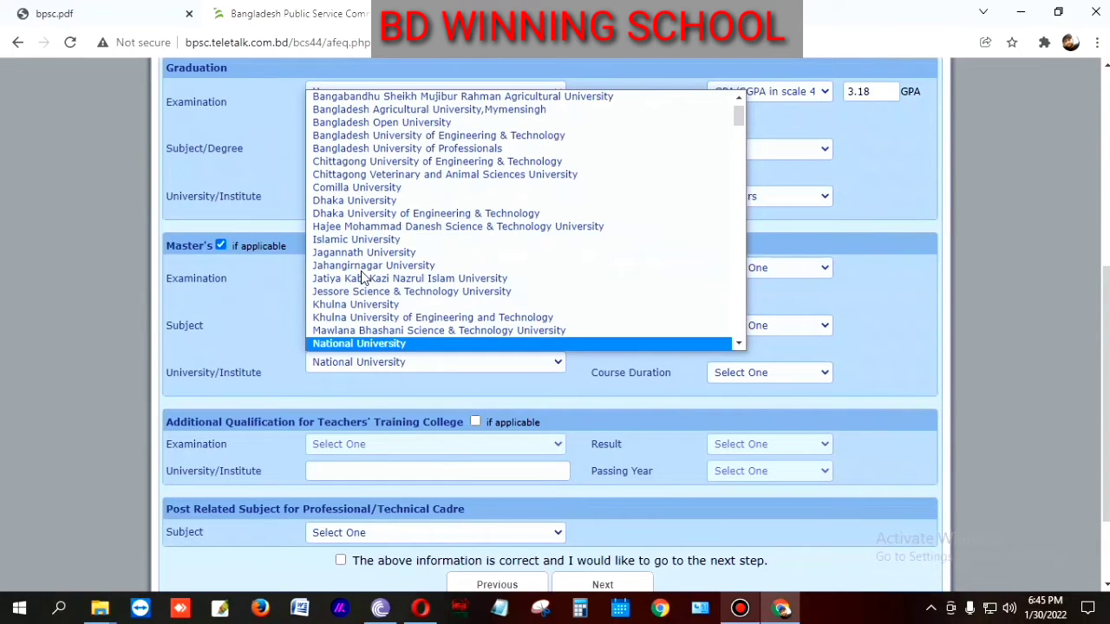
pyautogui.click(365, 266)
pyautogui.click(446, 363)
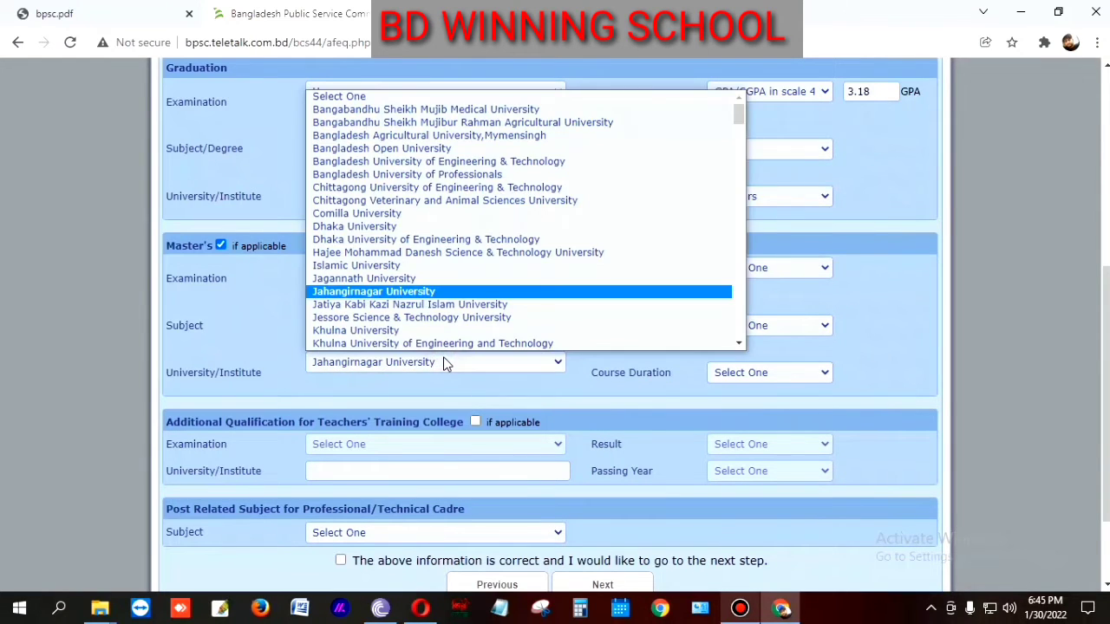
pyautogui.press('n')
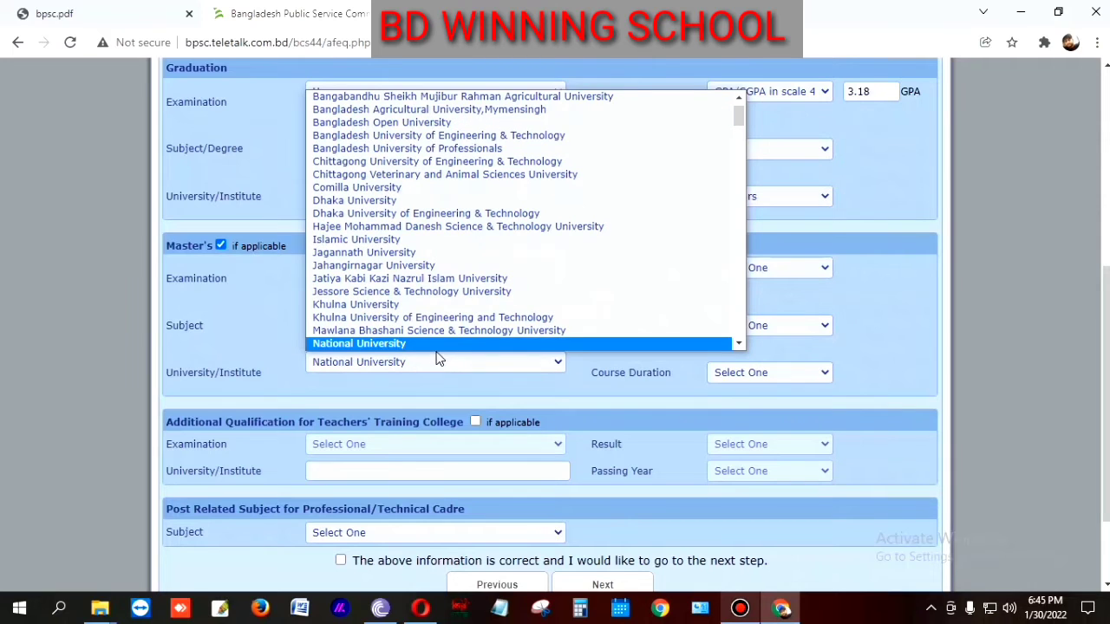
pyautogui.scroll(-1, 429, 347)
pyautogui.write('north South')
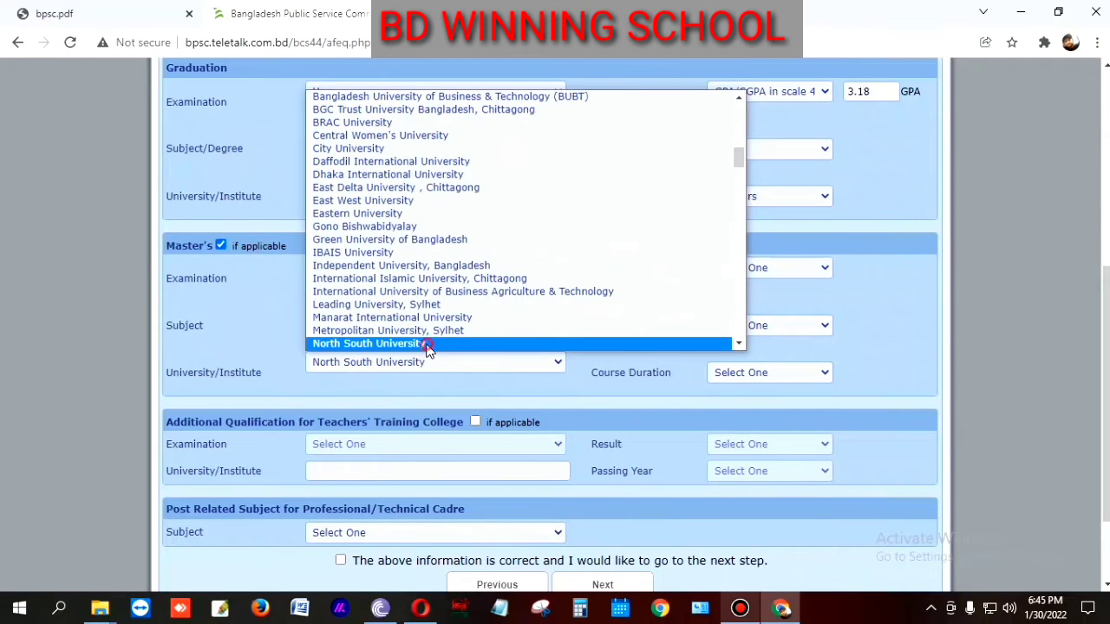
pyautogui.click(429, 347)
pyautogui.click(428, 364)
pyautogui.press('Down')
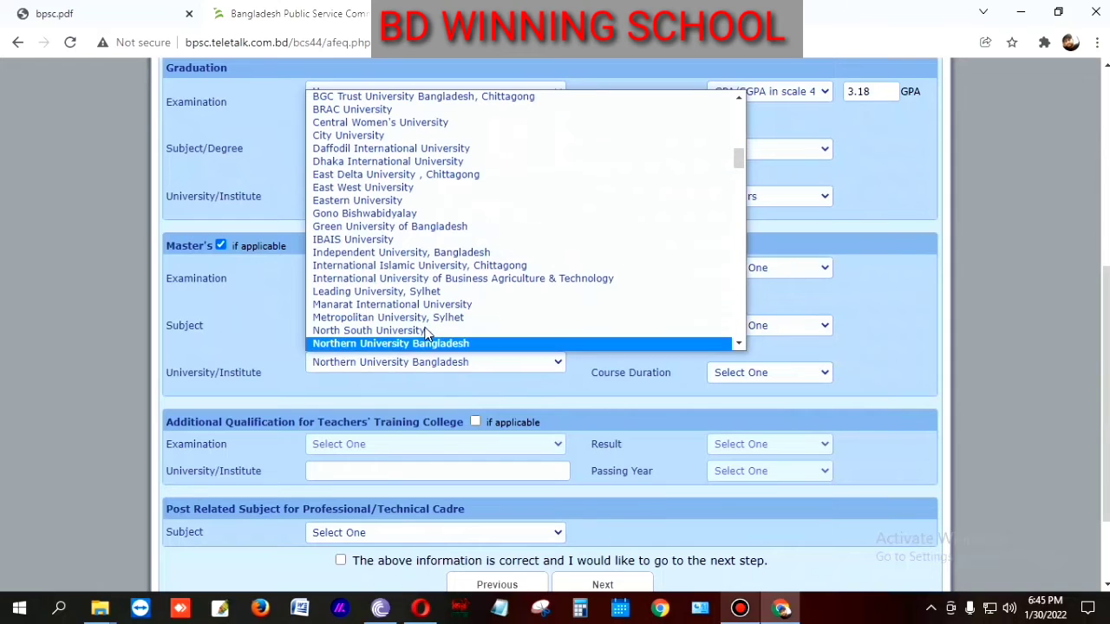
pyautogui.press('n')
pyautogui.press('n')
pyautogui.press('n')
pyautogui.press('n')
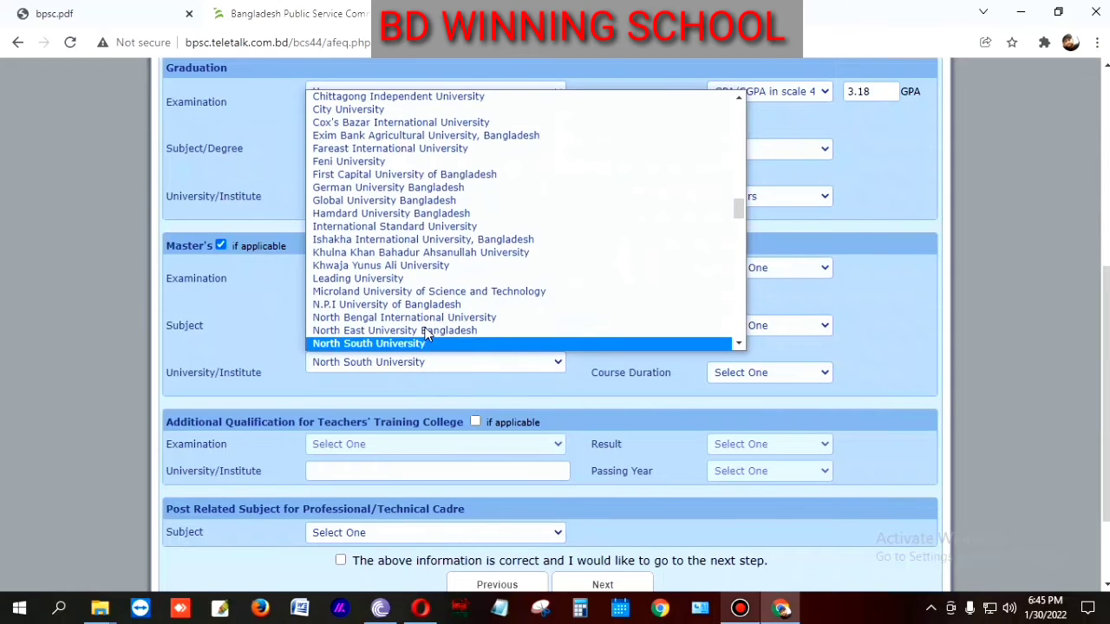
pyautogui.press('n')
pyautogui.press('n')
pyautogui.press('n')
pyautogui.press('n')
pyautogui.press('n')
pyautogui.press('n')
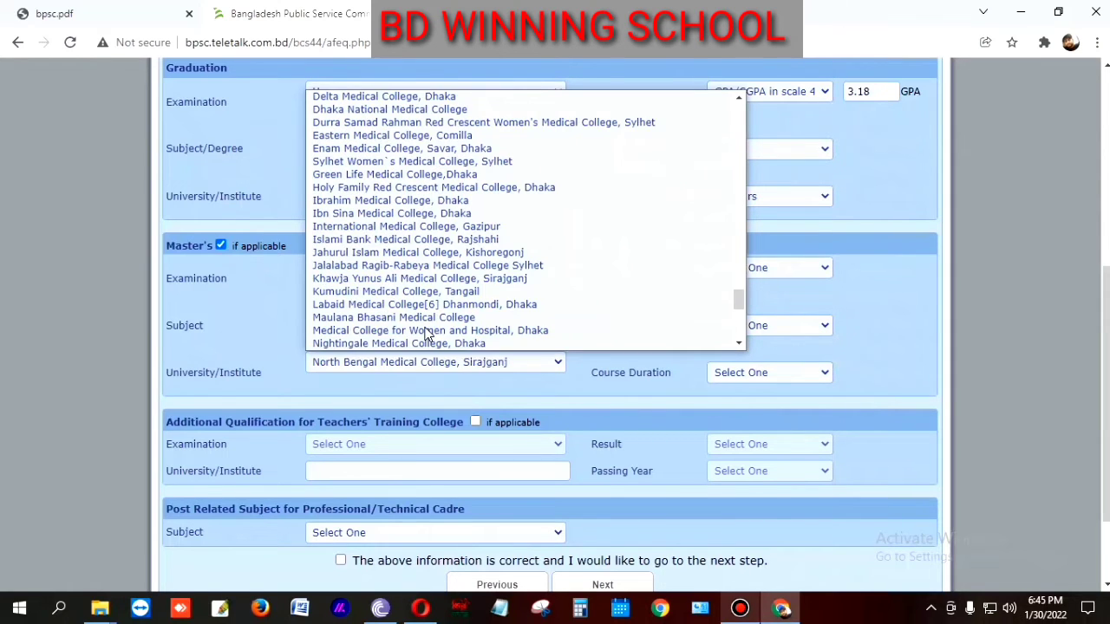
pyautogui.press('n')
pyautogui.press('n')
pyautogui.press('n')
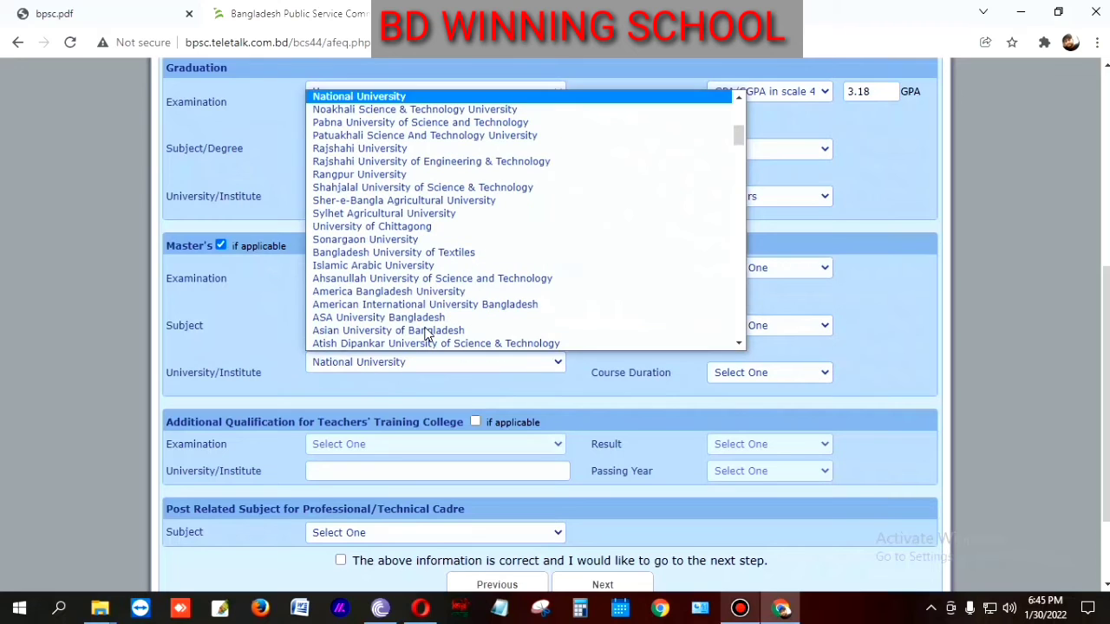
pyautogui.click(360, 97)
pyautogui.click(767, 267)
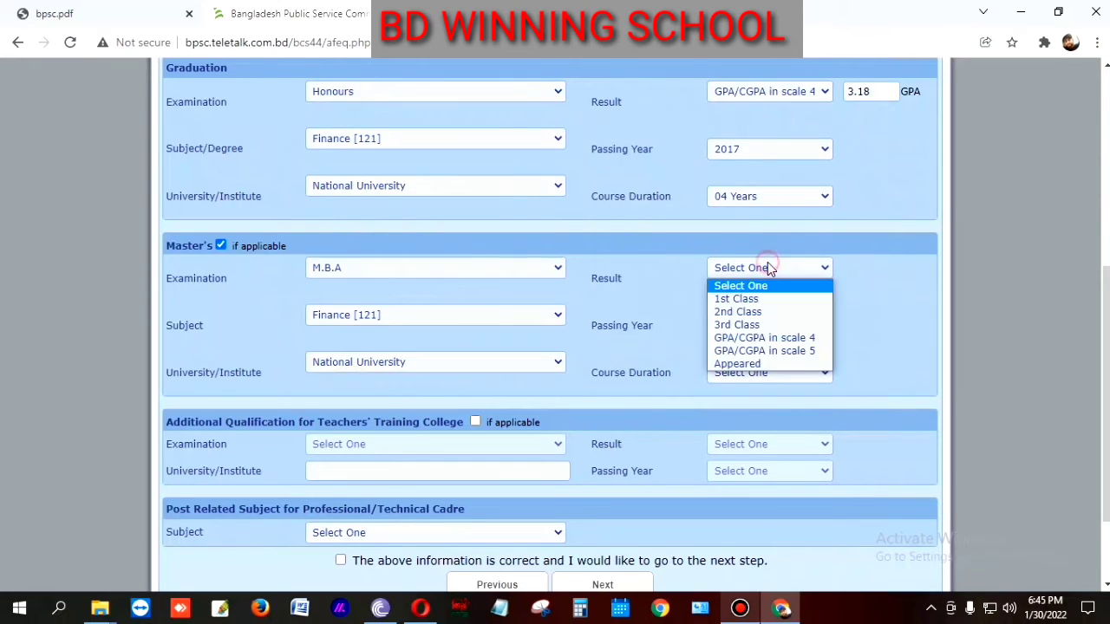
# Step: Record the Master's result as CGPA 2.97 on scale 4, passing year 2018, duration 01 Year
pyautogui.click(801, 340)
pyautogui.click(858, 263)
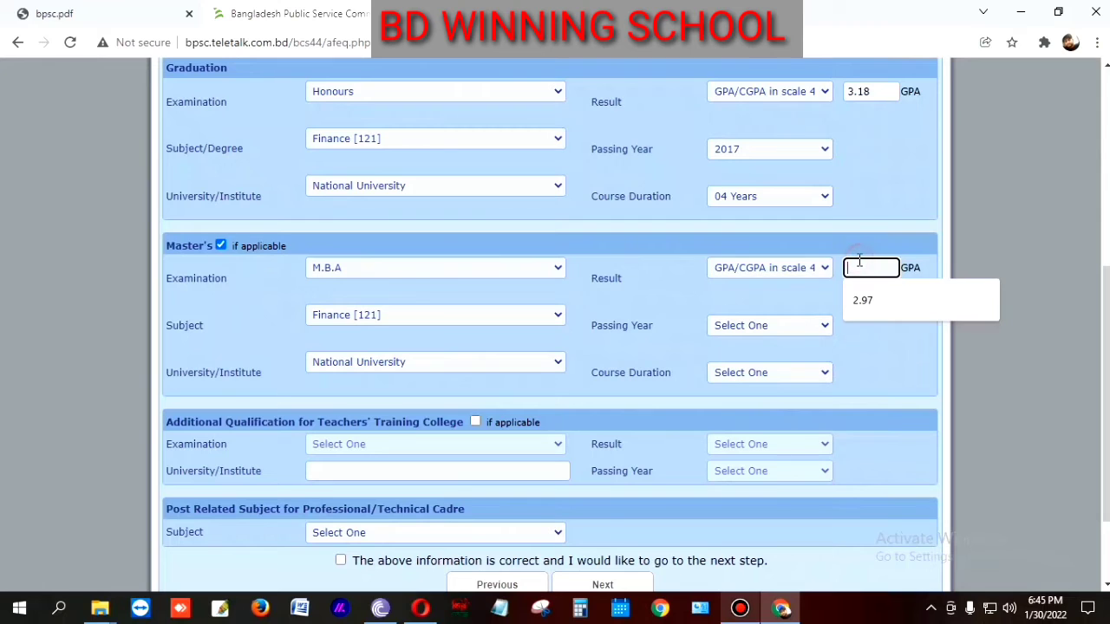
pyautogui.click(864, 300)
pyautogui.click(766, 338)
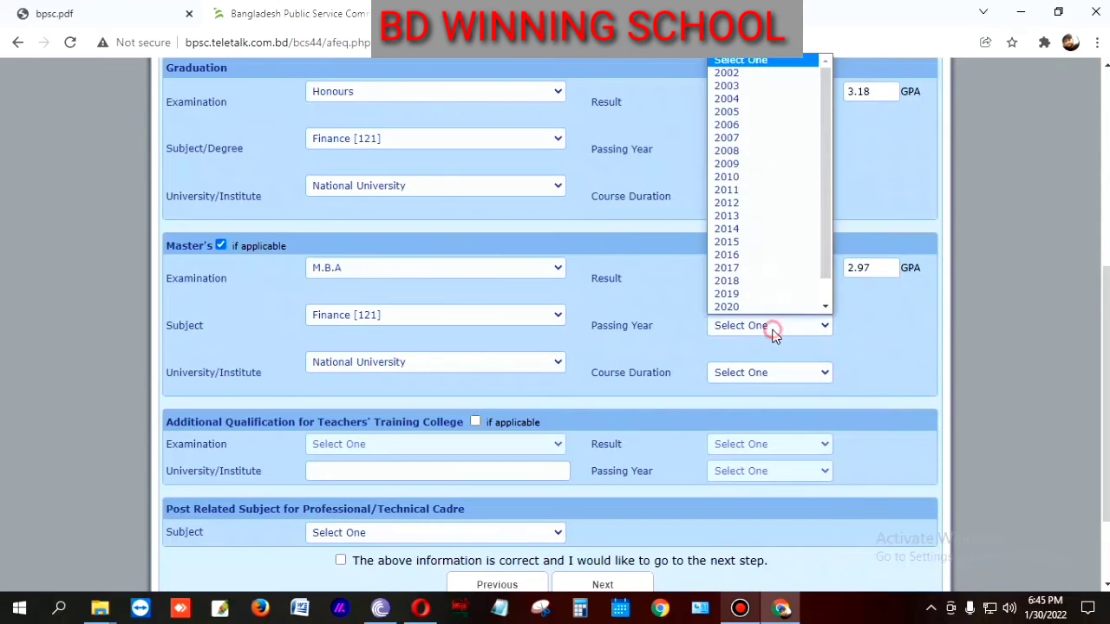
pyautogui.scroll(-1, 768, 260)
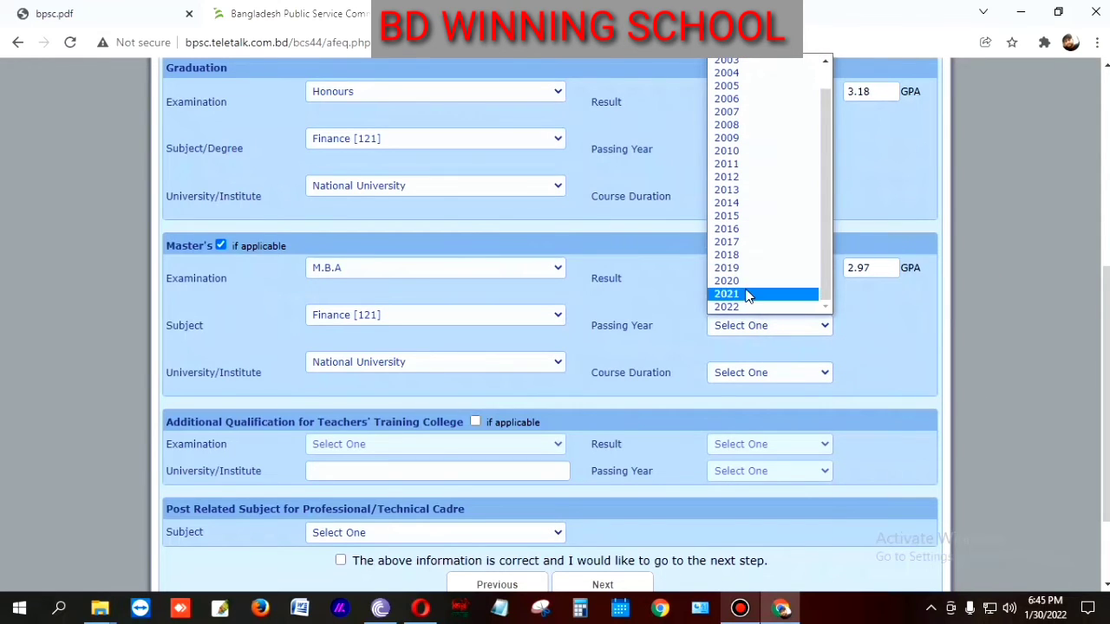
pyautogui.click(739, 256)
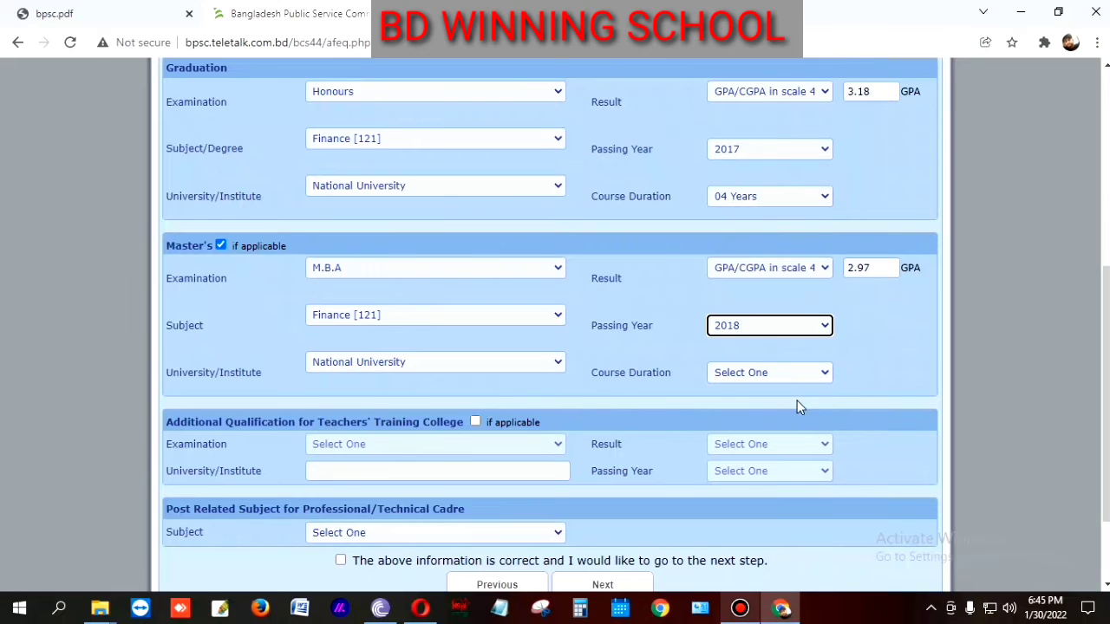
pyautogui.click(792, 378)
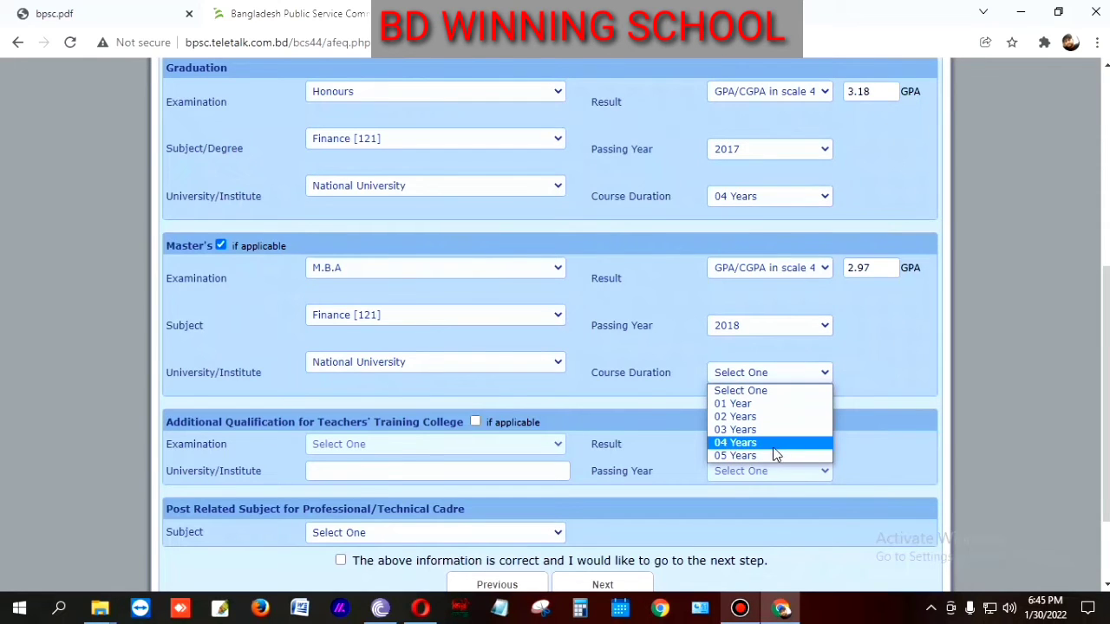
pyautogui.click(744, 403)
pyautogui.scroll(-2, 779, 431)
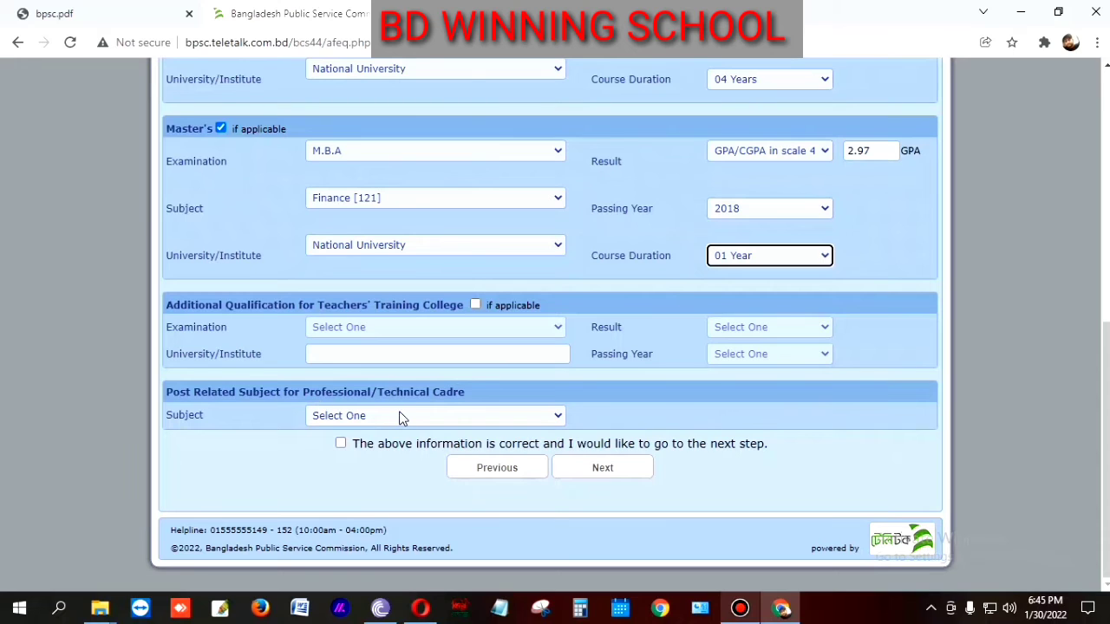
# Step: Choose Finance [711] as the post-related subject
pyautogui.click(450, 416)
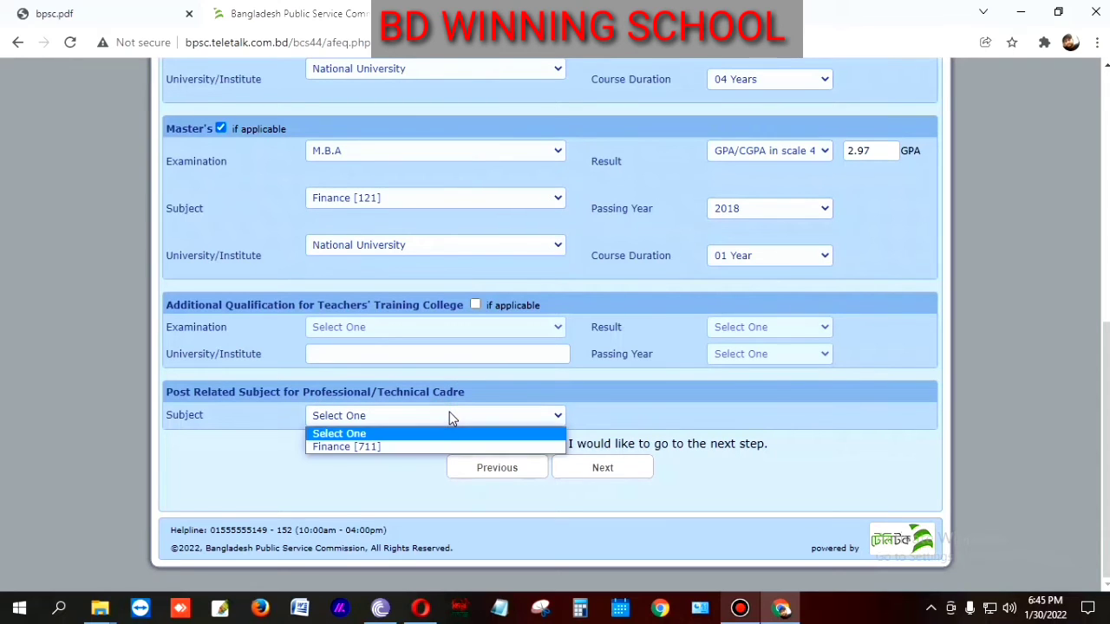
pyautogui.click(362, 447)
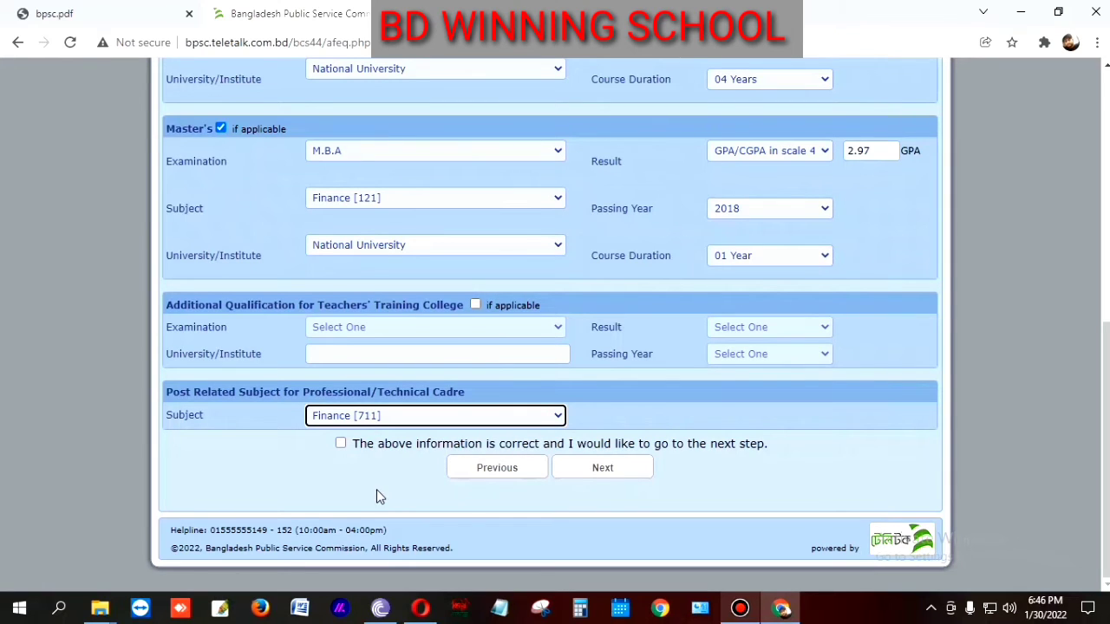
pyautogui.scroll(10, 490, 412)
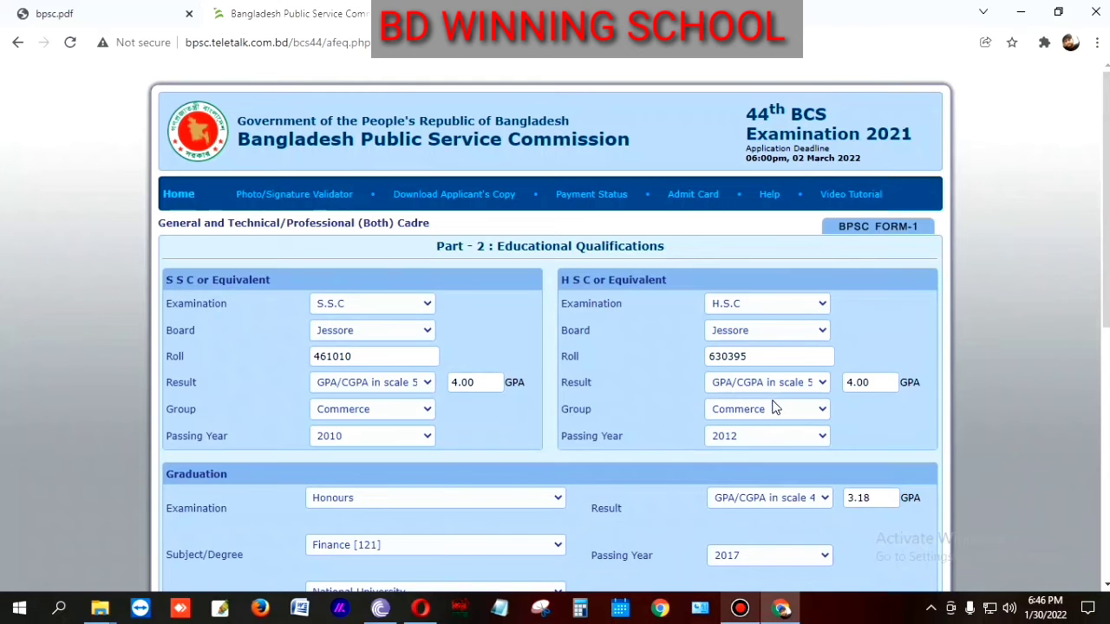
pyautogui.scroll(-4, 776, 417)
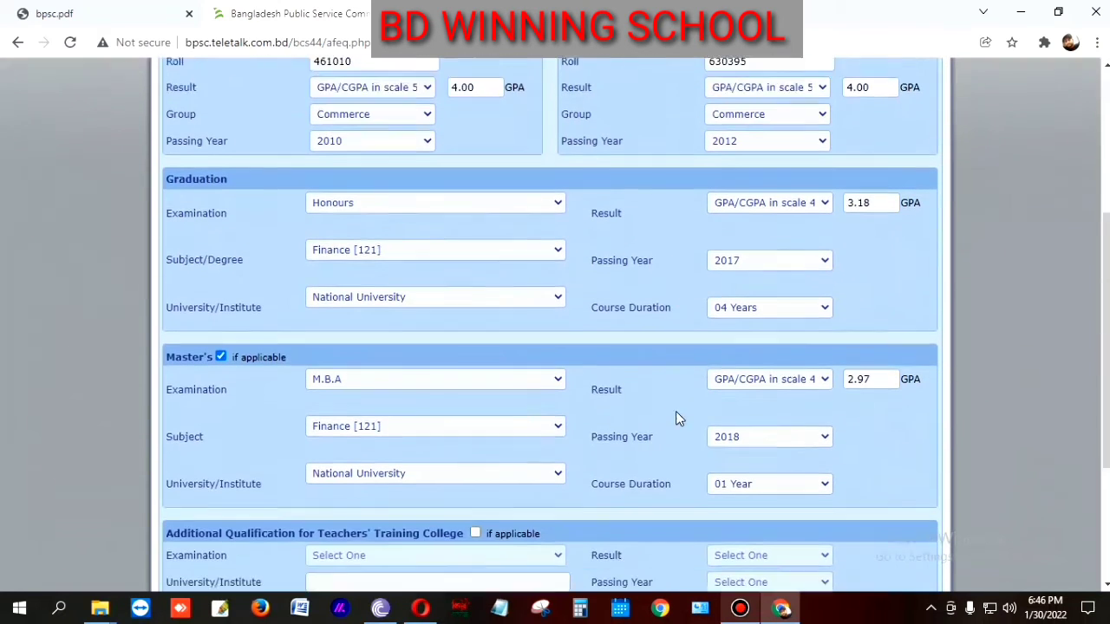
# Step: Confirm the educational information is correct and continue to Part-3 Cadre Option
pyautogui.scroll(-3, 667, 410)
pyautogui.scroll(2, 676, 380)
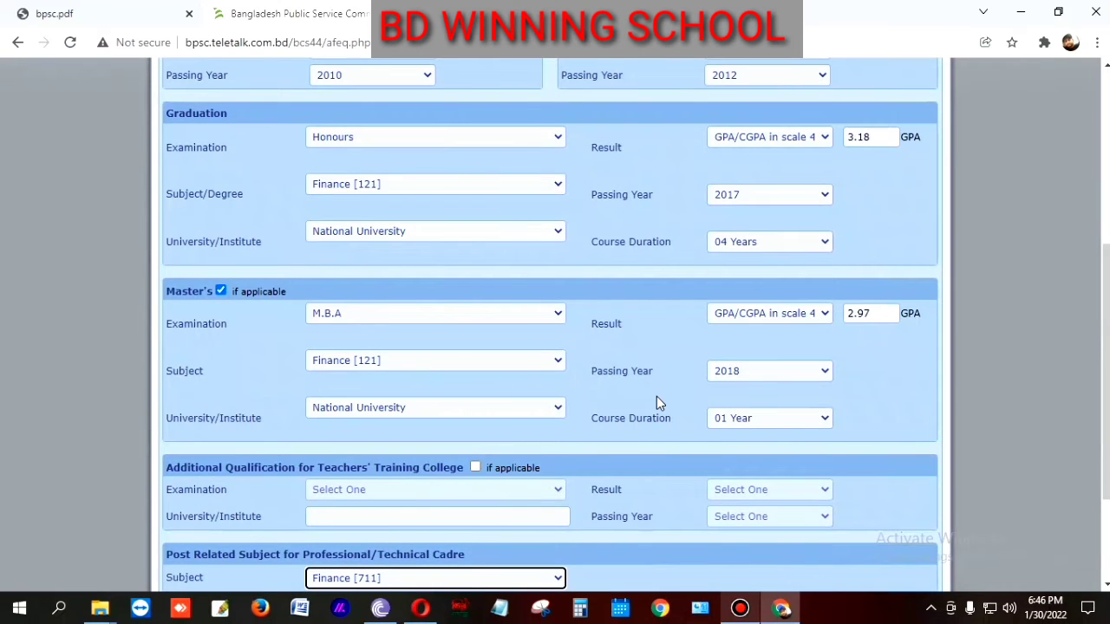
pyautogui.scroll(-1, 656, 401)
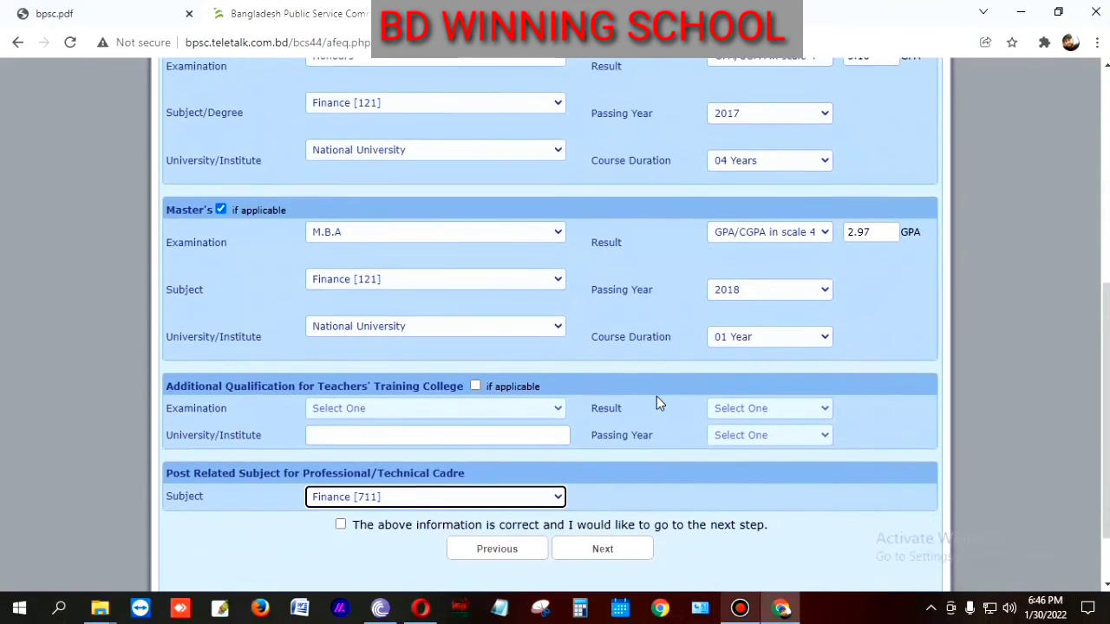
pyautogui.scroll(-1, 656, 402)
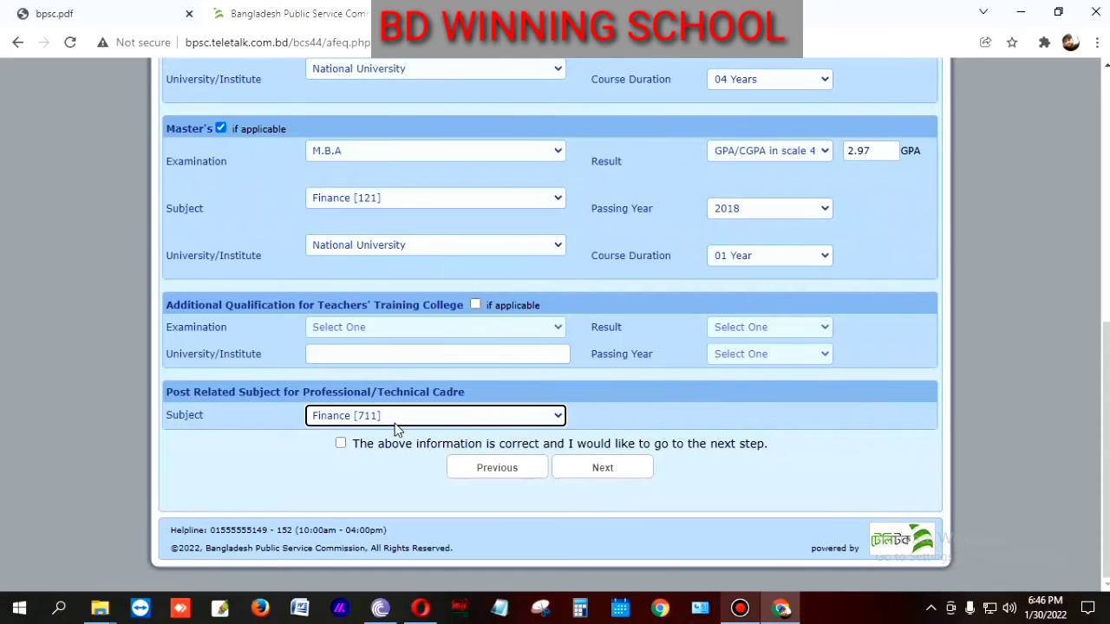
pyautogui.click(340, 443)
pyautogui.click(602, 468)
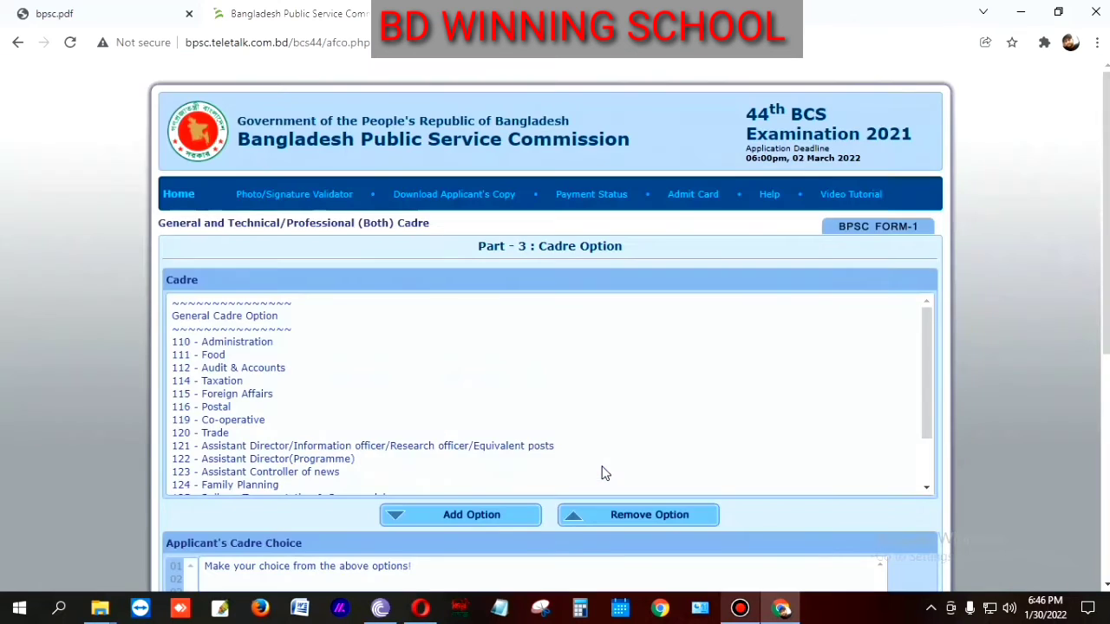
# Step: Add cadres 110 Administration, 115 Foreign Affairs, 112 Audit & Accounts and 124 Family Planning
pyautogui.scroll(-2, 595, 429)
pyautogui.scroll(2, 596, 428)
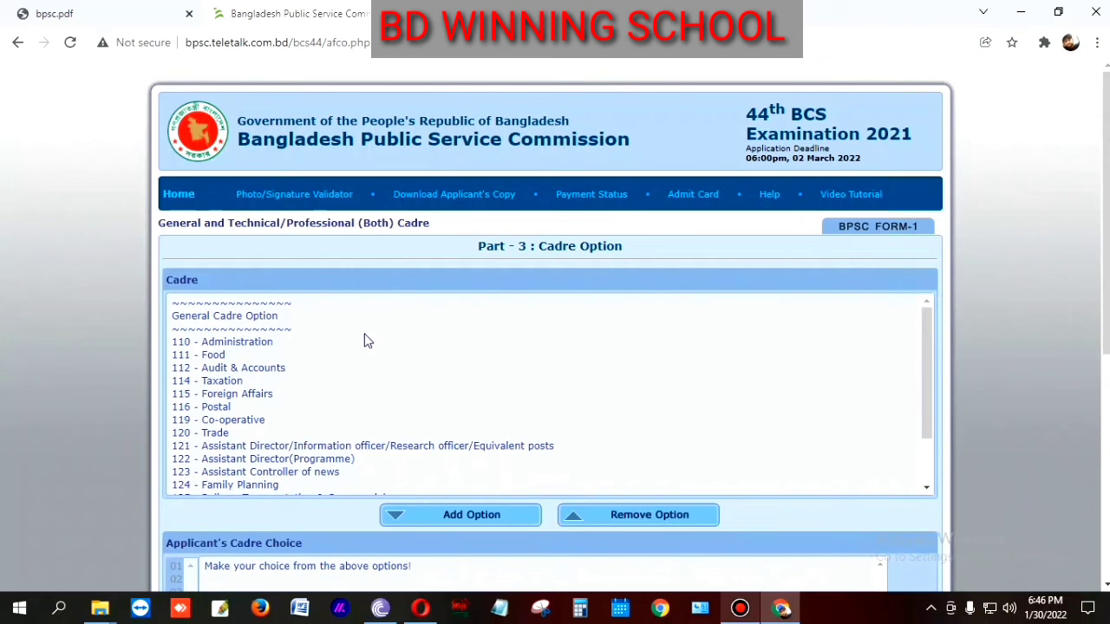
pyautogui.scroll(-2, 356, 343)
pyautogui.scroll(2, 346, 381)
pyautogui.click(244, 343)
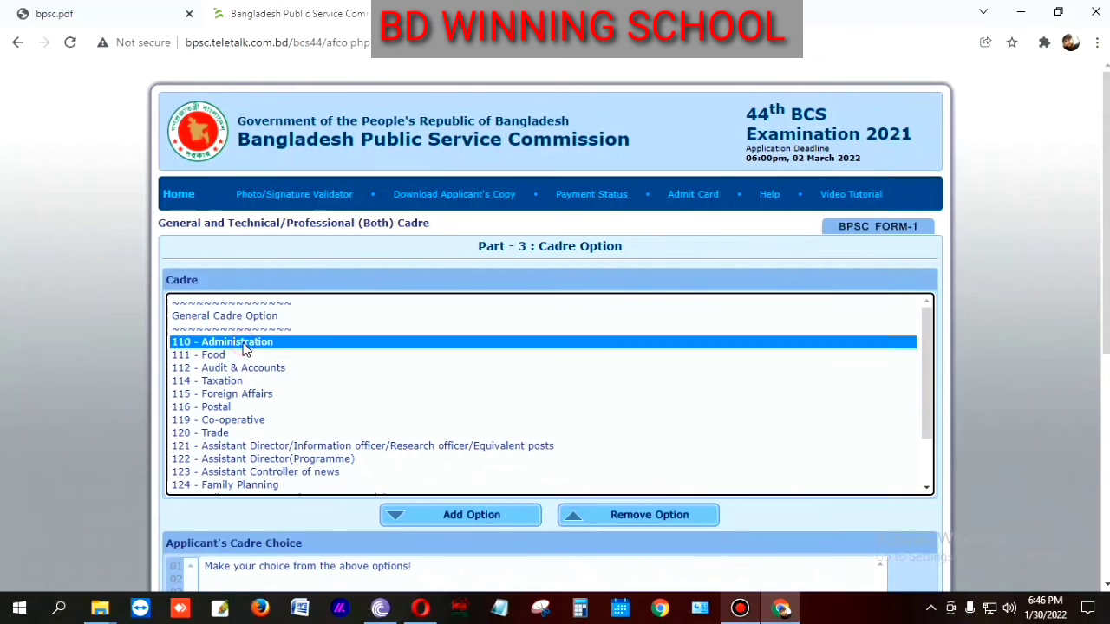
pyautogui.click(472, 520)
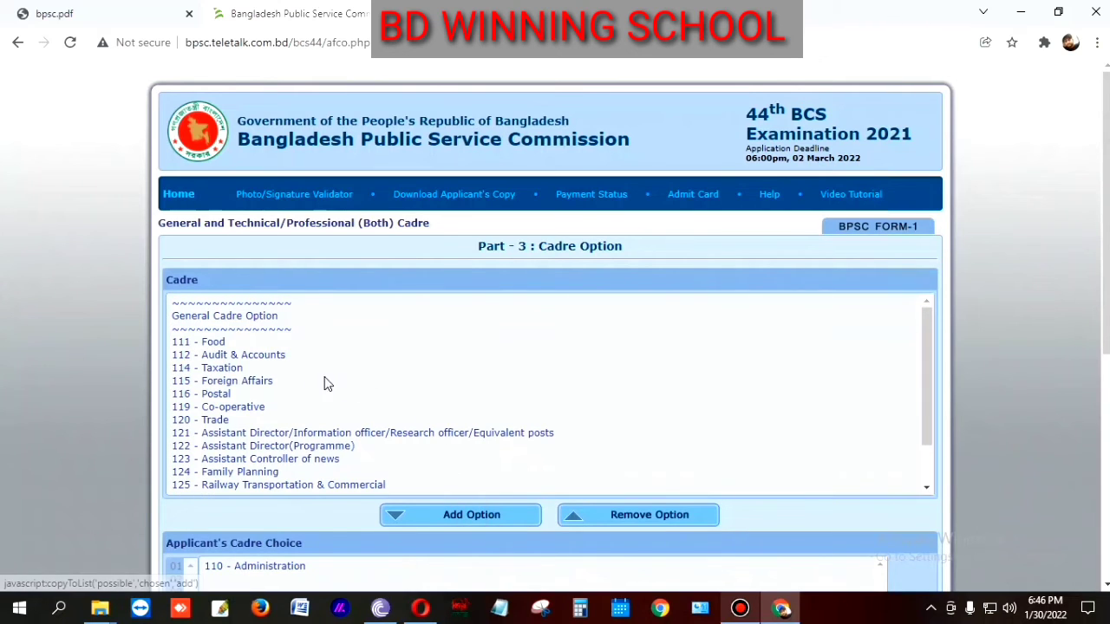
pyautogui.click(247, 382)
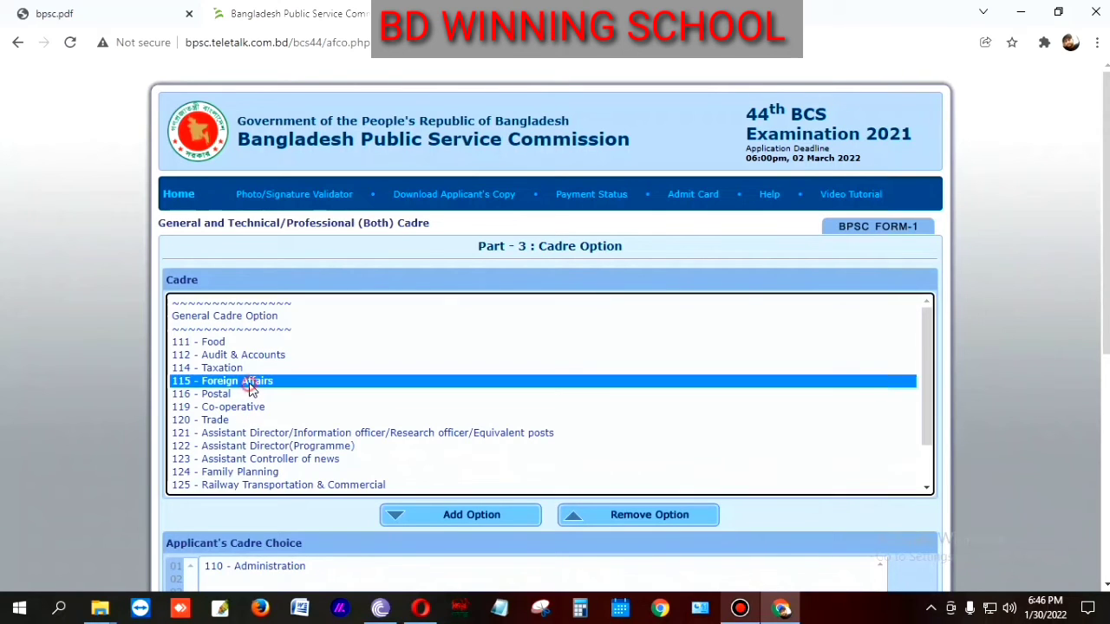
pyautogui.click(450, 515)
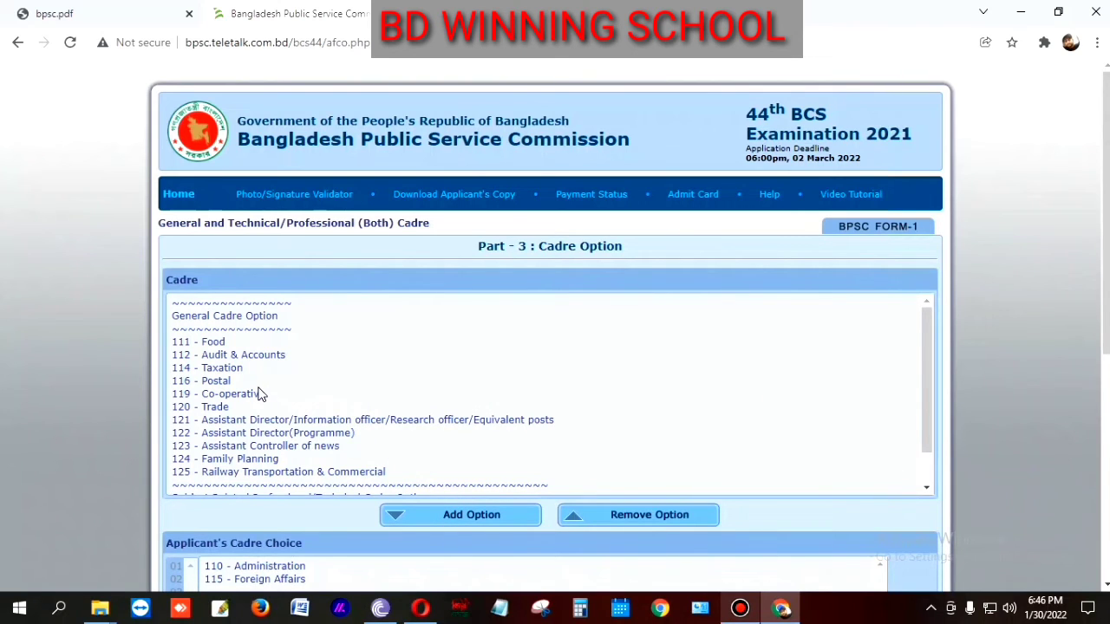
pyautogui.click(199, 356)
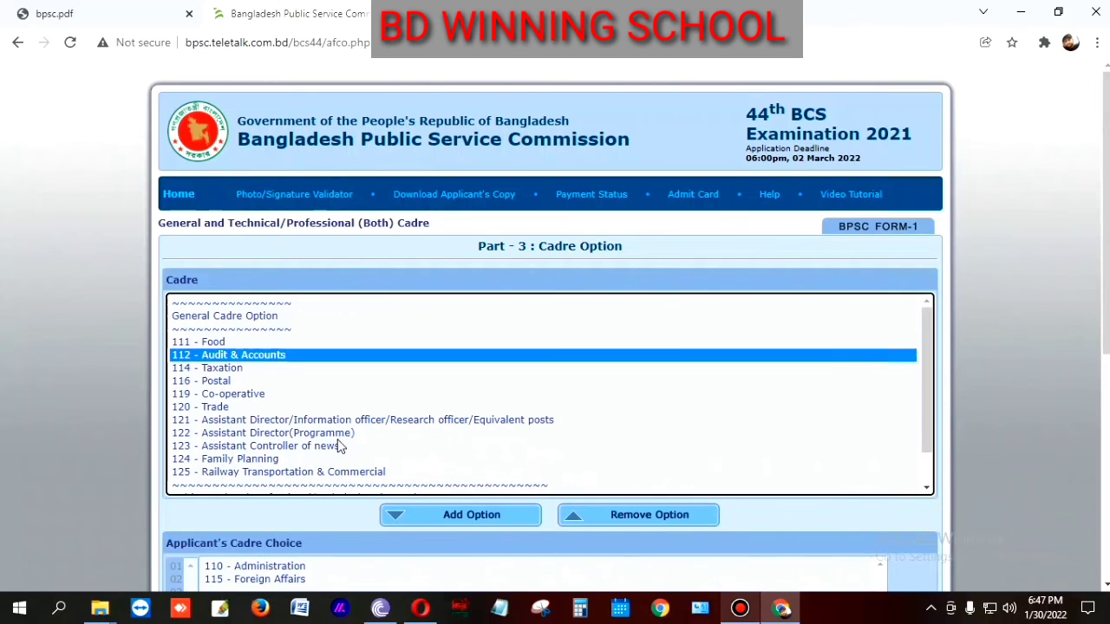
pyautogui.click(469, 516)
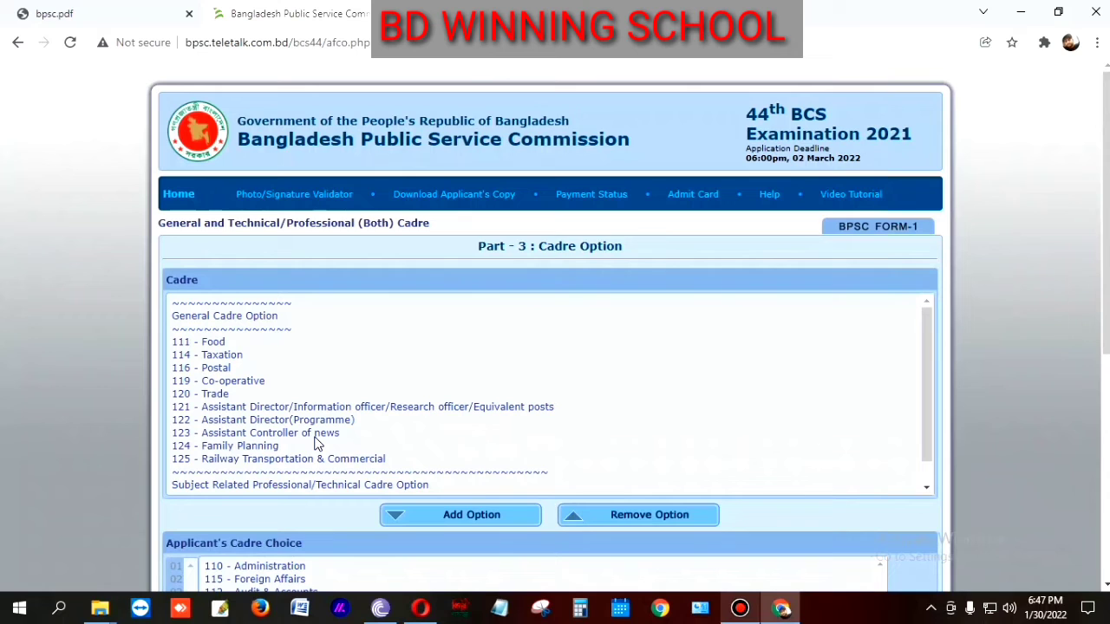
pyautogui.scroll(-1, 289, 446)
pyautogui.scroll(1, 289, 446)
pyautogui.click(198, 447)
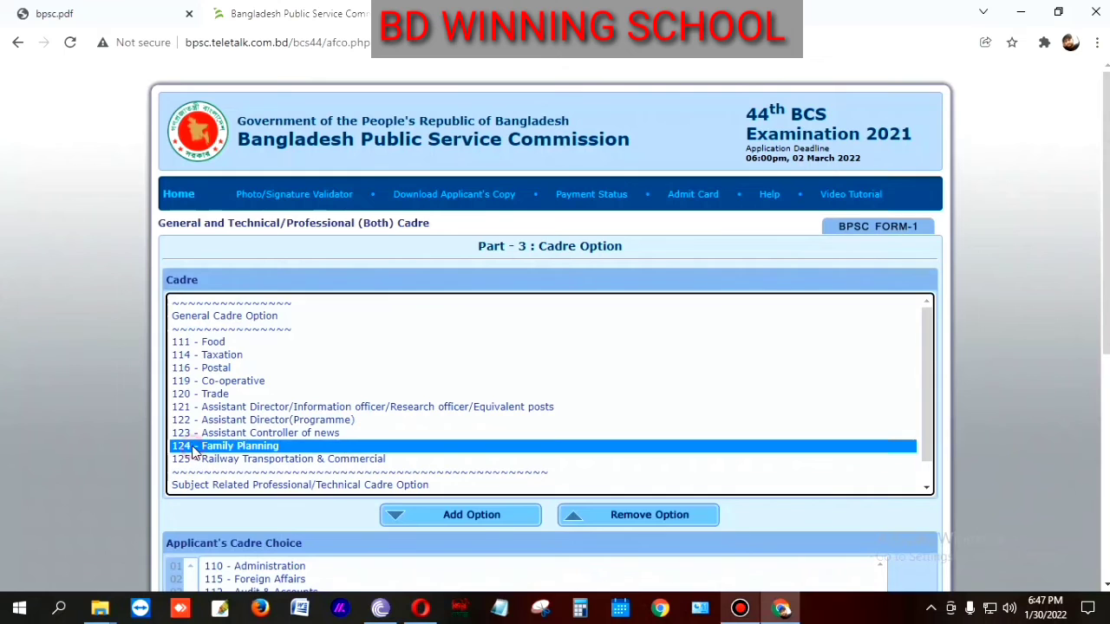
pyautogui.click(481, 515)
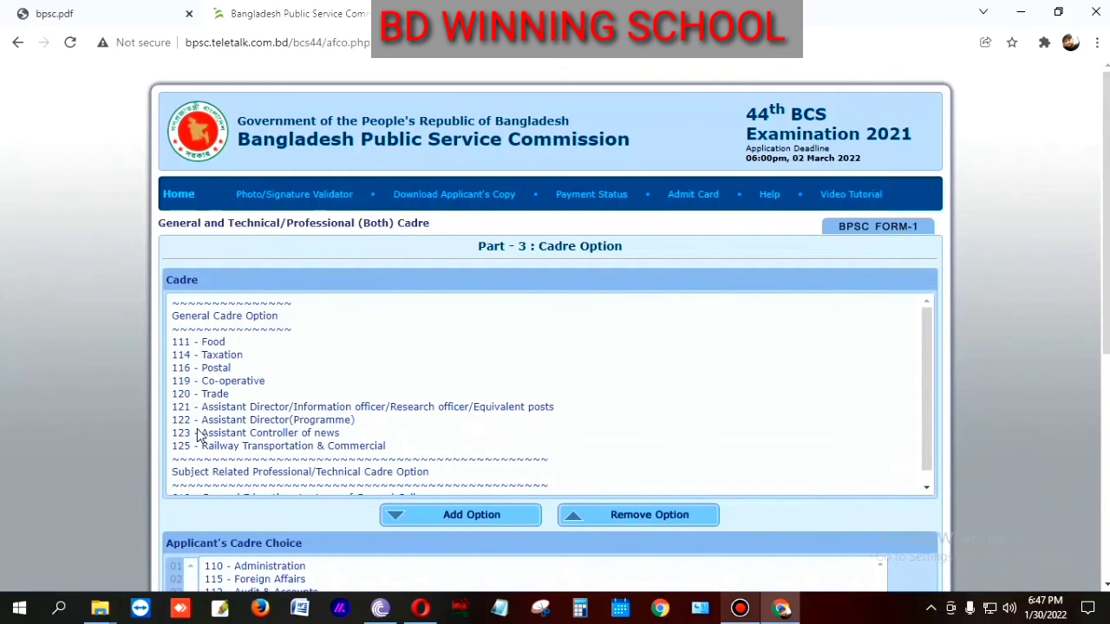
# Step: Add cadres 121 Assistant Director, 114 Taxation, 119 Co-operative and 125 Railway Transportation & Commercial
pyautogui.click(197, 406)
pyautogui.click(475, 517)
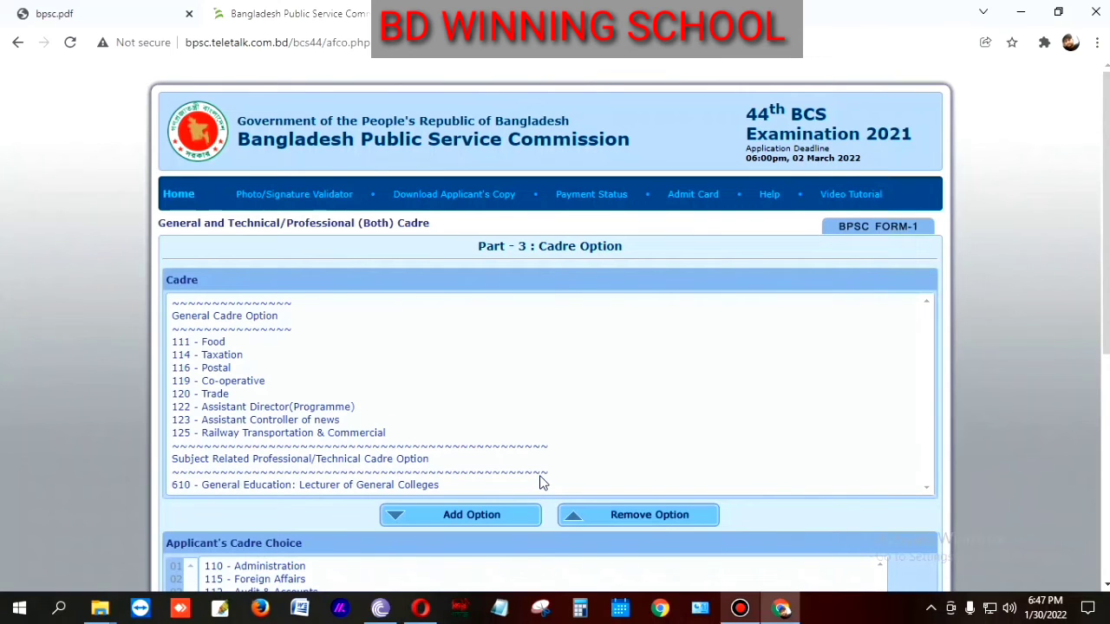
pyautogui.scroll(-1, 230, 402)
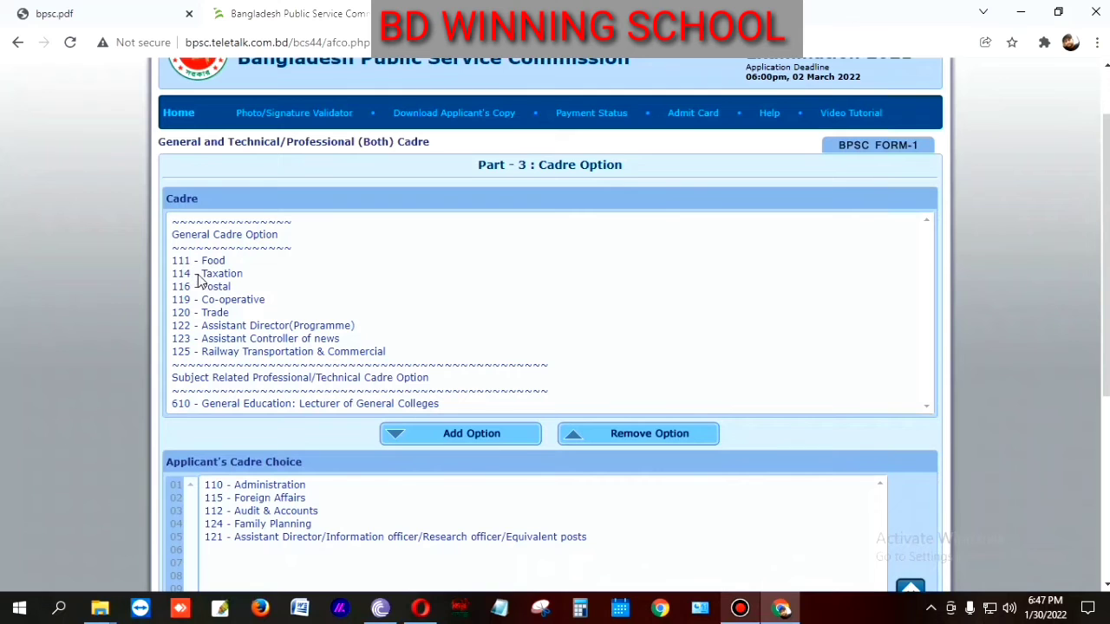
pyautogui.scroll(-1, 208, 328)
pyautogui.scroll(2, 208, 327)
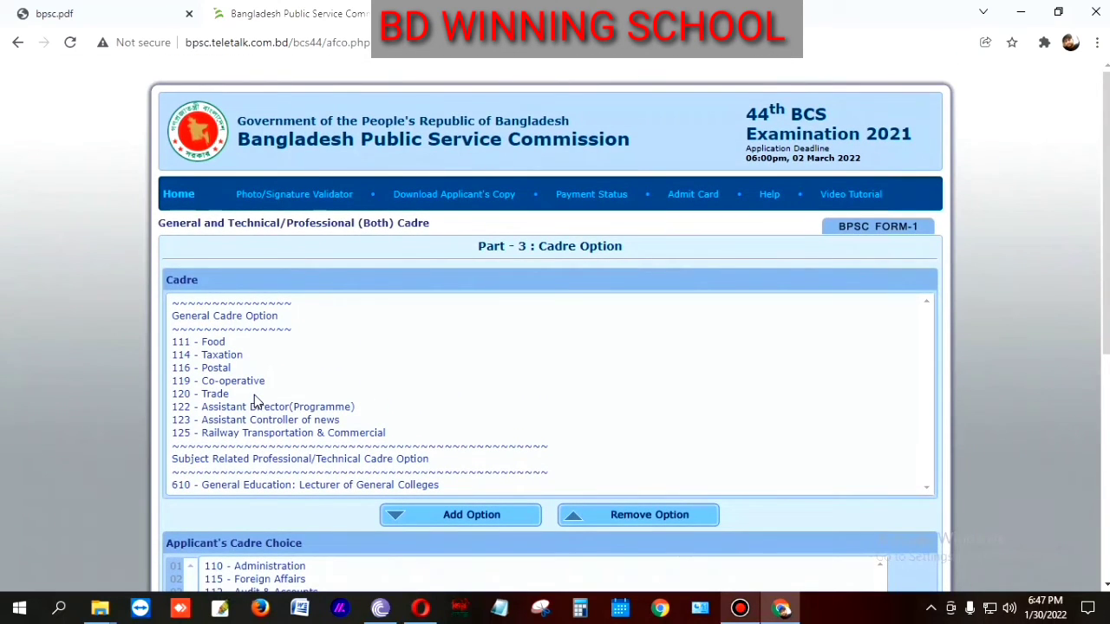
pyautogui.click(201, 356)
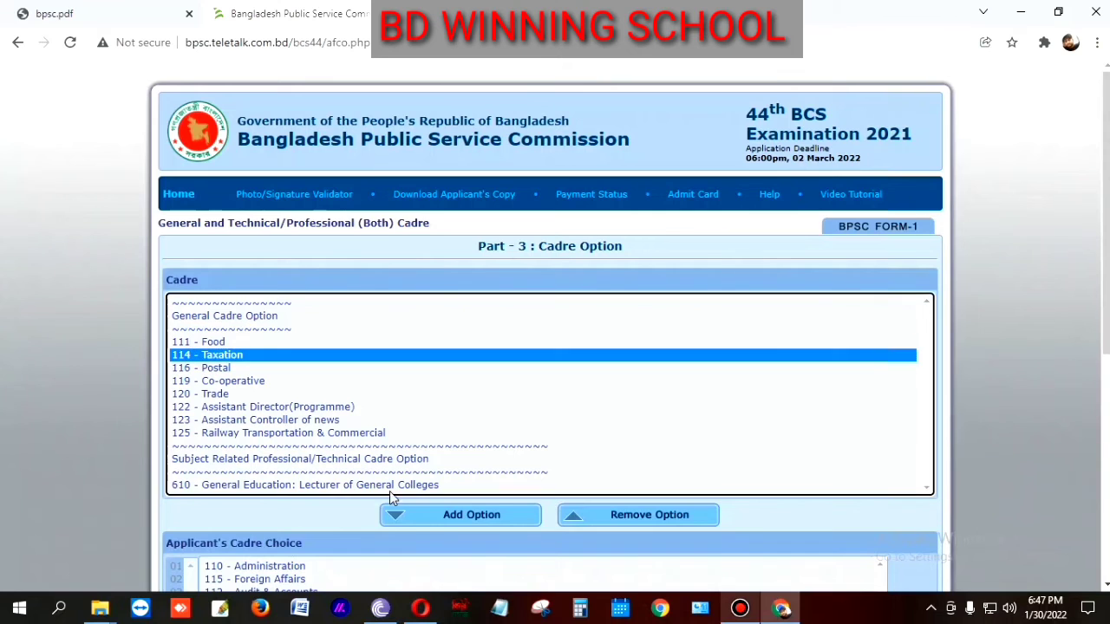
pyautogui.click(437, 526)
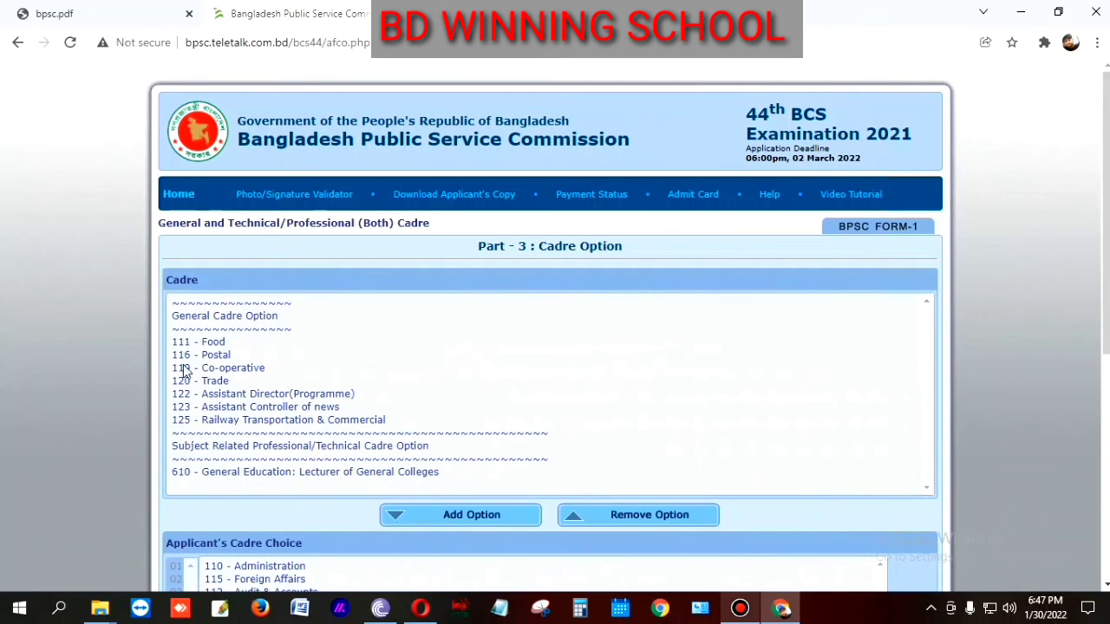
pyautogui.click(203, 371)
pyautogui.click(438, 518)
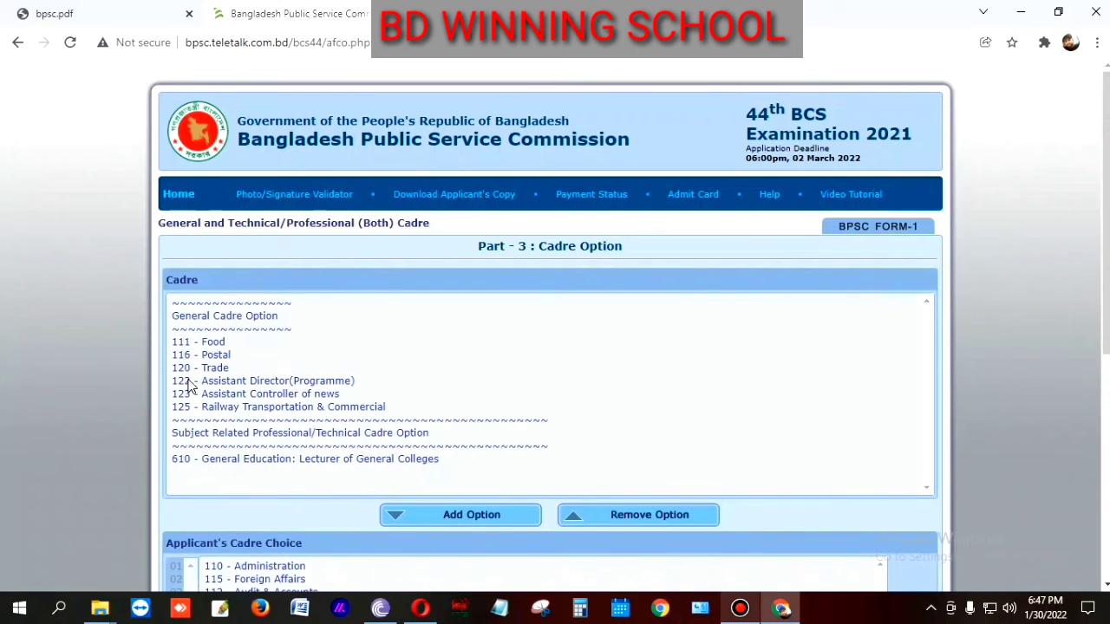
pyautogui.click(196, 408)
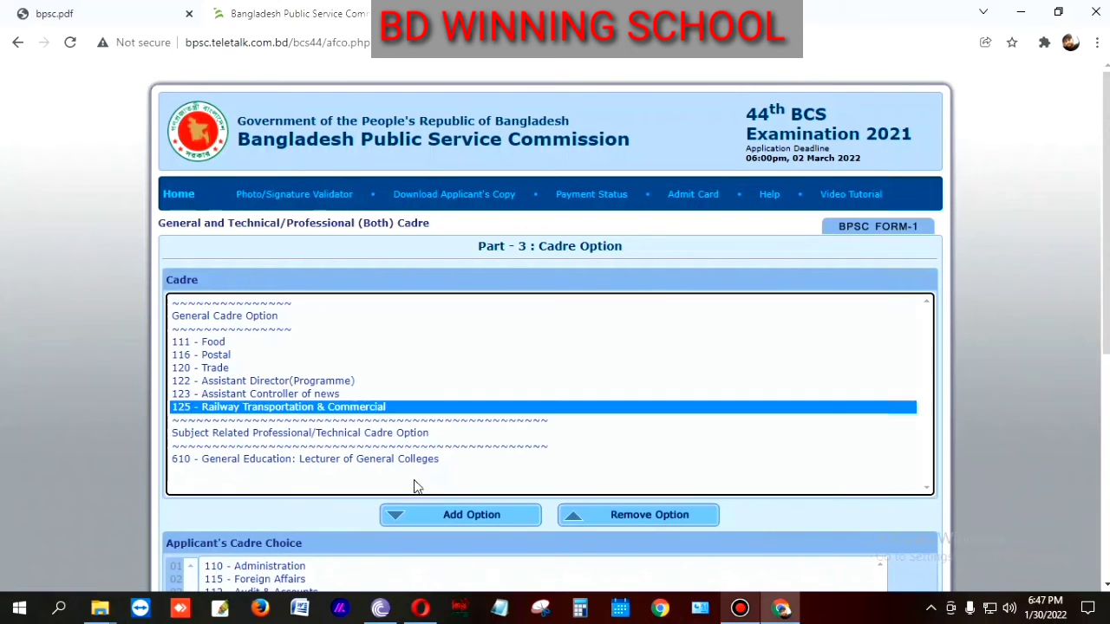
pyautogui.click(465, 518)
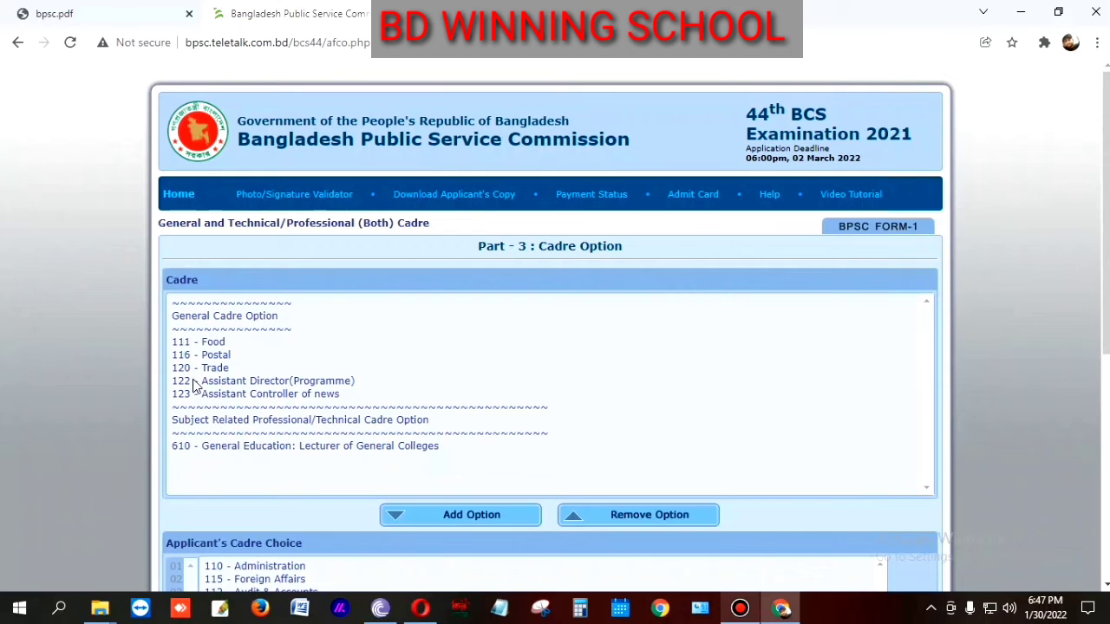
# Step: Add cadres 111 Food, 122 Assistant Director(Programme) and 123 Assistant Controller of news
pyautogui.scroll(-2, 194, 382)
pyautogui.scroll(2, 193, 377)
pyautogui.click(191, 344)
pyautogui.click(473, 515)
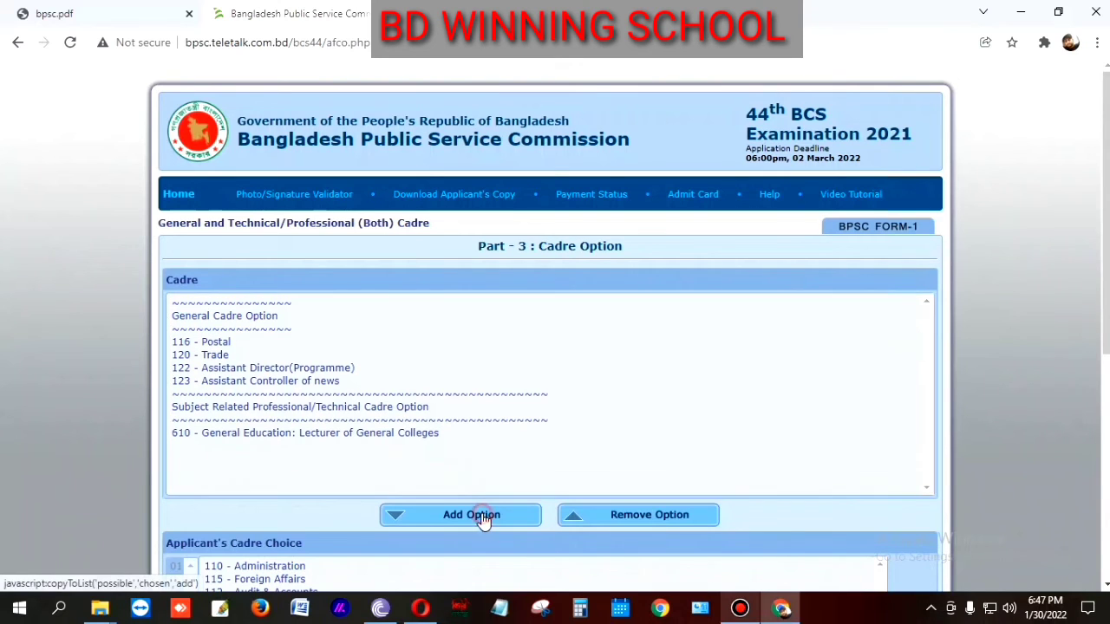
pyautogui.click(221, 370)
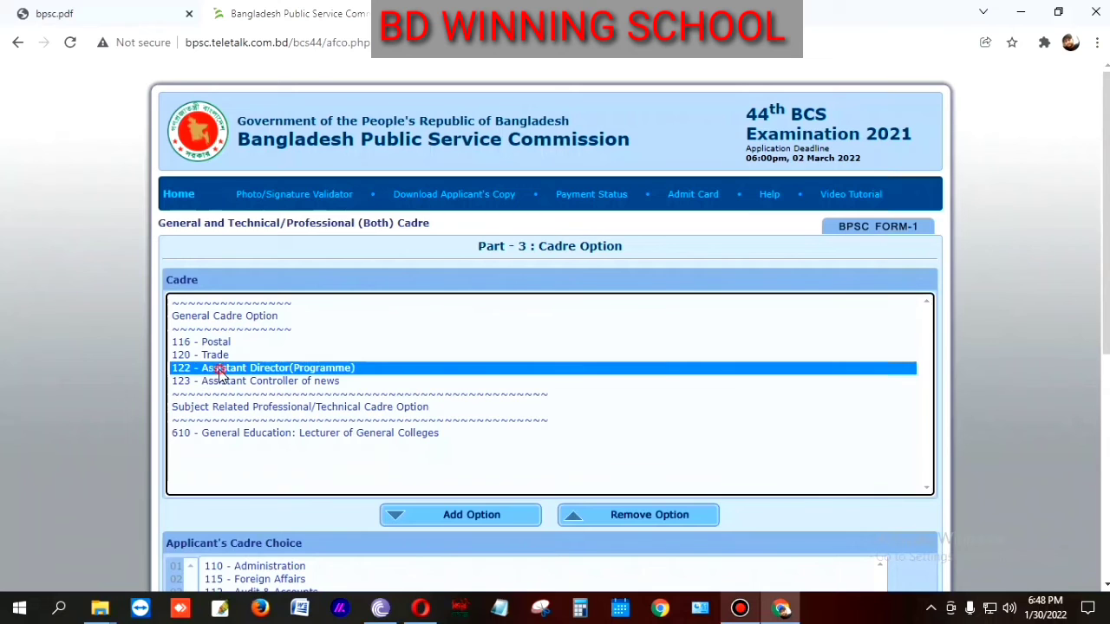
pyautogui.click(465, 516)
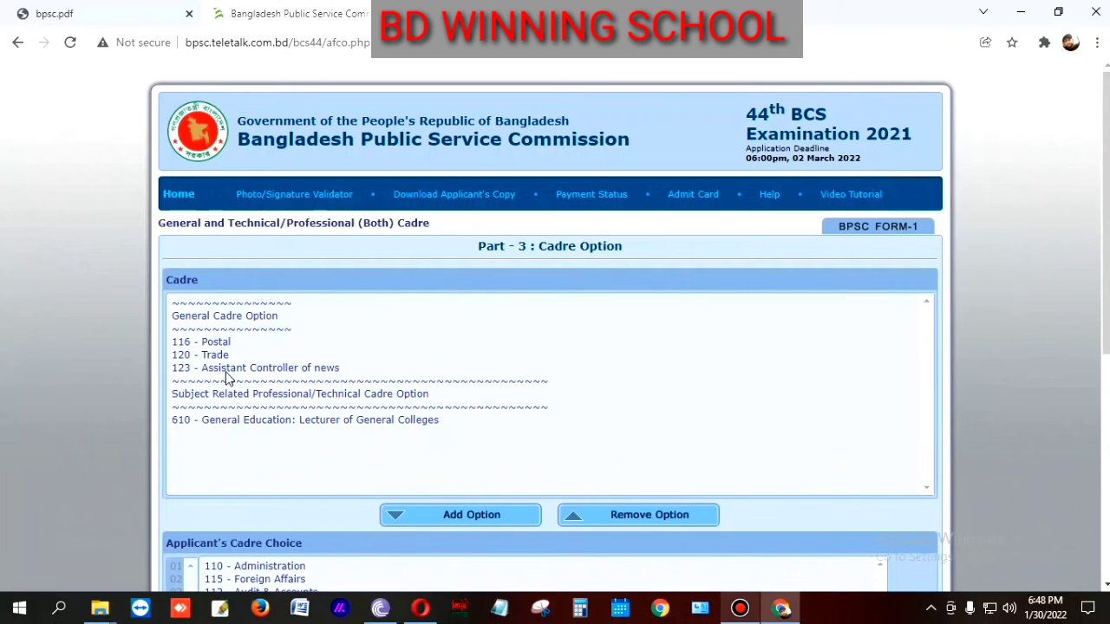
pyautogui.click(227, 371)
pyautogui.click(426, 519)
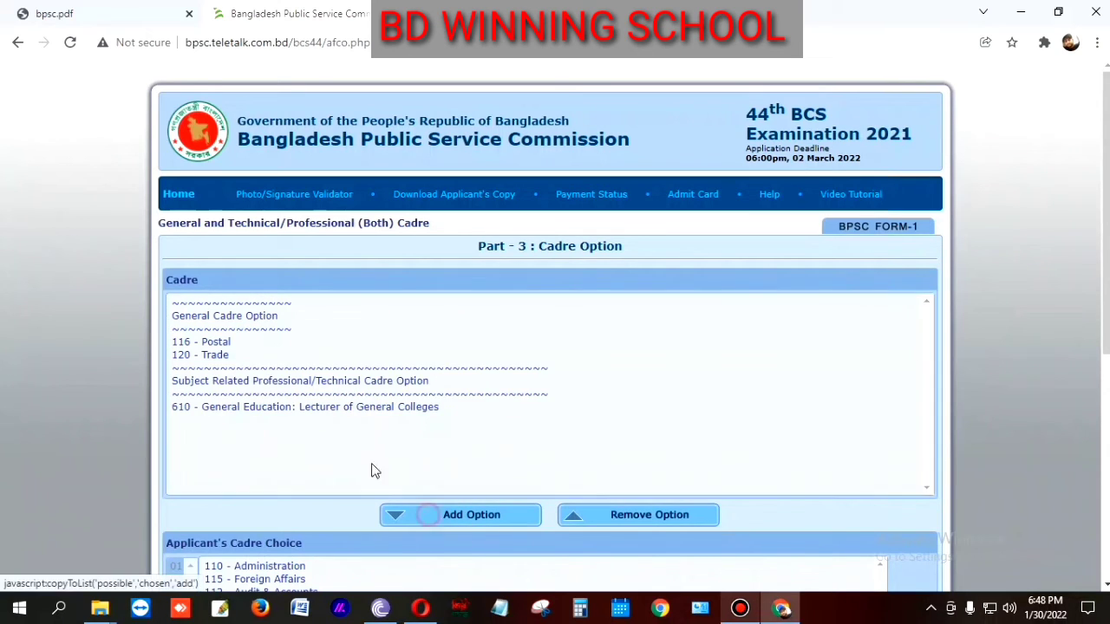
# Step: Add cadres 116 Postal, 120 Trade and 610 General Education: Lecturer of General Colleges
pyautogui.click(224, 343)
pyautogui.click(462, 514)
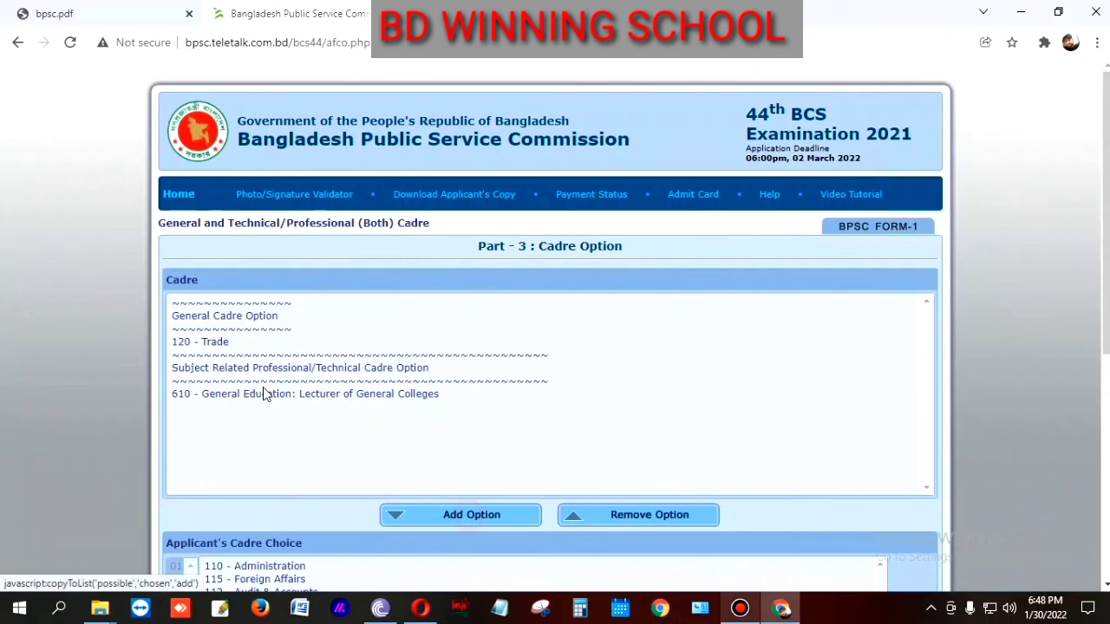
pyautogui.click(210, 345)
pyautogui.click(444, 515)
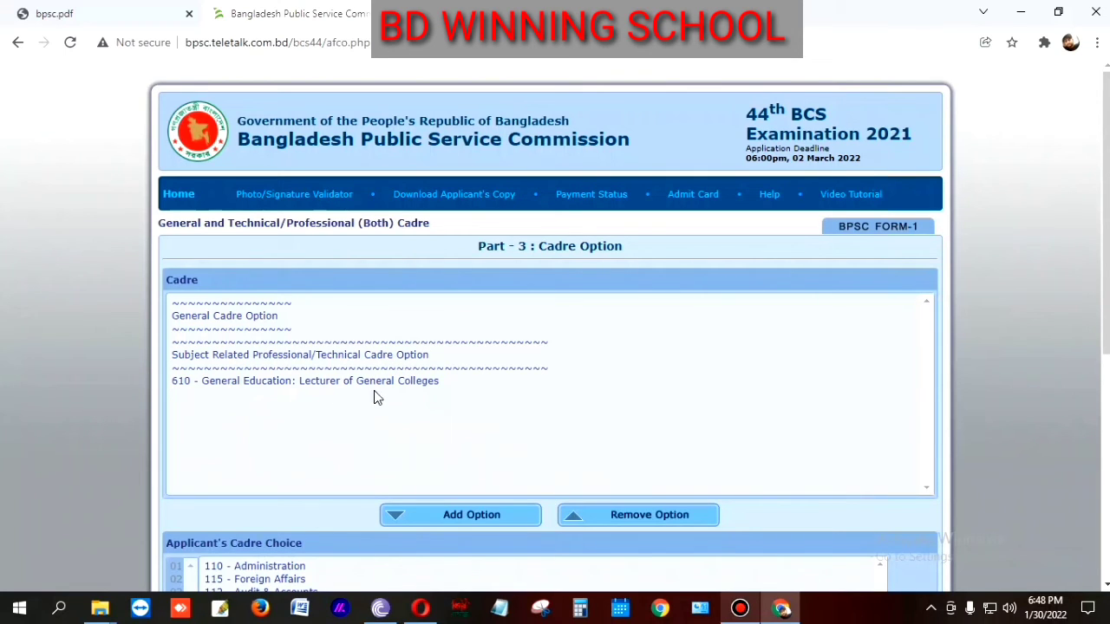
pyautogui.click(223, 387)
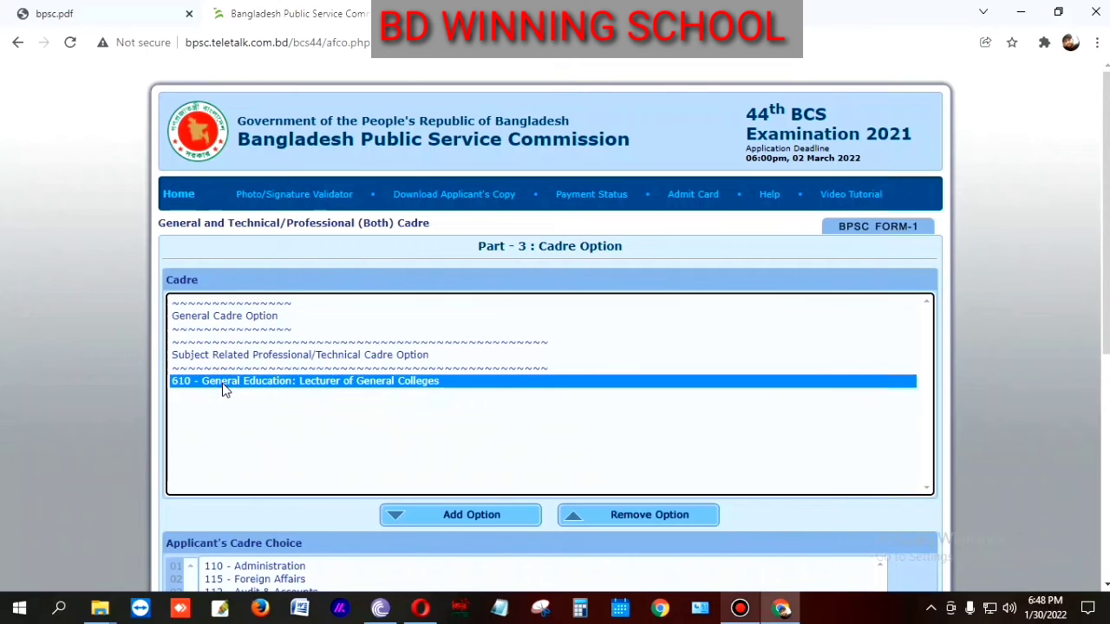
pyautogui.click(489, 515)
pyautogui.click(283, 357)
pyautogui.scroll(-3, 273, 338)
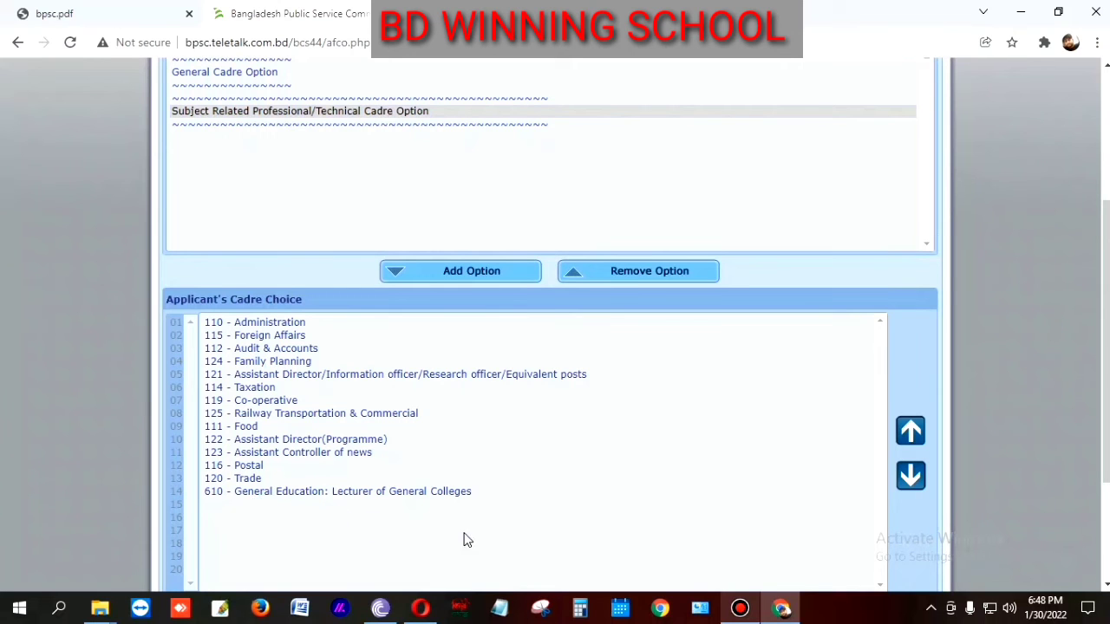
# Step: Confirm the 14 selected cadre options are correct and proceed to the application preview
pyautogui.scroll(2, 501, 537)
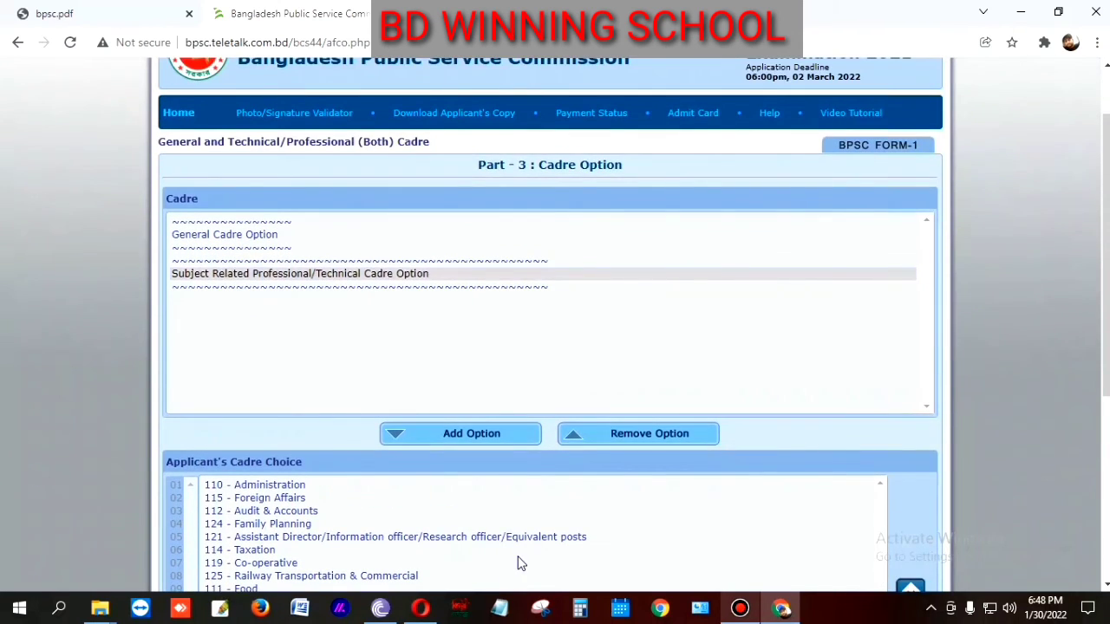
pyautogui.scroll(1, 517, 563)
pyautogui.scroll(-1, 519, 562)
pyautogui.scroll(-3, 522, 457)
pyautogui.scroll(-1, 522, 460)
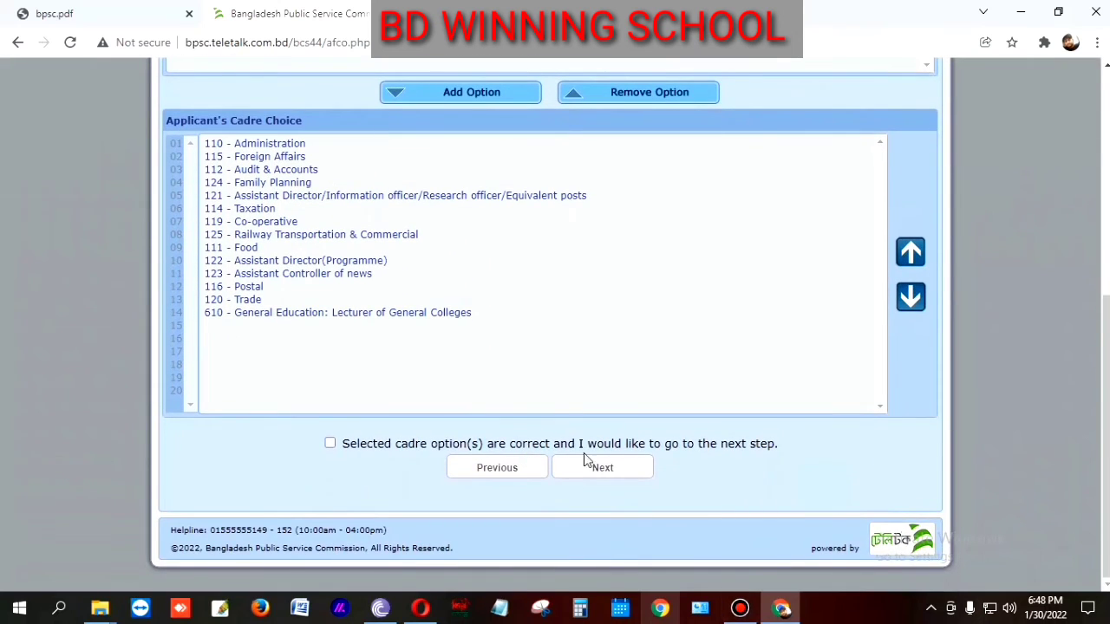
pyautogui.scroll(2, 590, 463)
pyautogui.scroll(3, 555, 381)
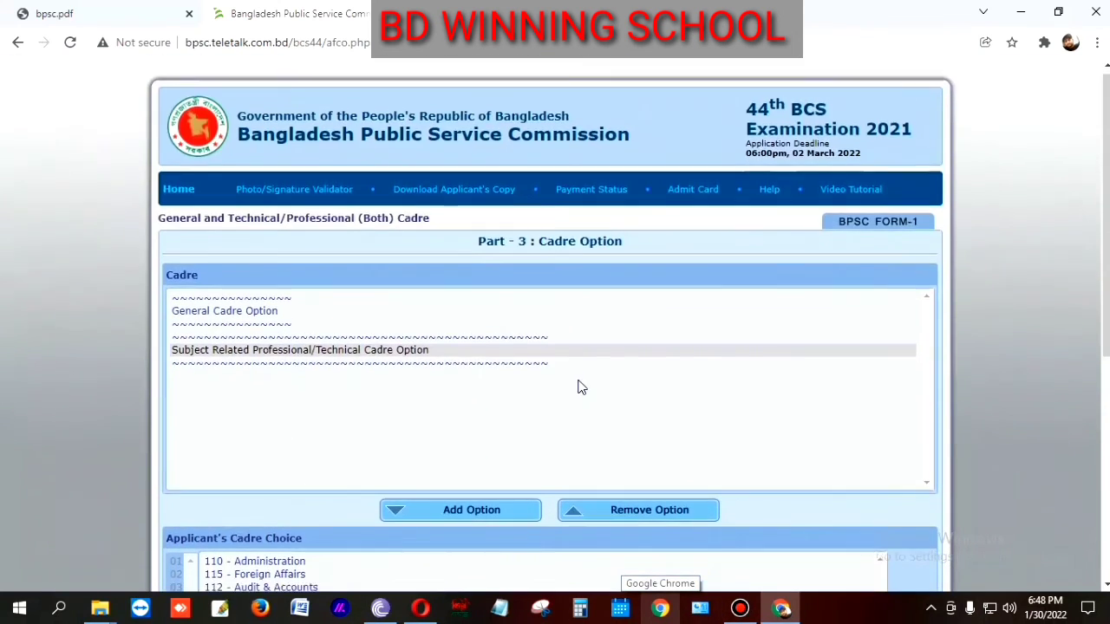
pyautogui.scroll(-5, 595, 493)
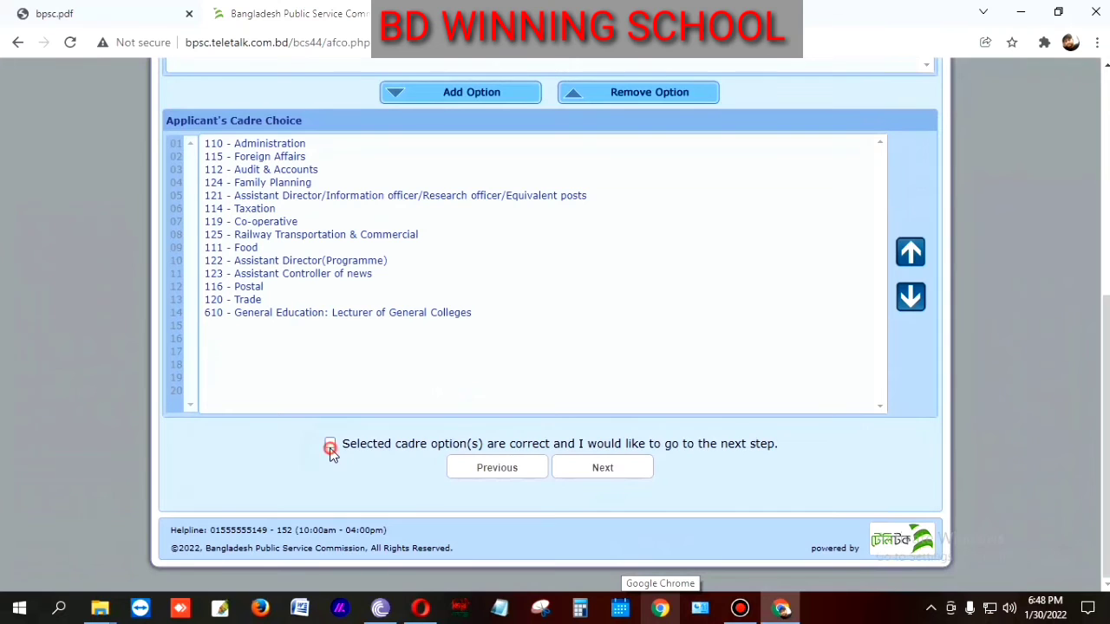
pyautogui.click(329, 445)
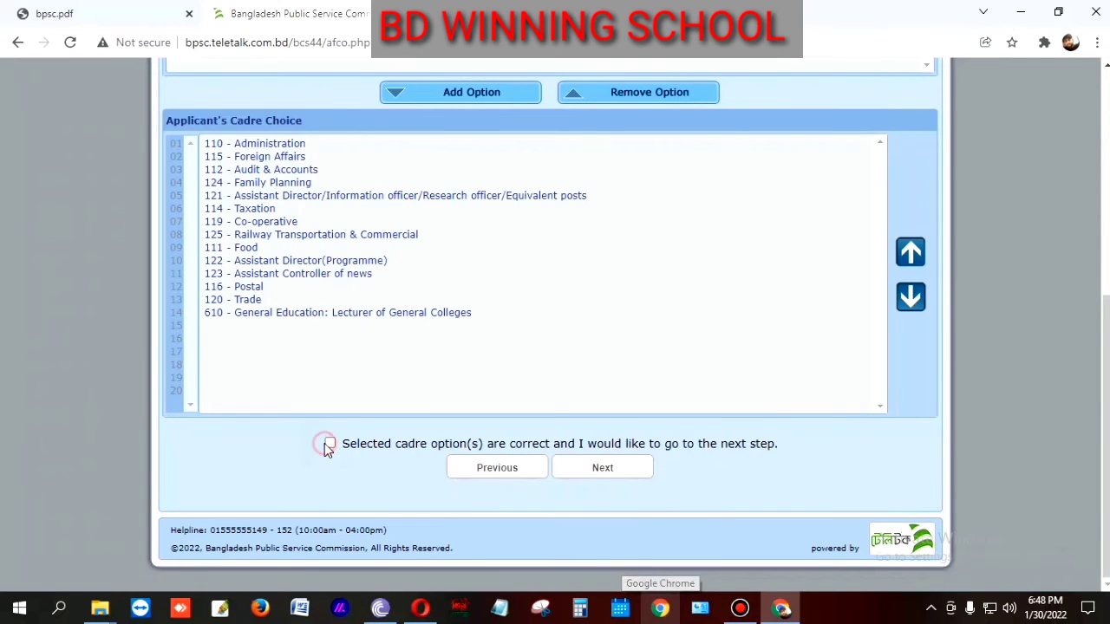
pyautogui.click(607, 471)
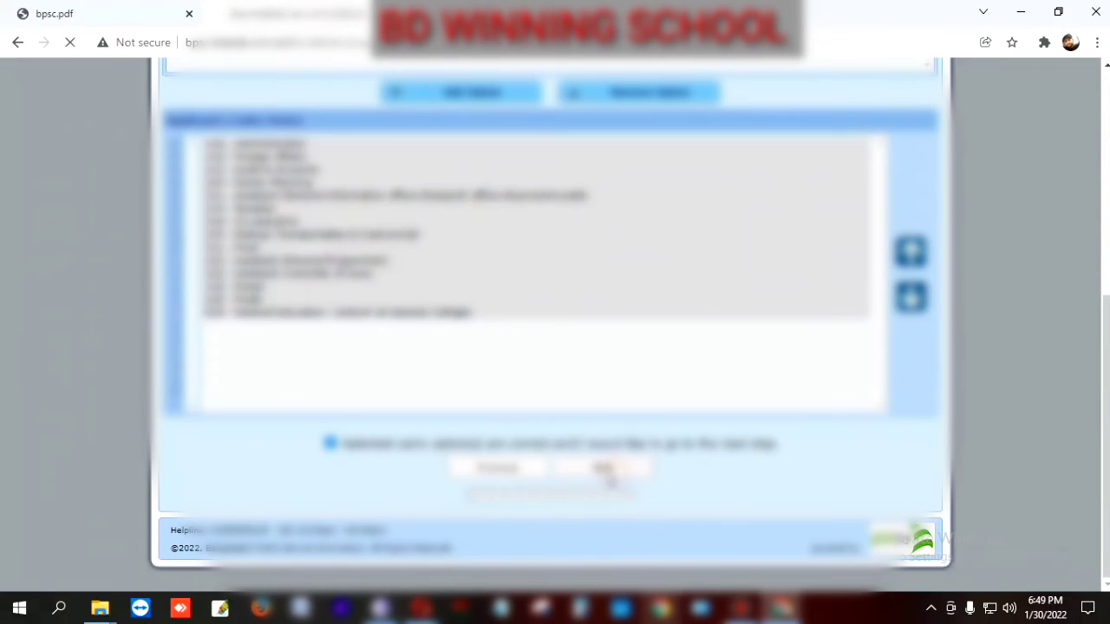
pyautogui.scroll(-4, 598, 433)
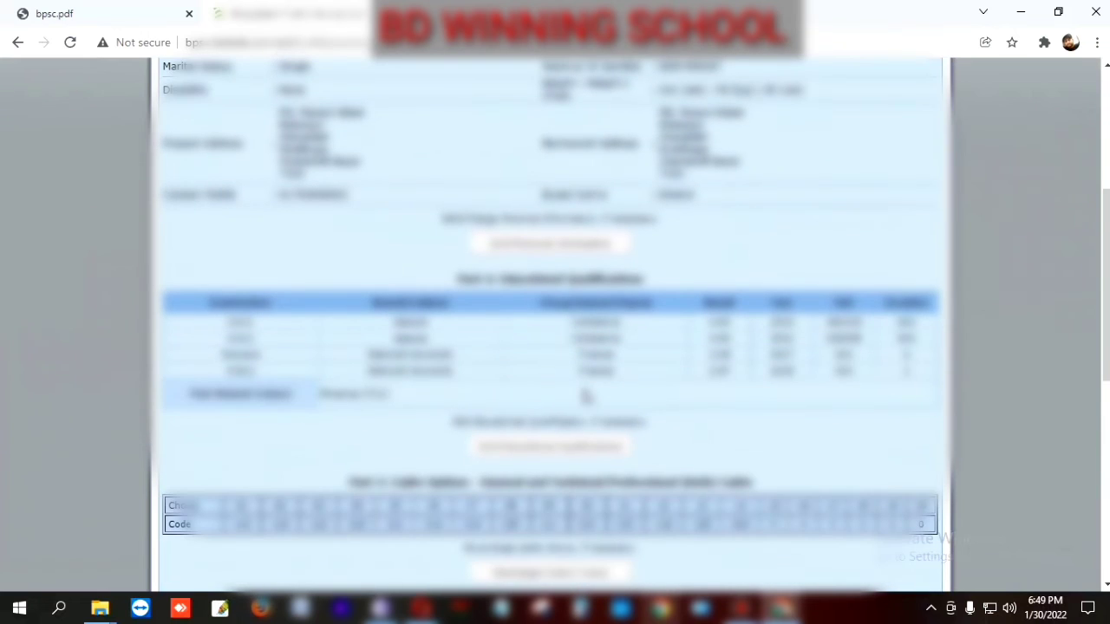
pyautogui.scroll(-2, 624, 403)
pyautogui.scroll(-5, 640, 409)
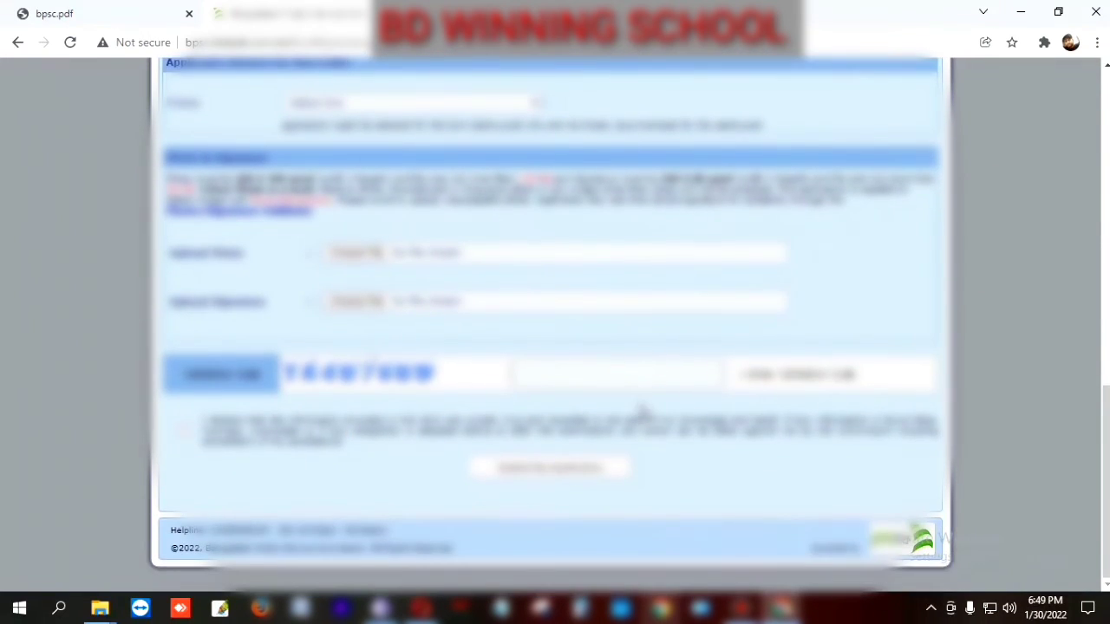
pyautogui.scroll(5, 639, 409)
pyautogui.scroll(7, 644, 422)
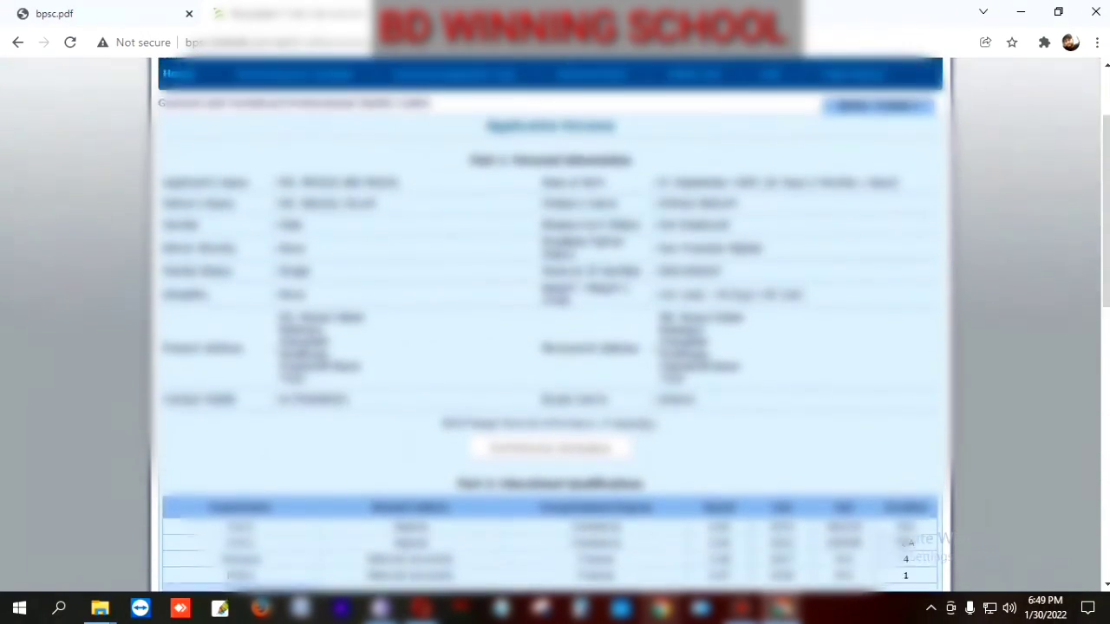
pyautogui.scroll(-10, 646, 424)
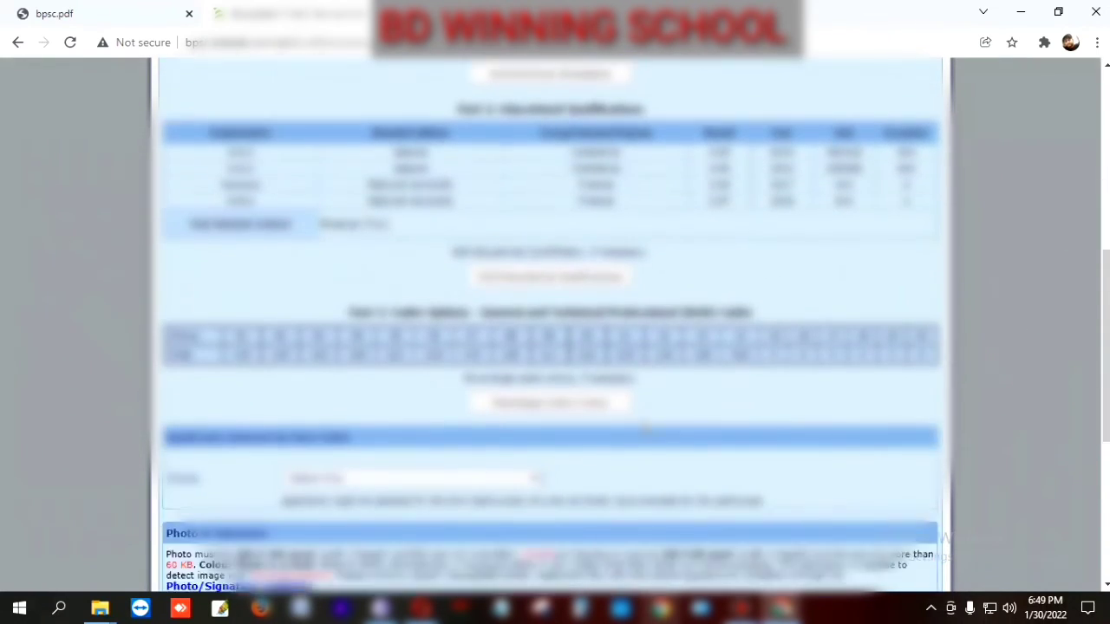
pyautogui.scroll(3, 645, 425)
pyautogui.scroll(-3, 650, 434)
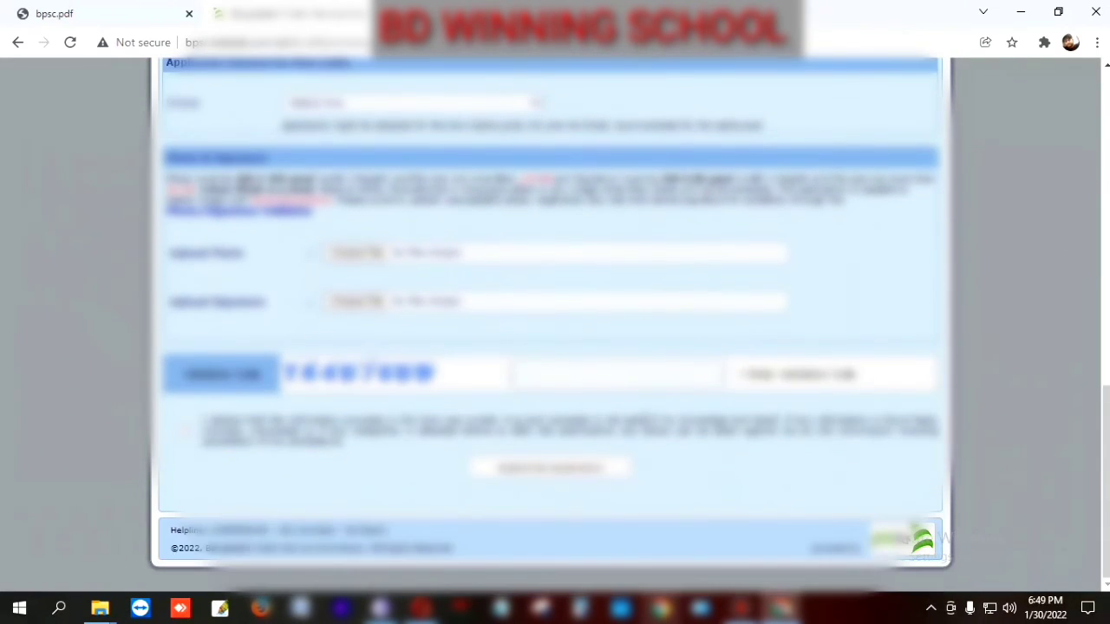
pyautogui.scroll(4, 643, 420)
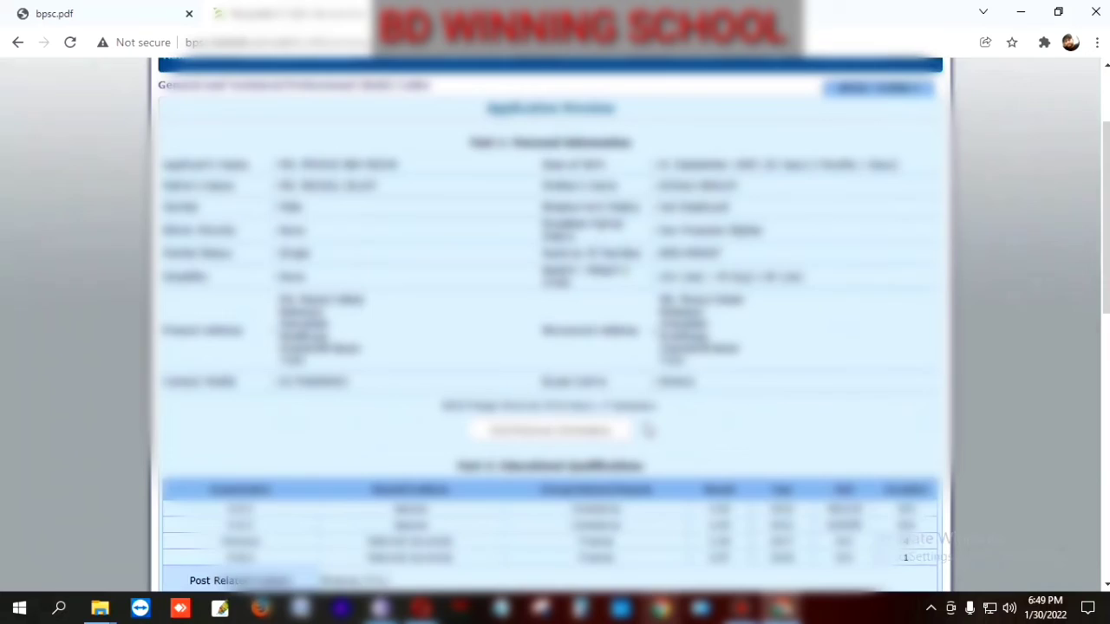
pyautogui.scroll(-2, 516, 353)
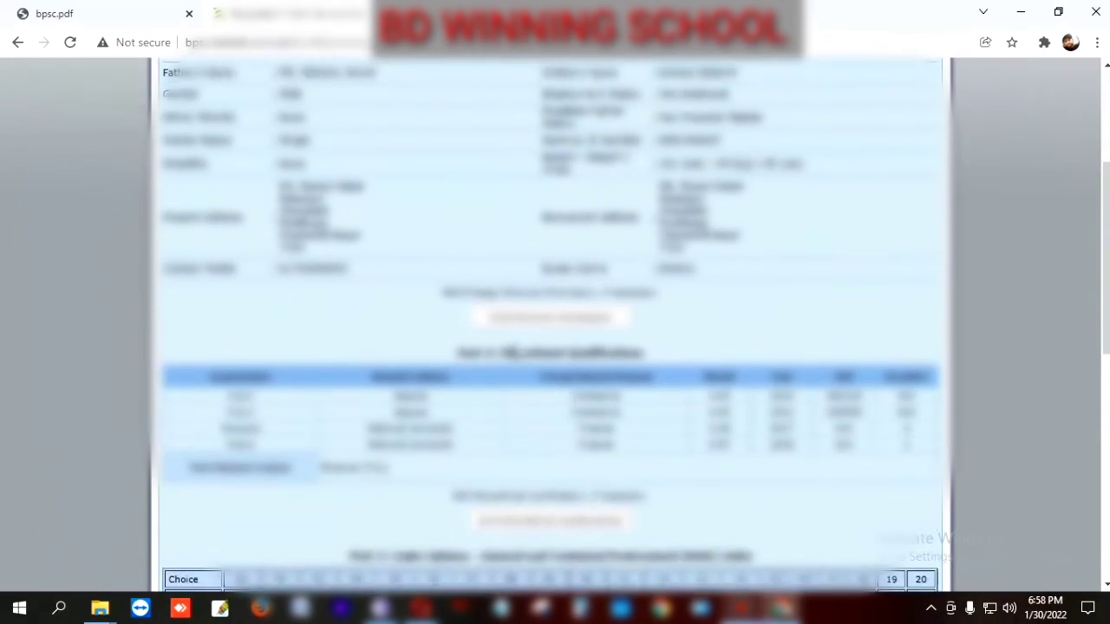
pyautogui.scroll(3, 516, 353)
pyautogui.scroll(-2, 515, 353)
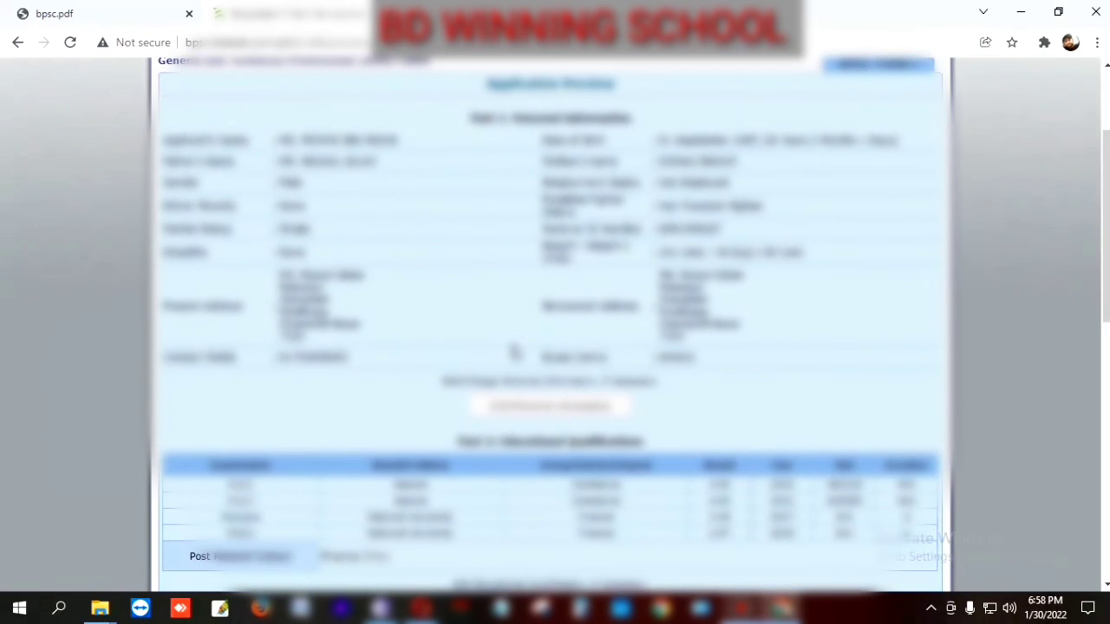
pyautogui.scroll(-1, 514, 351)
pyautogui.scroll(3, 524, 356)
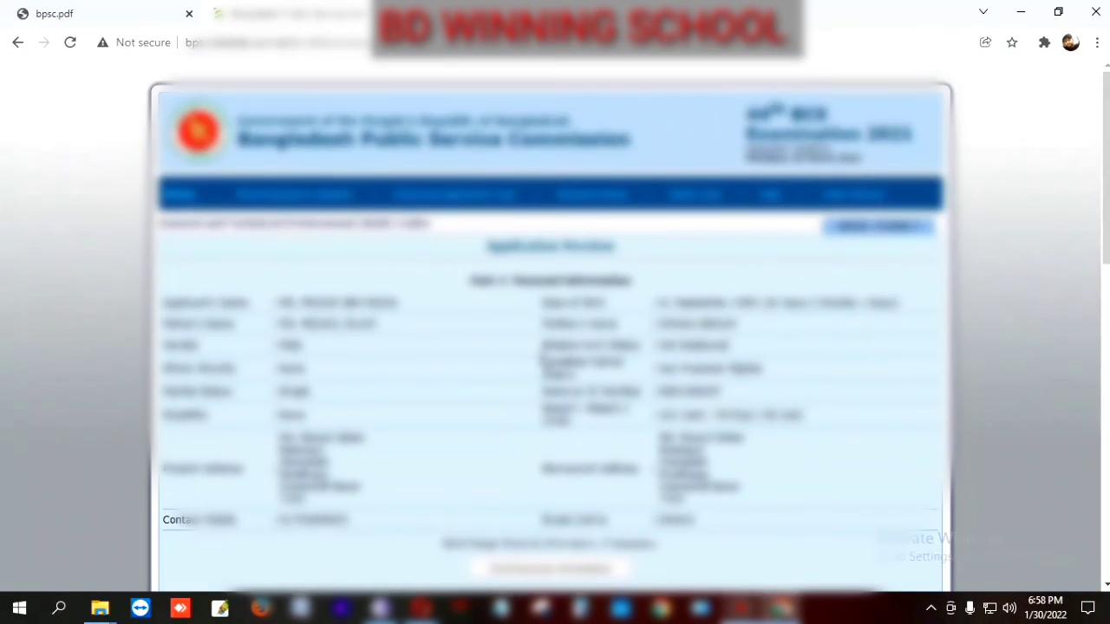
pyautogui.scroll(-3, 520, 347)
pyautogui.scroll(-1, 675, 418)
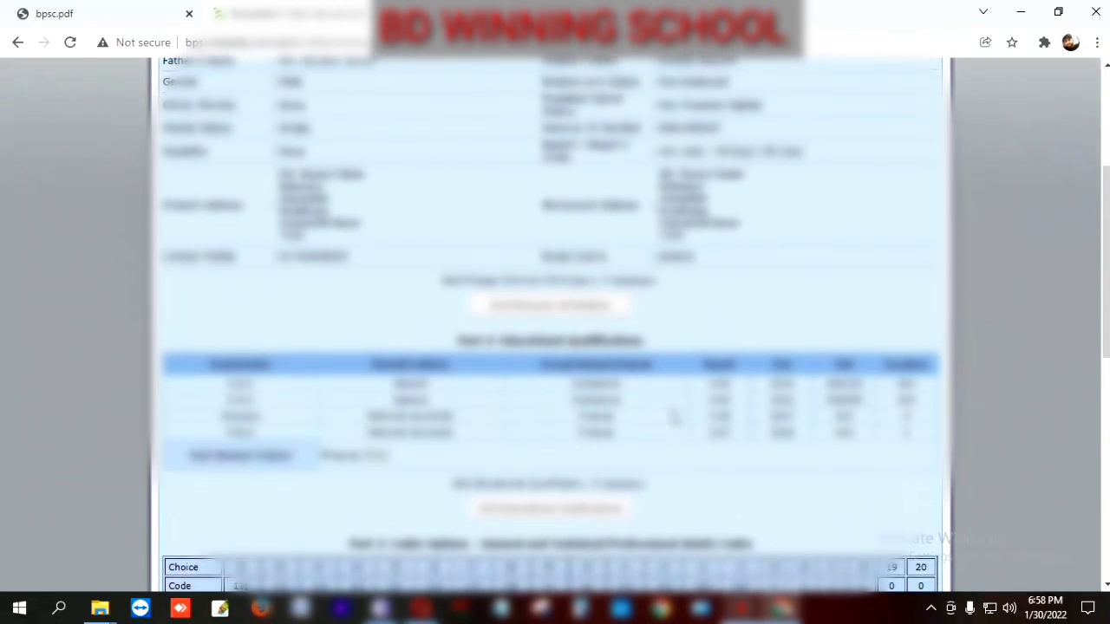
pyautogui.scroll(-3, 675, 418)
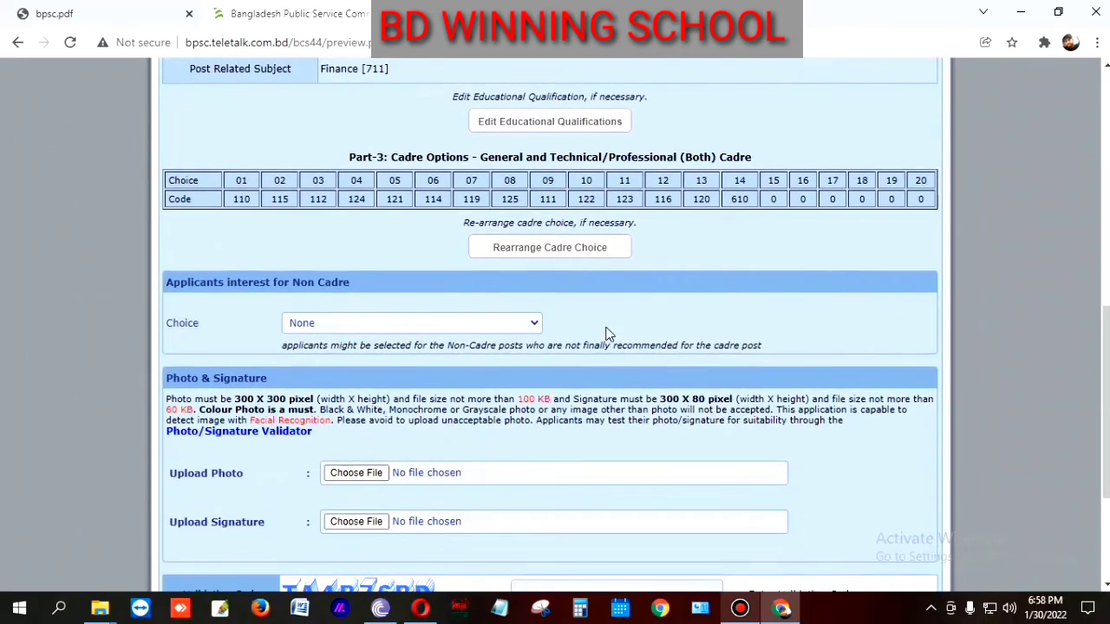
pyautogui.scroll(1, 589, 321)
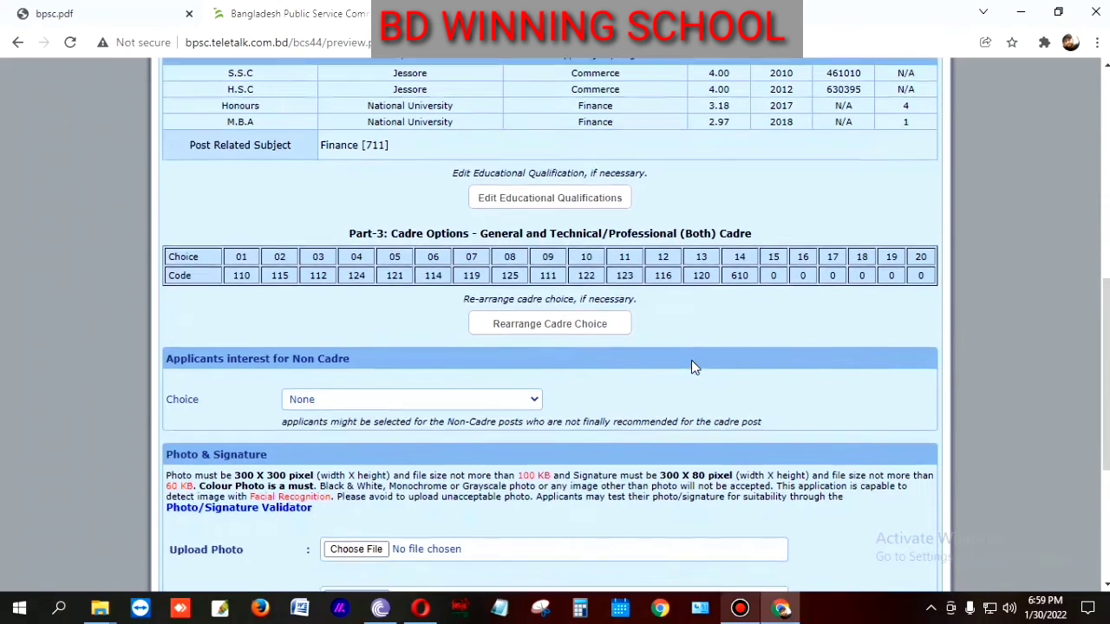
pyautogui.scroll(-1, 691, 364)
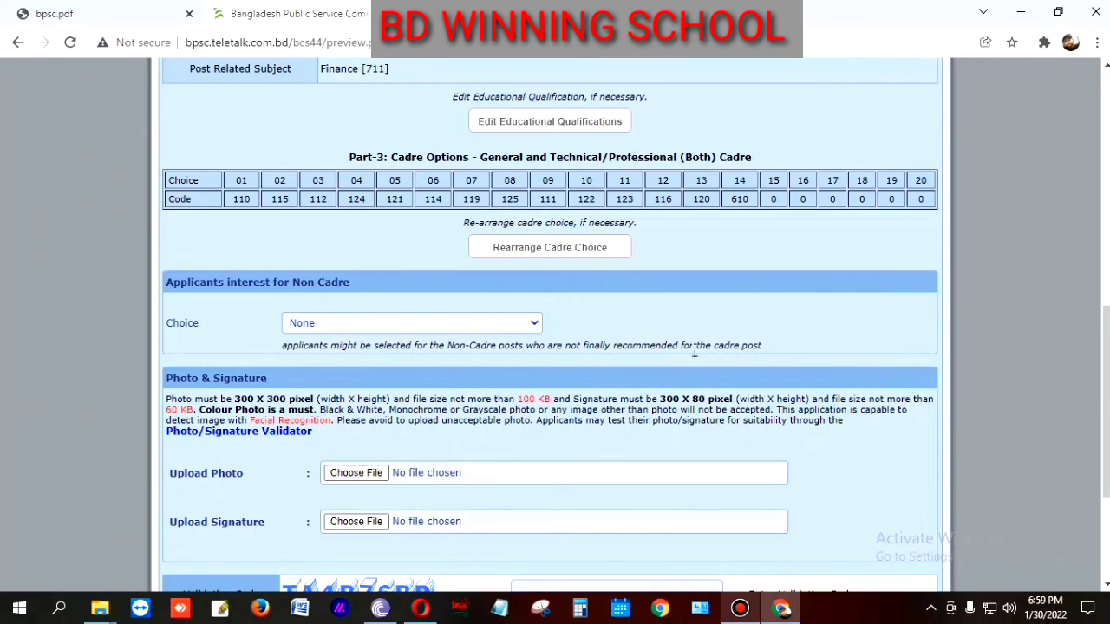
# Step: Set the non-cadre Choice to 10th to 13th Grade
pyautogui.click(534, 326)
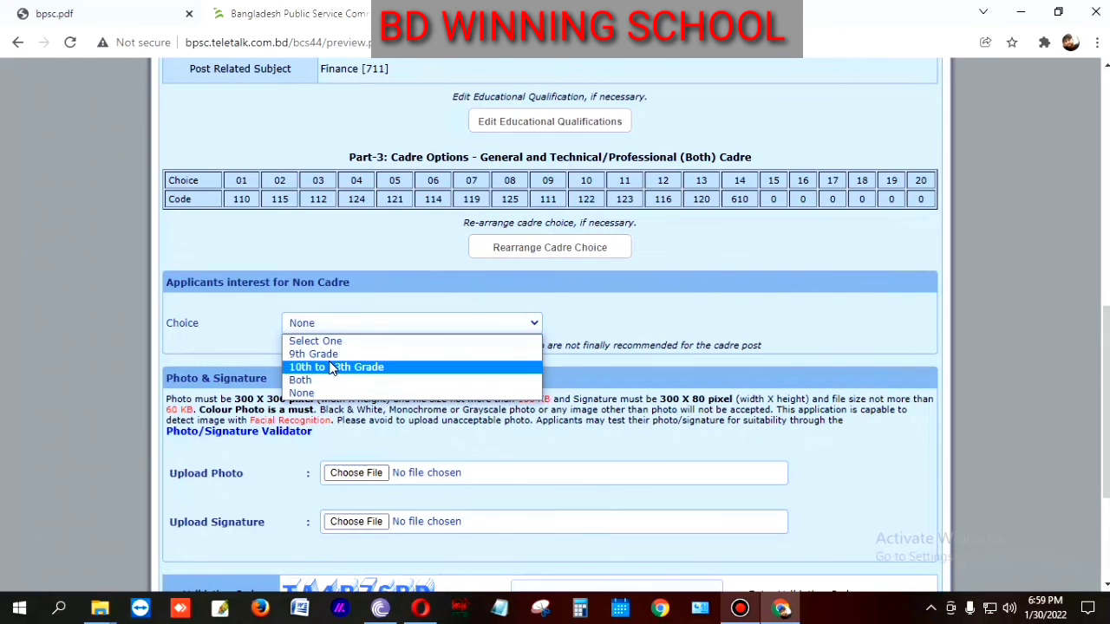
pyautogui.press('Up')
pyautogui.click(345, 368)
# Step: Attach the applicant's photo file under Upload Photo
pyautogui.scroll(-3, 464, 363)
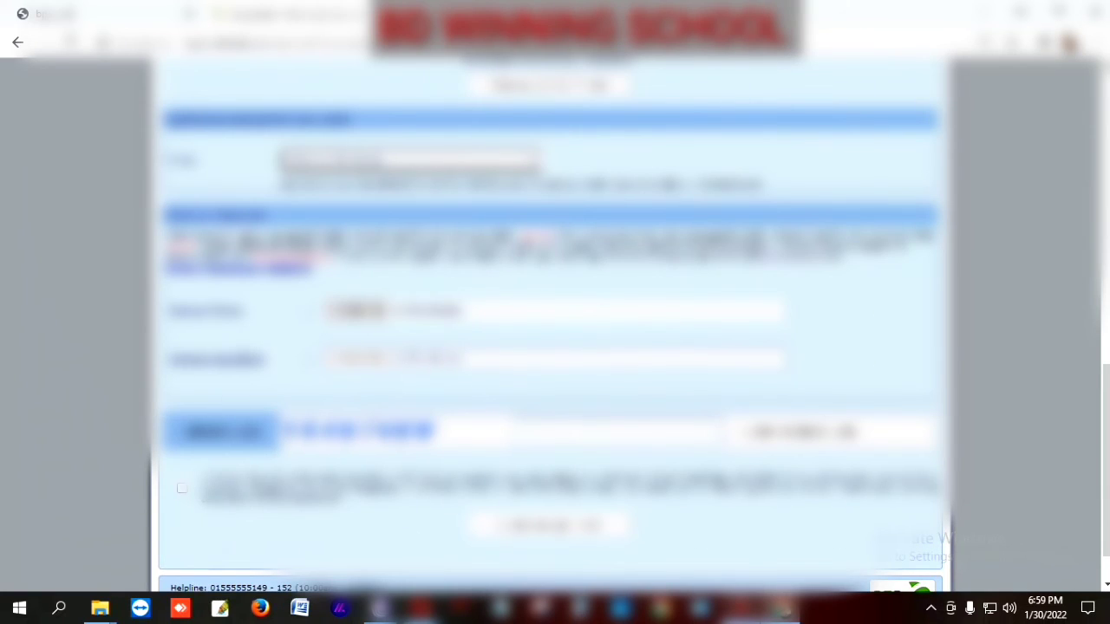
pyautogui.click(349, 314)
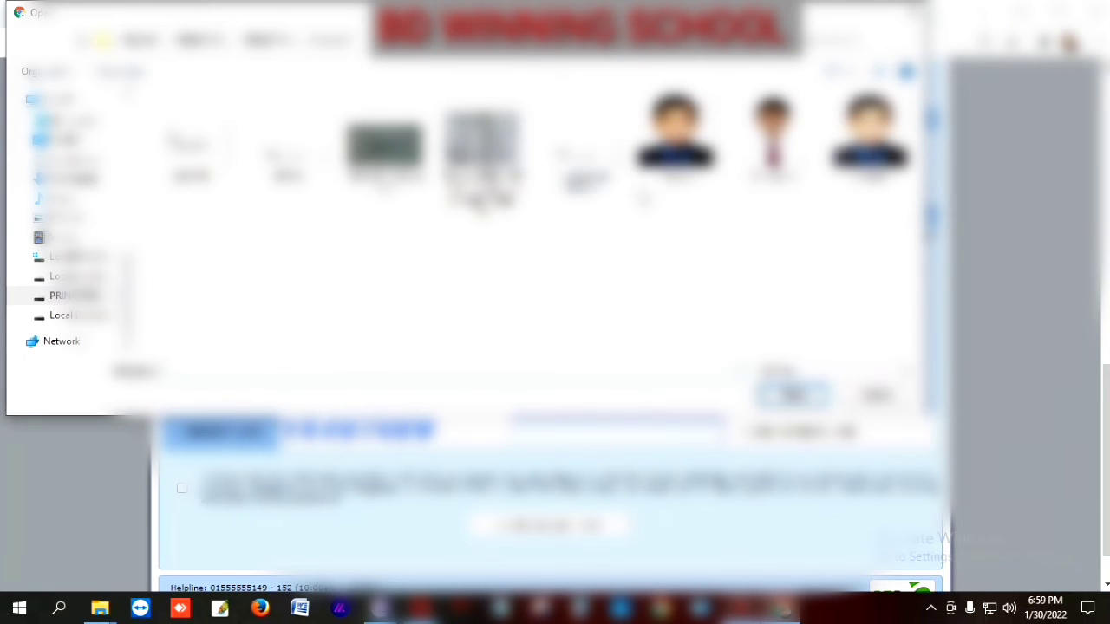
pyautogui.click(771, 189)
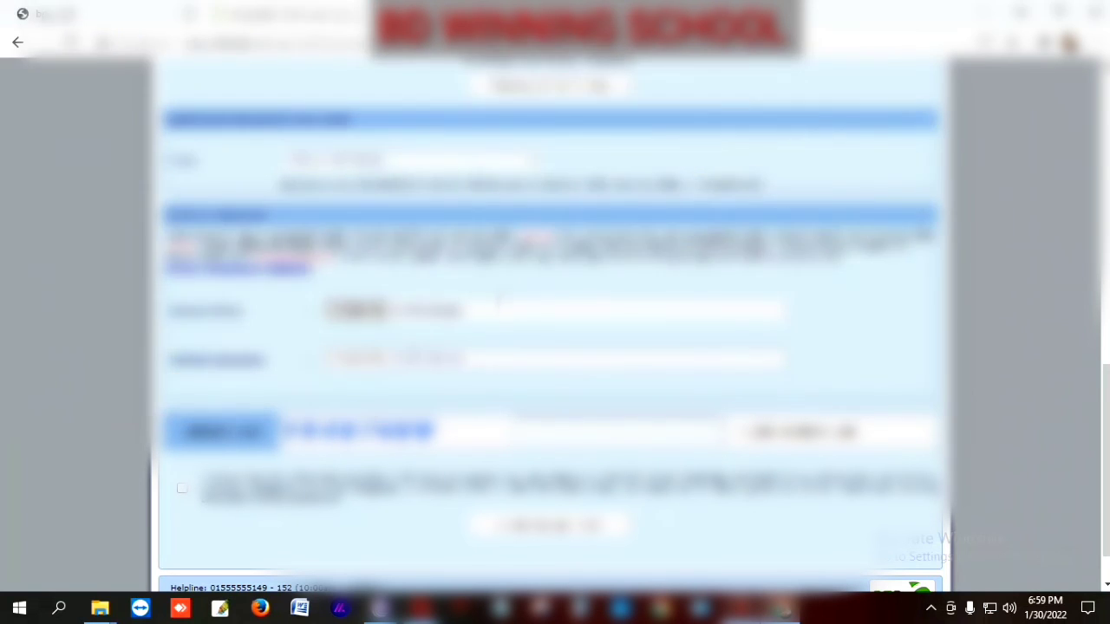